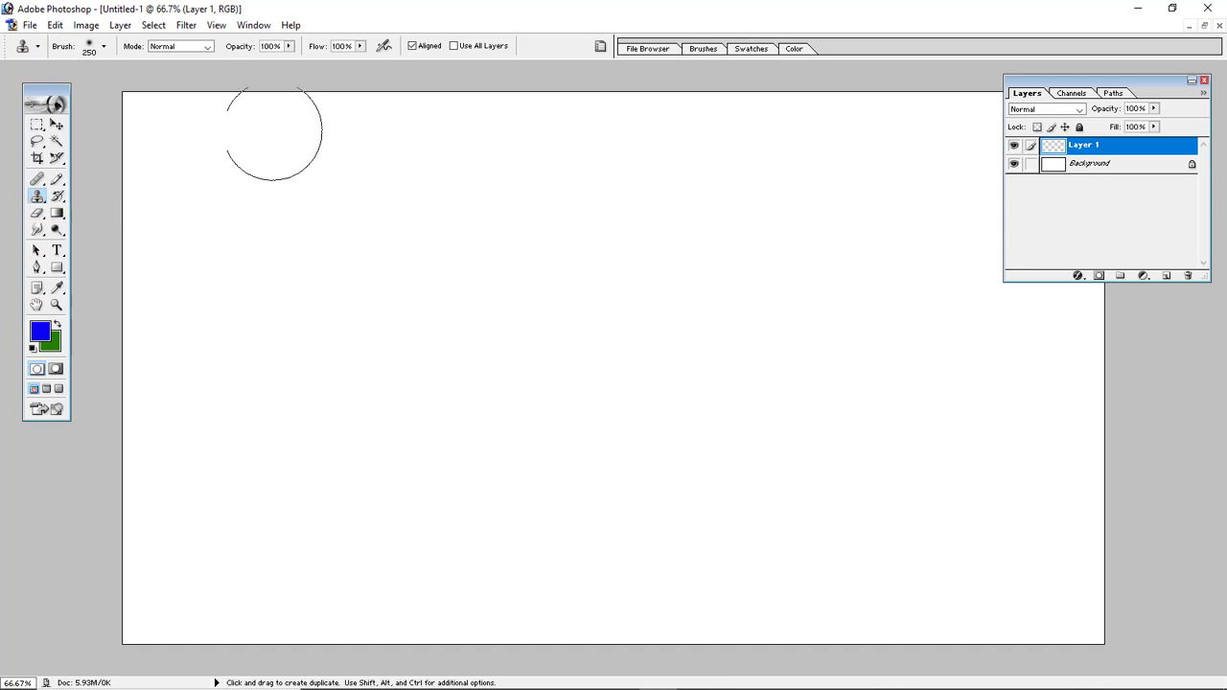
{"action": "left_click", "coordinate": [29, 25]}
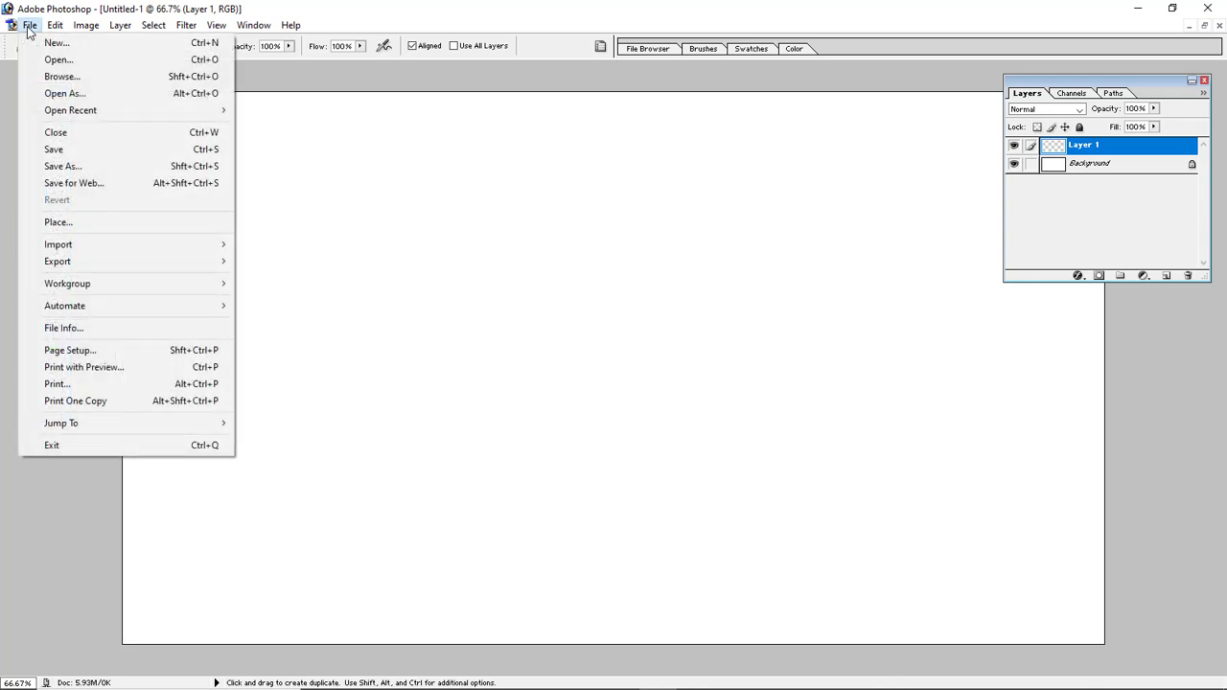
{"action": "left_click", "coordinate": [53, 59]}
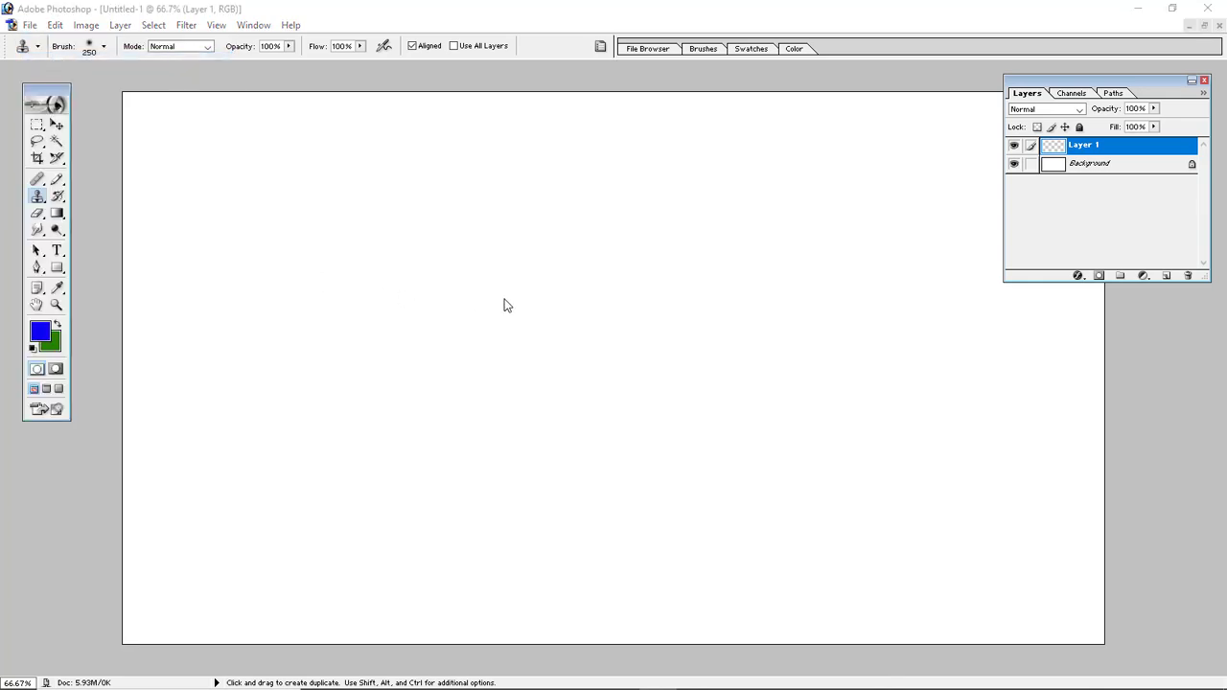
{"action": "scroll", "coordinate": [637, 293], "scroll_direction": "down", "scroll_amount": 2}
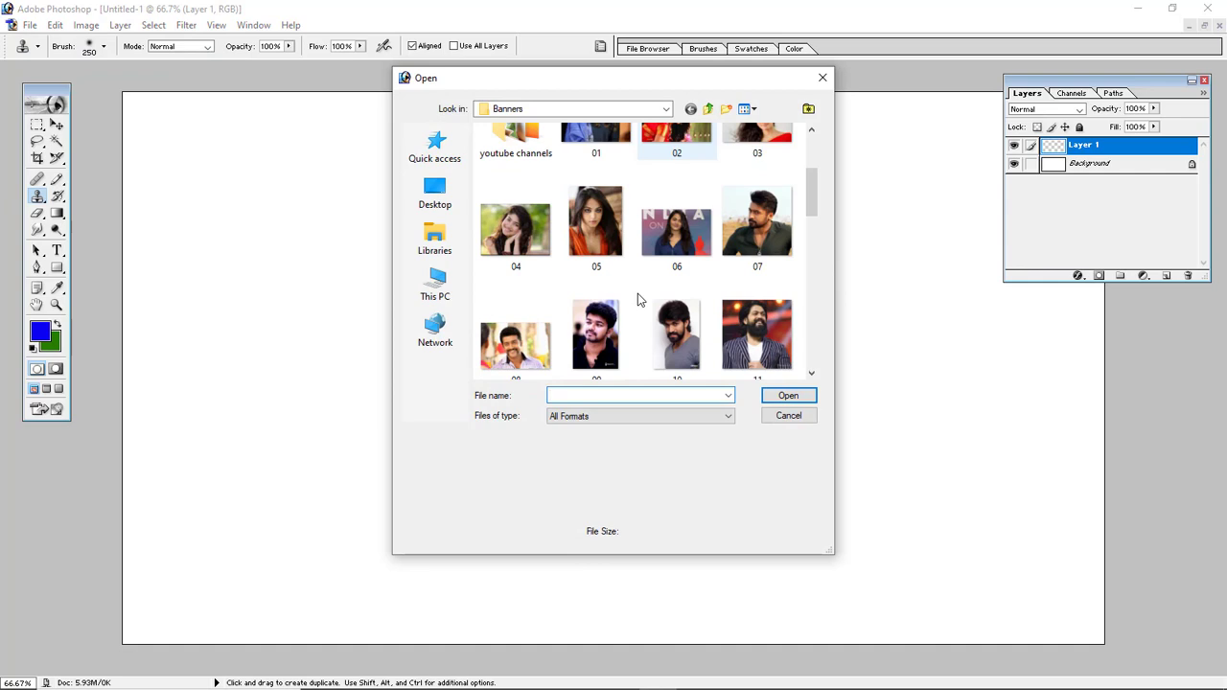
{"action": "scroll", "coordinate": [638, 293], "scroll_direction": "up", "scroll_amount": 2}
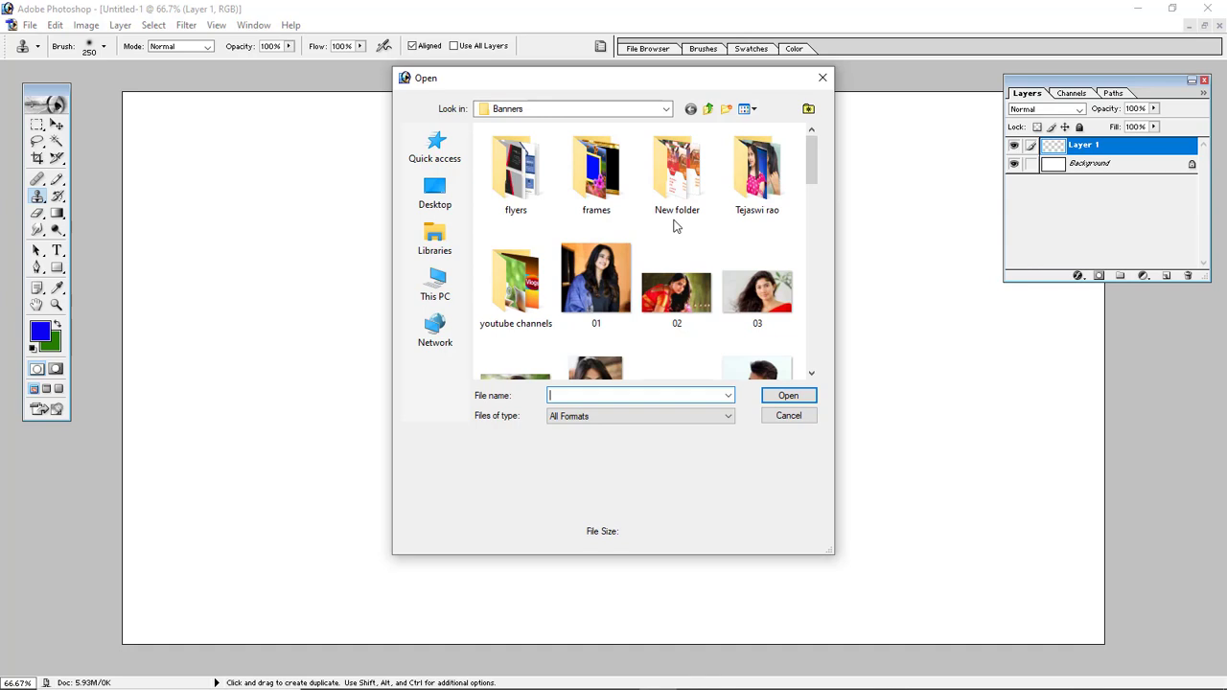
{"action": "scroll", "coordinate": [676, 225], "scroll_direction": "down", "scroll_amount": 3}
{"action": "scroll", "coordinate": [676, 225], "scroll_direction": "up", "scroll_amount": 3}
{"action": "left_click", "coordinate": [788, 416]}
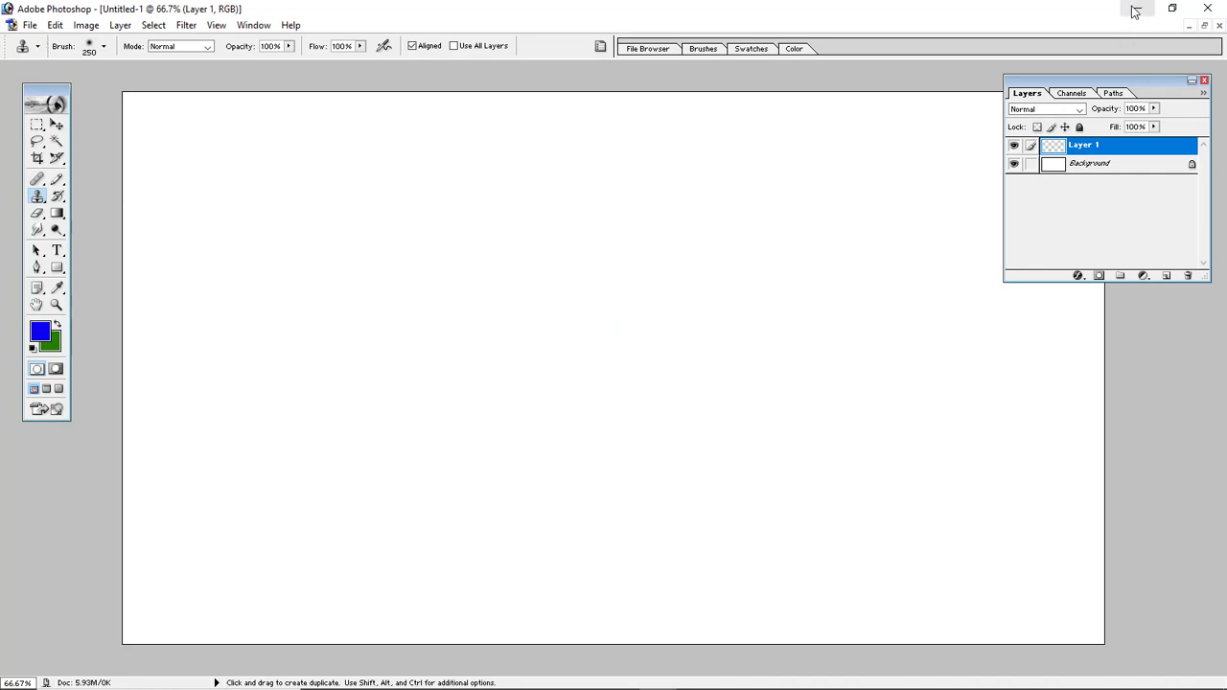
Step: Open the images 01.jpg, 02.jpg and 05.jpg together from the Banners folder
{"action": "left_click", "coordinate": [29, 25]}
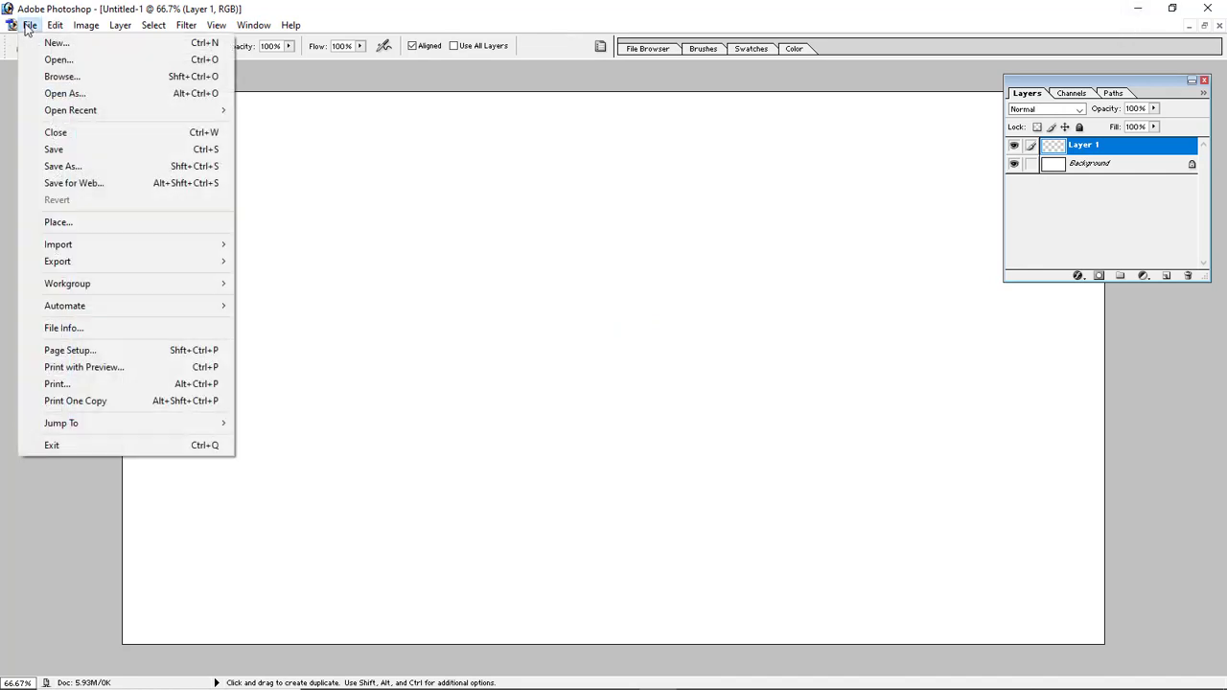
{"action": "left_click", "coordinate": [63, 69]}
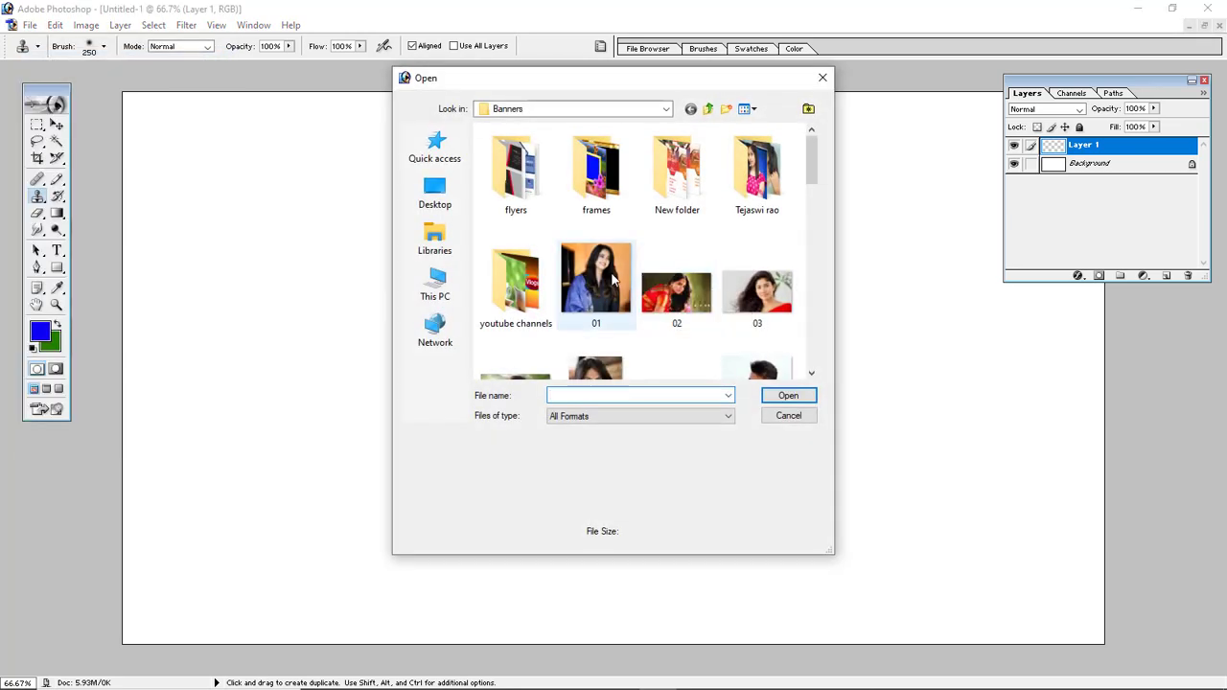
{"action": "scroll", "coordinate": [618, 278], "scroll_direction": "down", "scroll_amount": 3}
{"action": "scroll", "coordinate": [628, 280], "scroll_direction": "up", "scroll_amount": 3}
{"action": "left_click", "coordinate": [679, 292]}
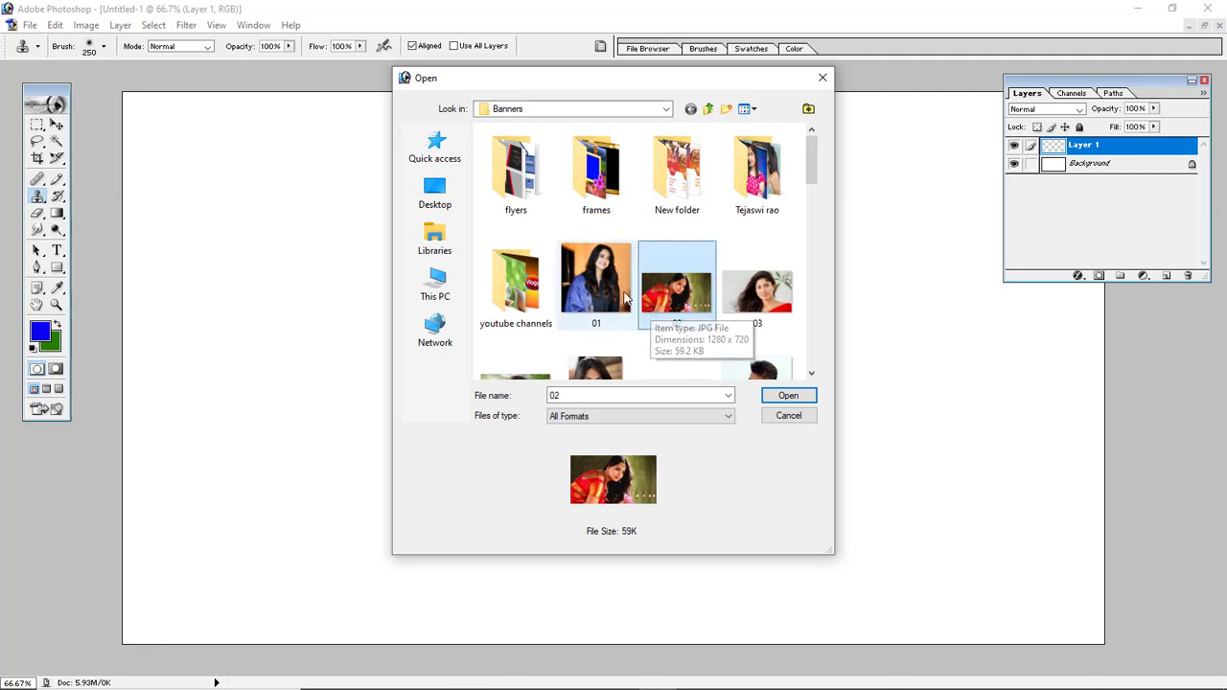
{"action": "left_click", "coordinate": [596, 278], "text": "ctrl"}
{"action": "scroll", "coordinate": [686, 273], "scroll_direction": "down", "scroll_amount": 2}
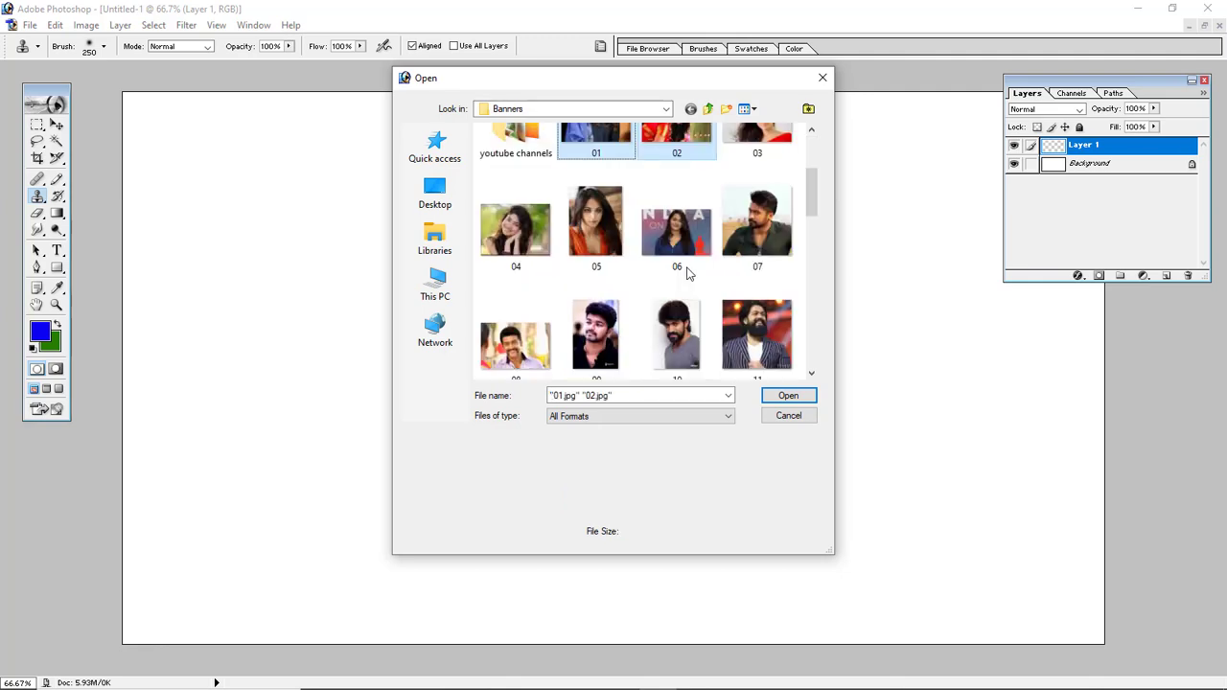
{"action": "left_click", "coordinate": [594, 233], "text": "ctrl"}
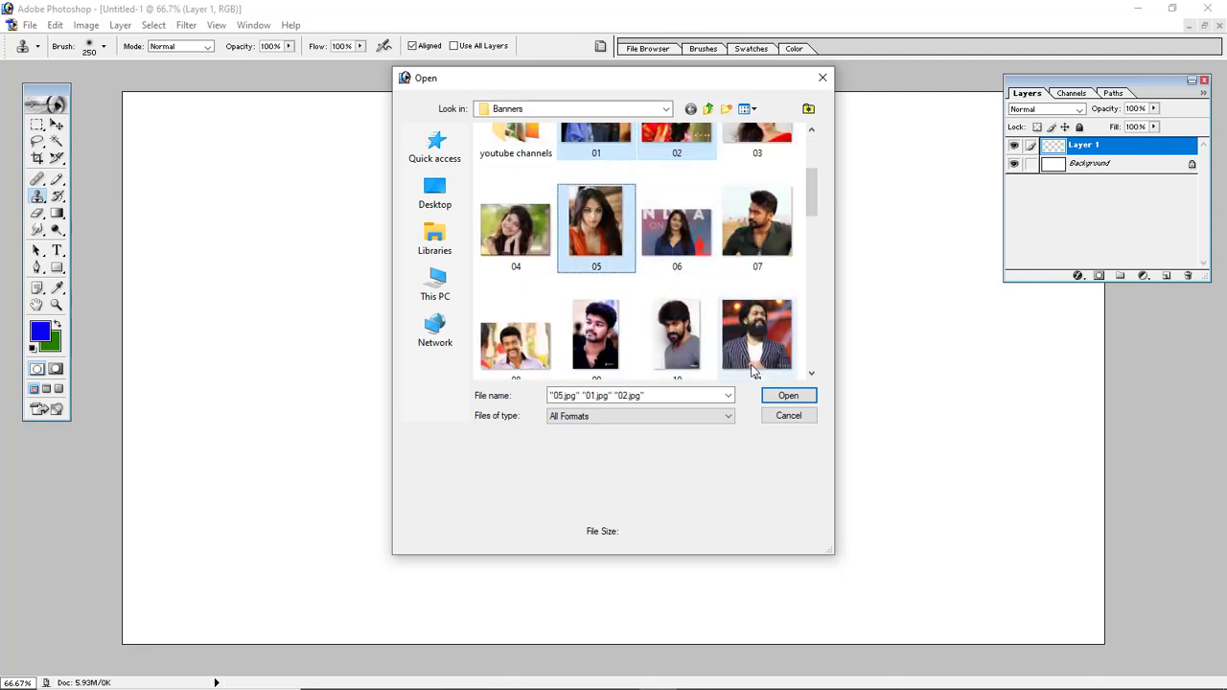
{"action": "left_click", "coordinate": [788, 396]}
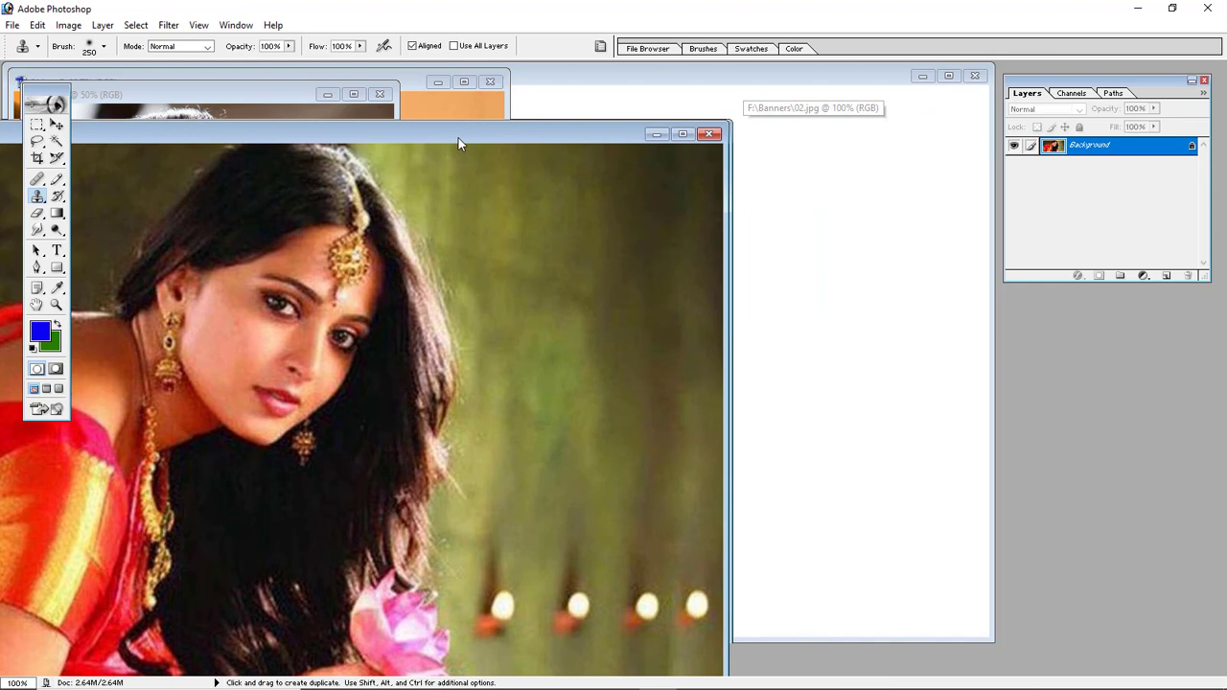
Step: Arrange the 02.jpg and Untitled-1 document windows so both are visible, with the 02.jpg photo in front
{"action": "left_click_drag", "start_coordinate": [458, 143], "coordinate": [372, 145]}
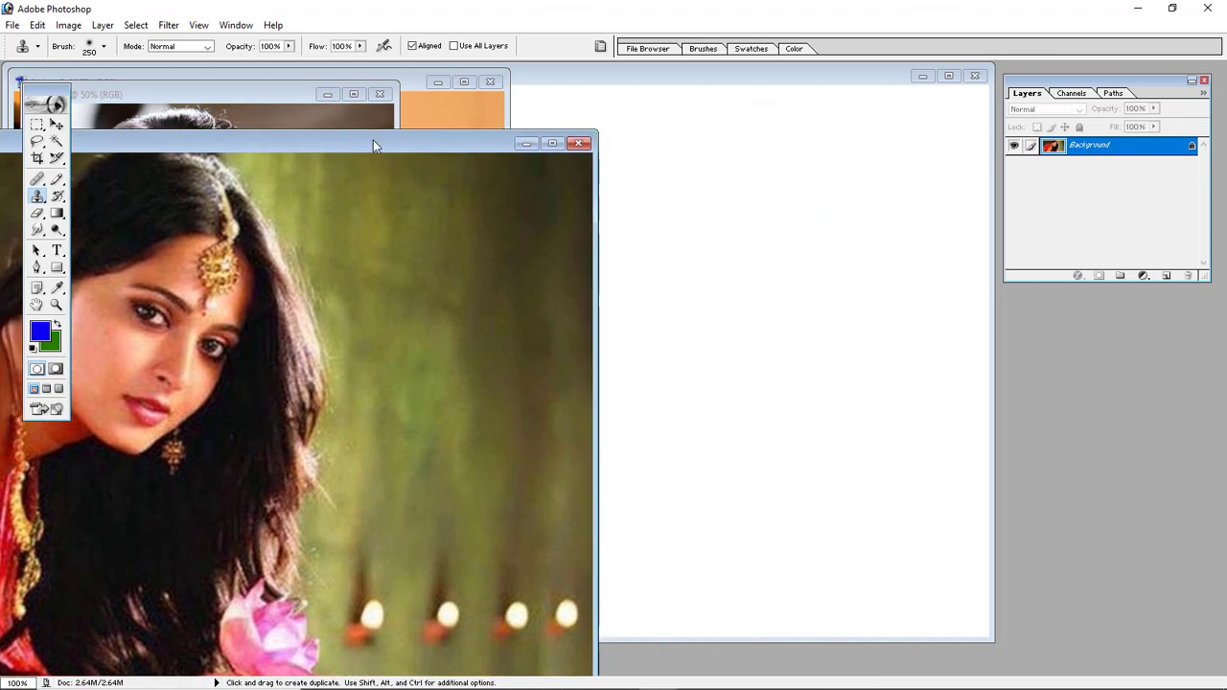
{"action": "left_click", "coordinate": [726, 88]}
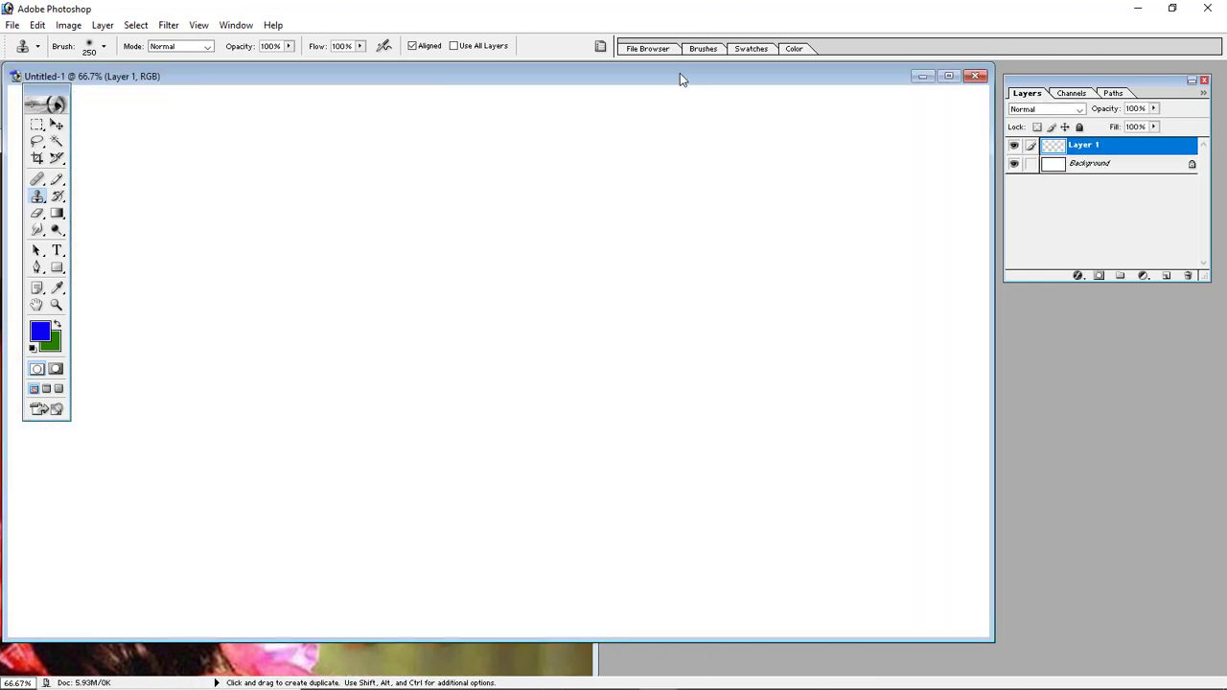
{"action": "left_click_drag", "start_coordinate": [679, 74], "coordinate": [837, 113]}
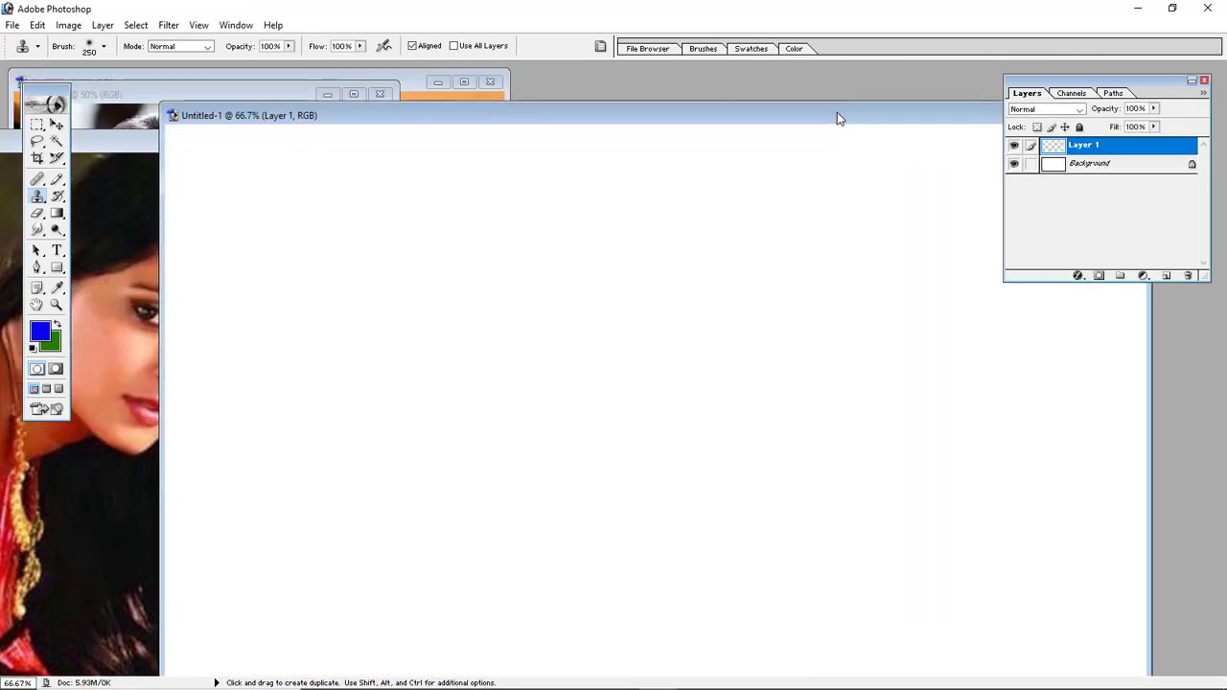
{"action": "left_click", "coordinate": [131, 151]}
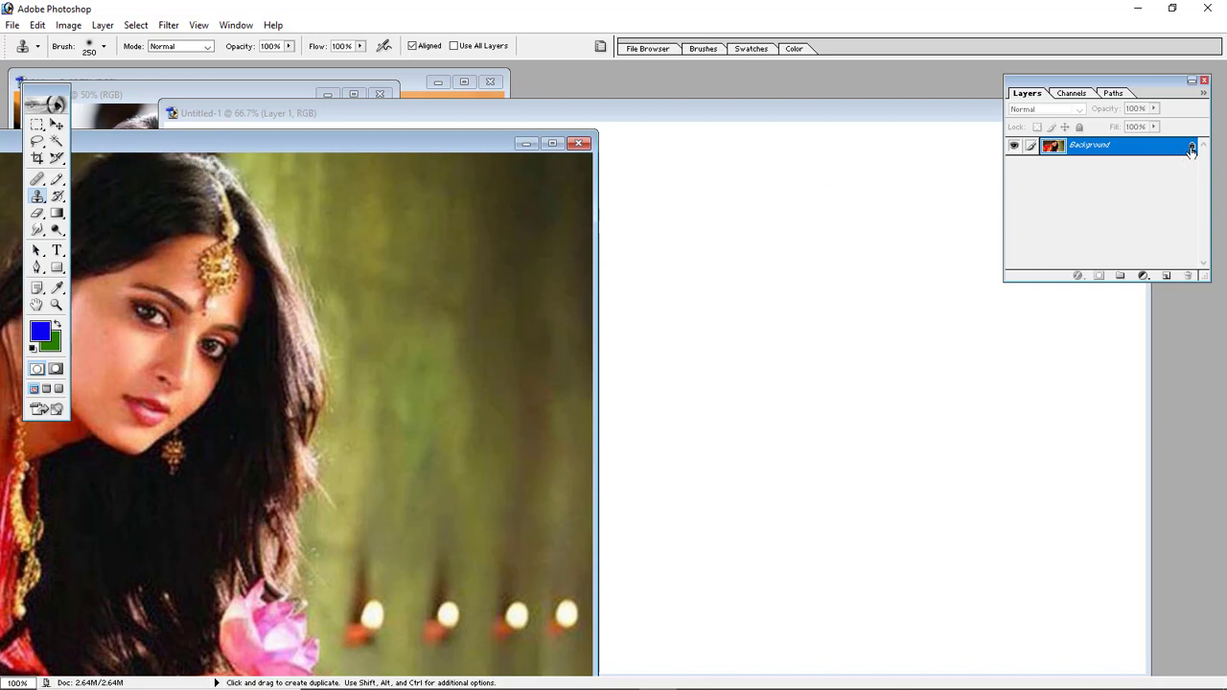
Step: Convert the 02.jpg Background into a regular layer named Layer 0 and copy it into the Untitled-1 document
{"action": "double_click", "coordinate": [1192, 148]}
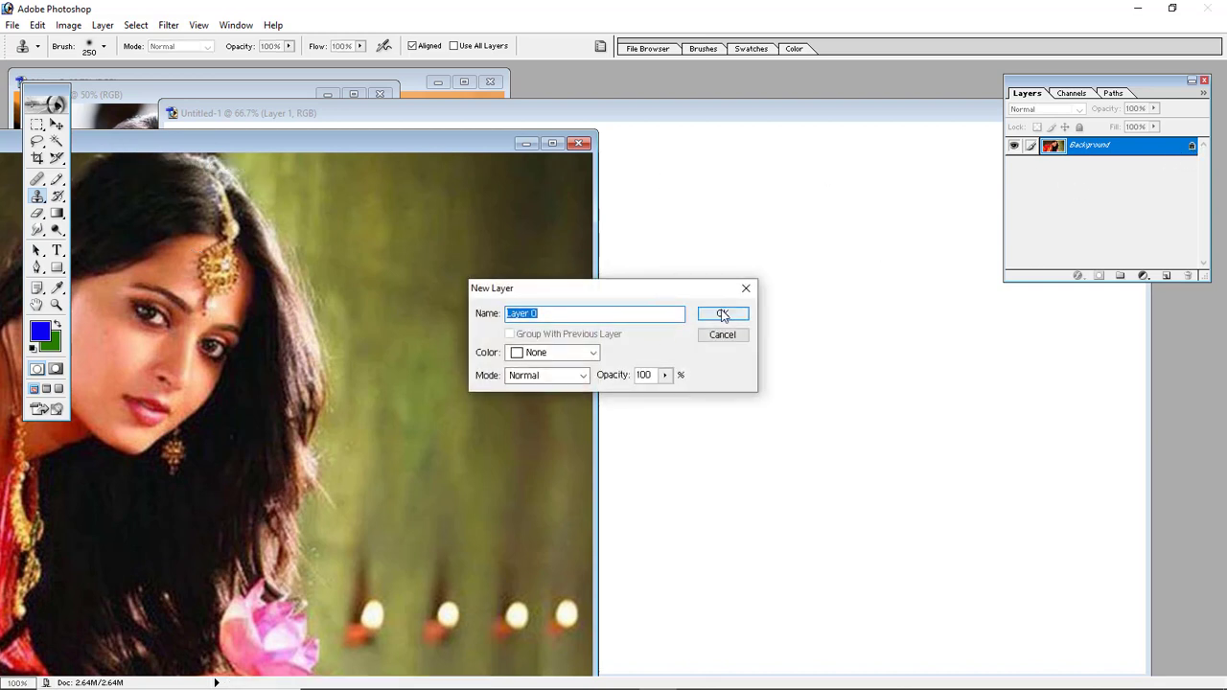
{"action": "left_click", "coordinate": [718, 314]}
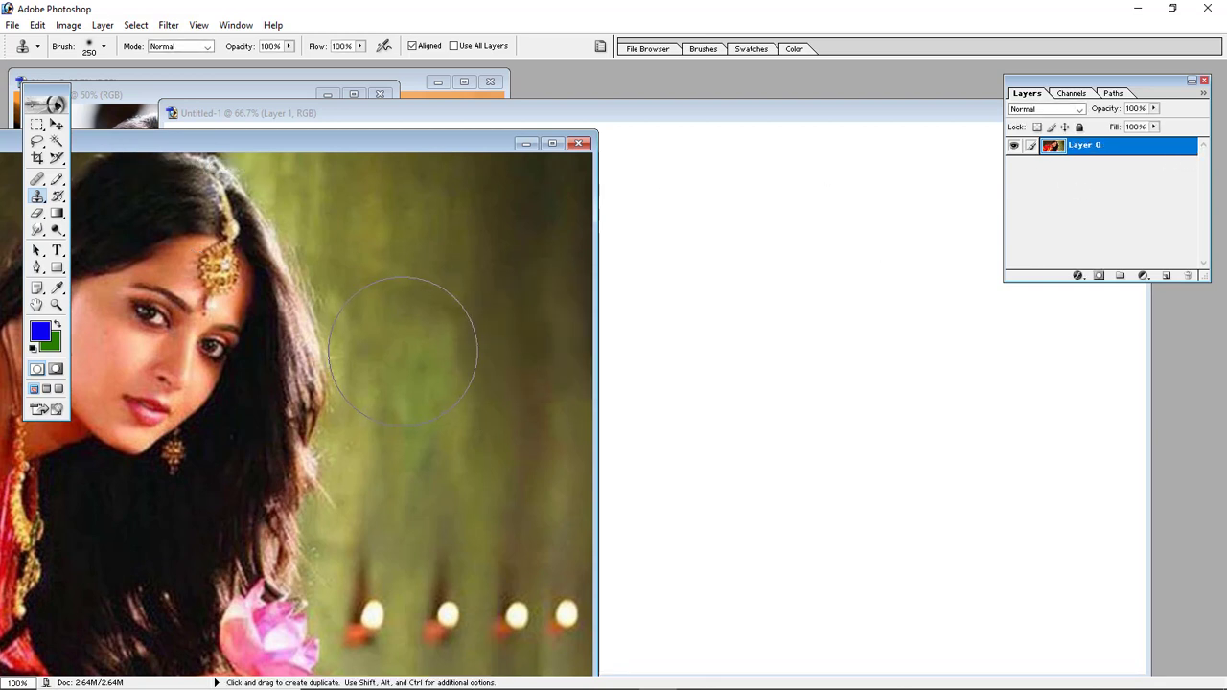
{"action": "key", "text": "v"}
{"action": "left_click_drag", "start_coordinate": [377, 371], "coordinate": [733, 334]}
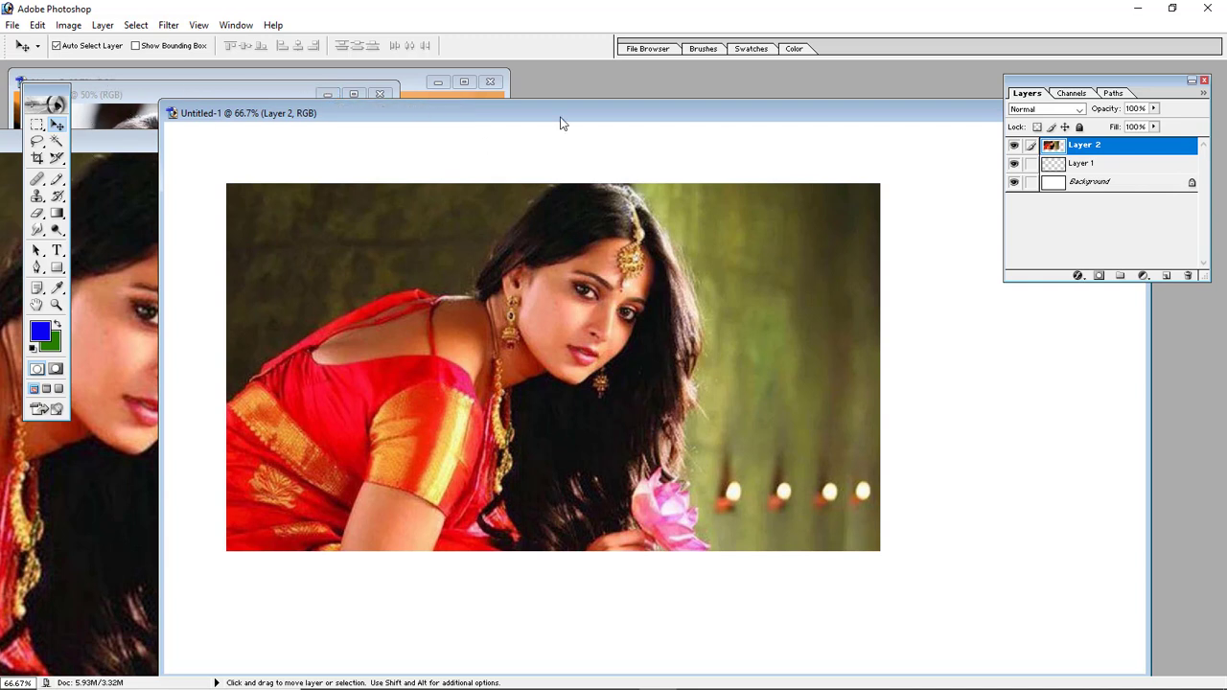
Step: Maximize the Untitled-1 window and reposition the copied photo near the middle of the canvas
{"action": "left_click_drag", "start_coordinate": [703, 114], "coordinate": [575, 99]}
{"action": "left_click", "coordinate": [977, 99]}
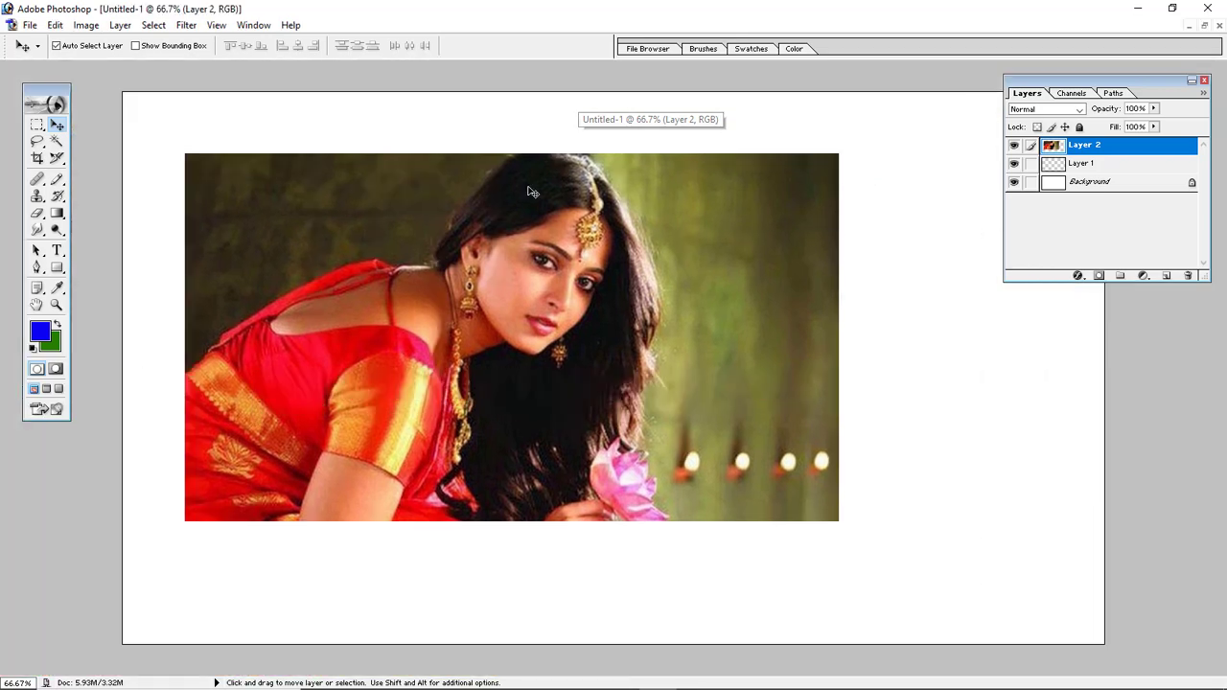
{"action": "left_click_drag", "start_coordinate": [436, 299], "coordinate": [392, 267]}
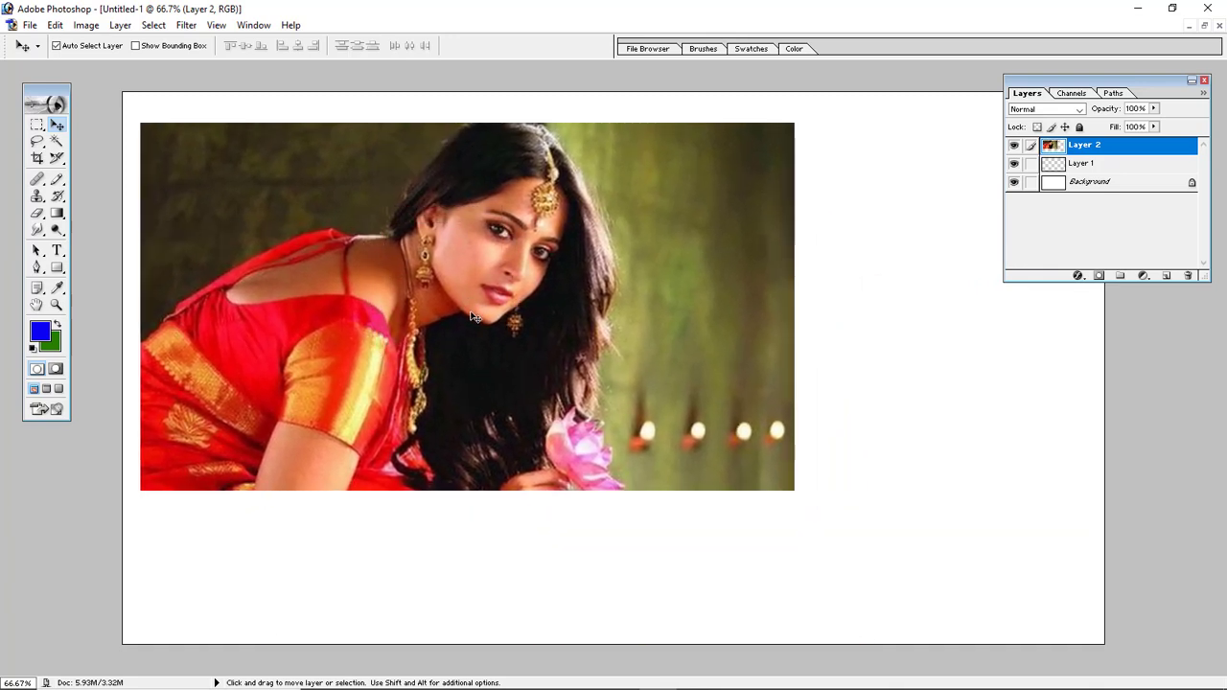
{"action": "left_click", "coordinate": [30, 25]}
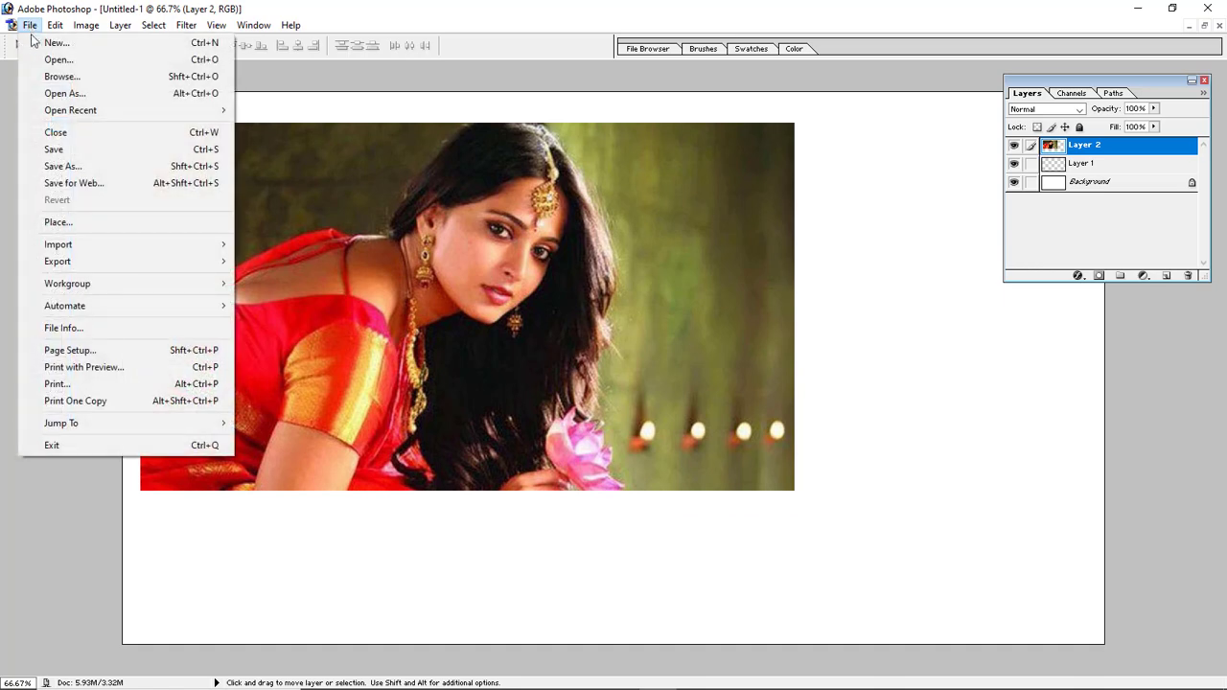
{"action": "left_click", "coordinate": [55, 43]}
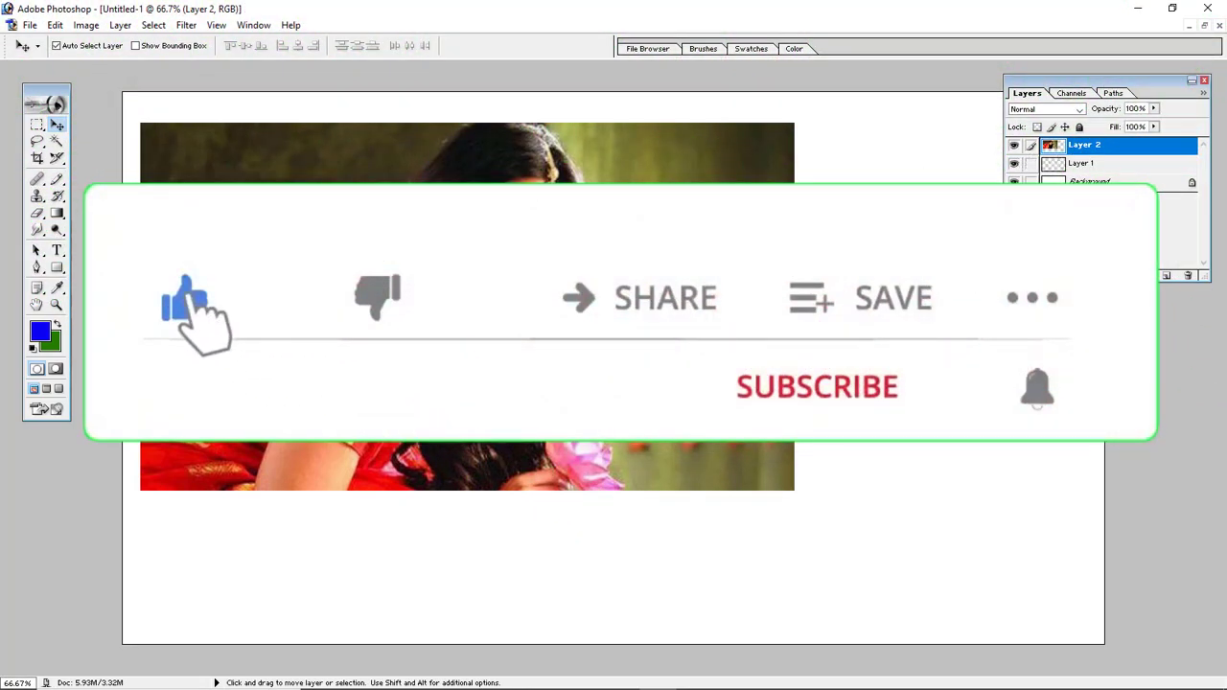
{"action": "left_click_drag", "start_coordinate": [467, 307], "coordinate": [558, 362]}
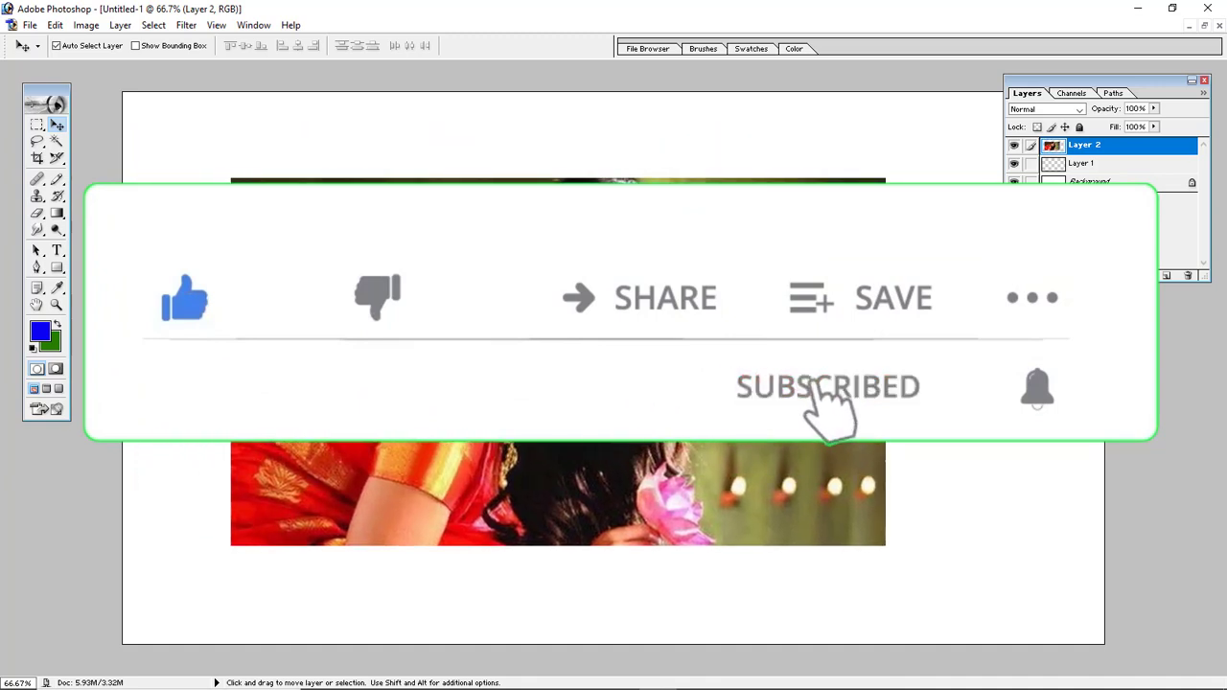
Step: Fill Layer 1 beneath the photo with a golden-yellow foreground colour sampled using the Eyedropper
{"action": "left_click", "coordinate": [1093, 164]}
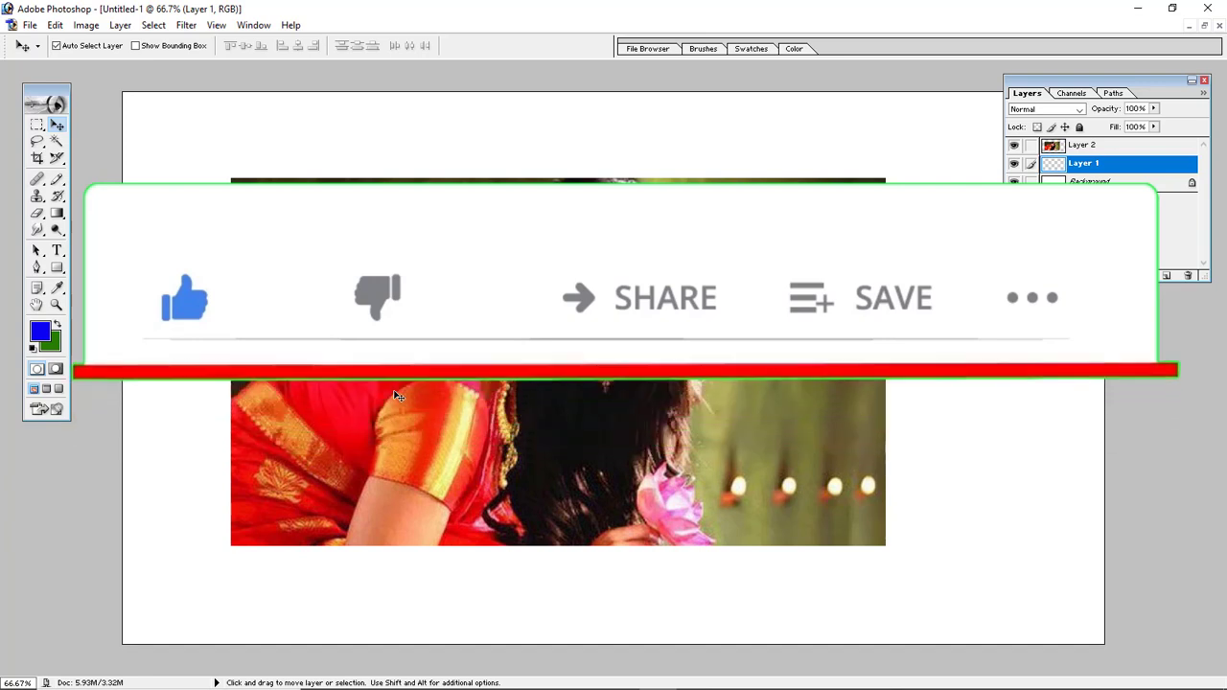
{"action": "key", "text": "i"}
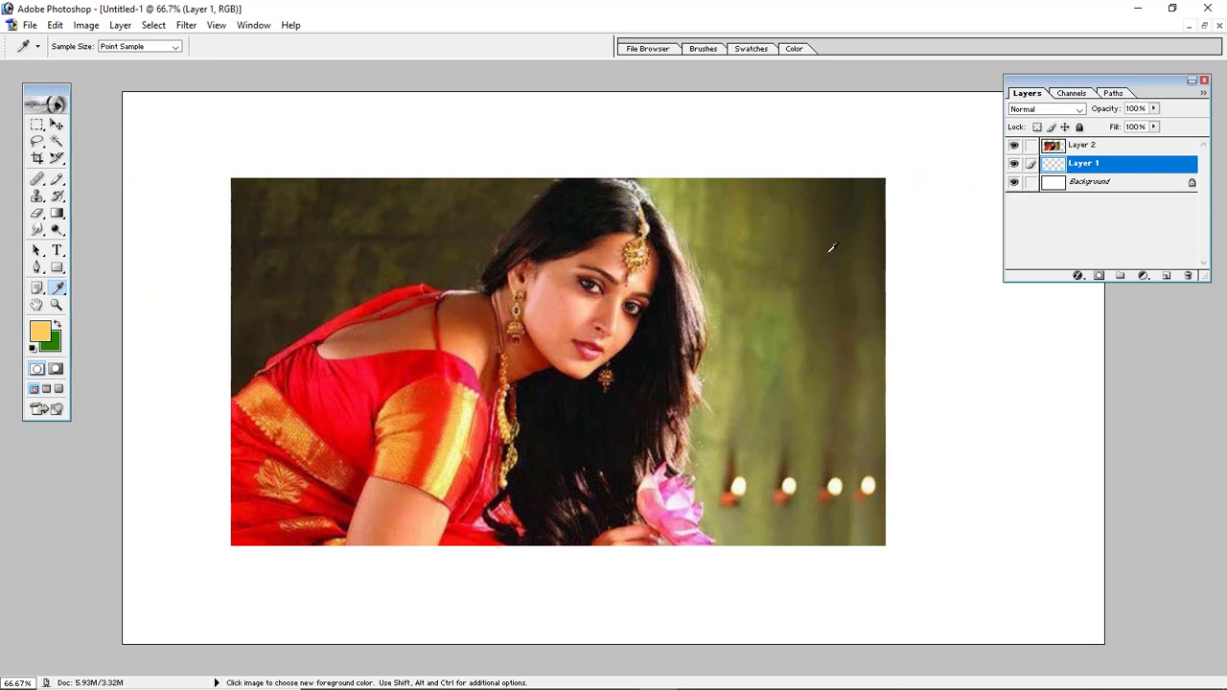
{"action": "key", "text": "alt+BackSpace"}
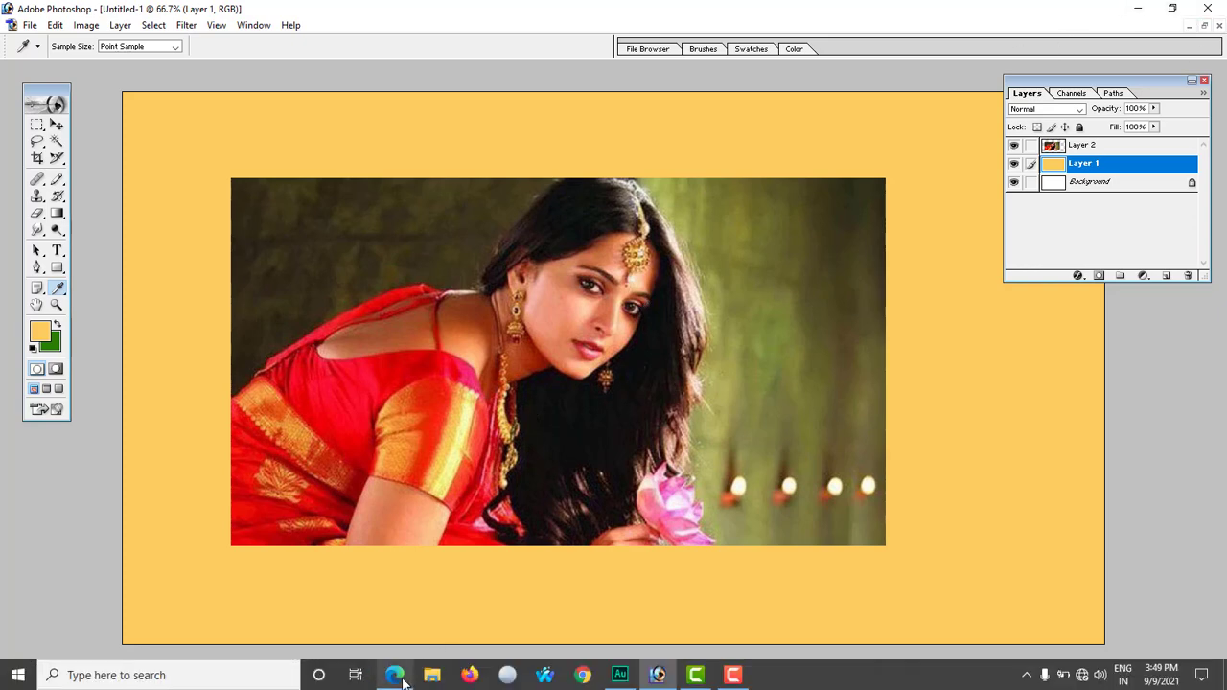
Step: Switch to Microsoft Edge, close the open YouTube page, and return to Photoshop
{"action": "left_click", "coordinate": [401, 676]}
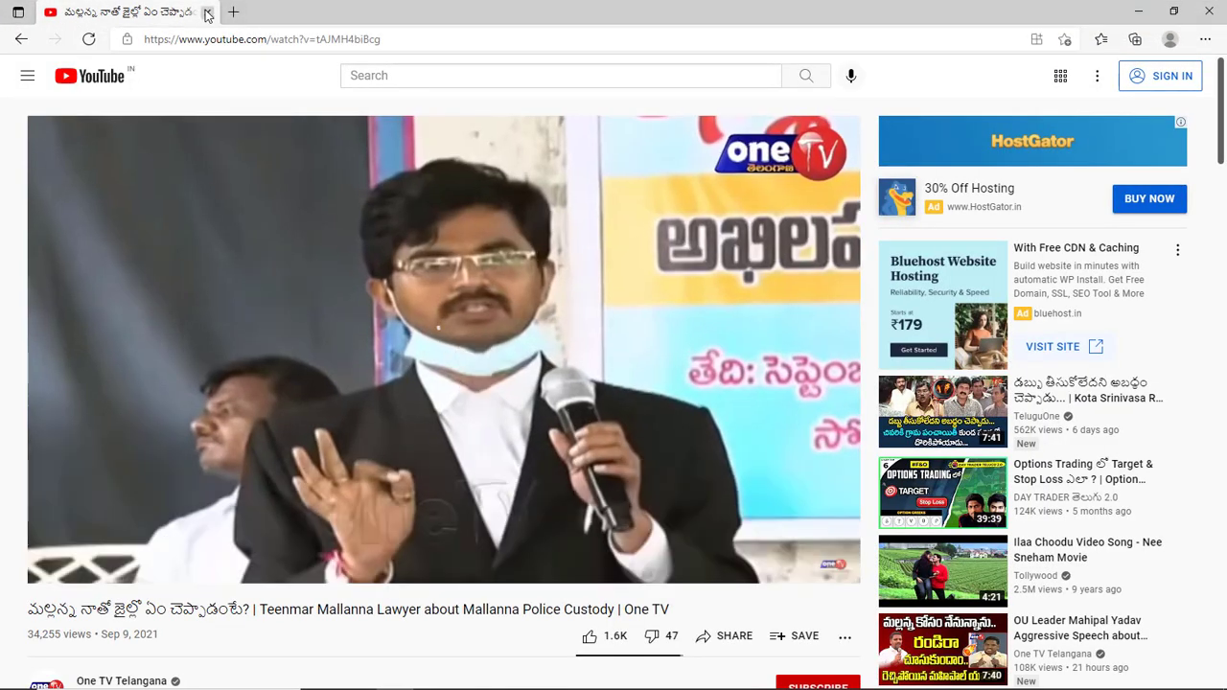
{"action": "left_click", "coordinate": [207, 13]}
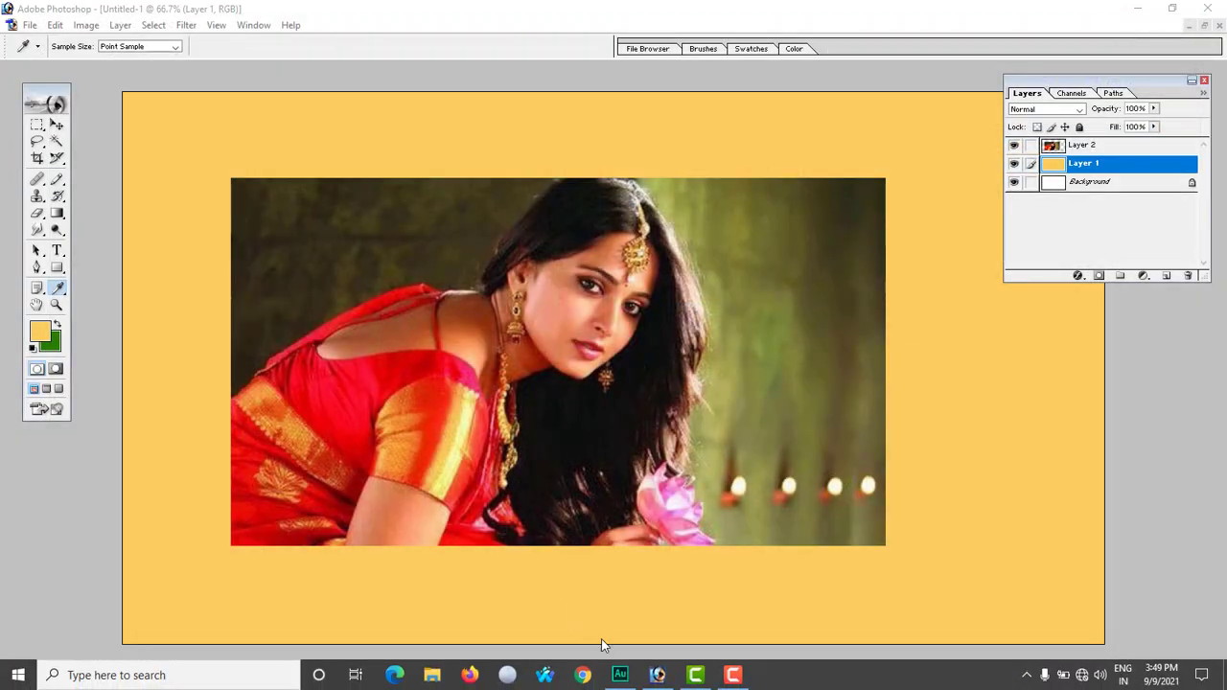
{"action": "left_click", "coordinate": [567, 355]}
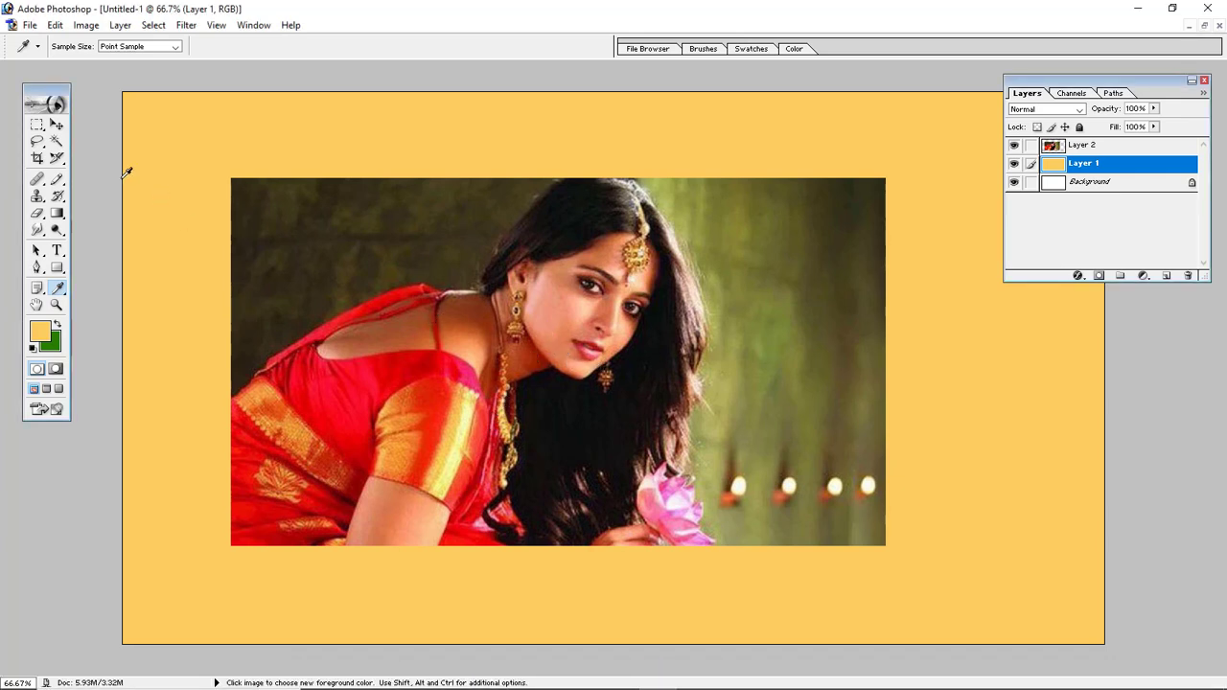
Step: Shift the photo slightly on the canvas and delete its layer, Layer 2, from Untitled-1
{"action": "left_click", "coordinate": [58, 126]}
{"action": "left_click_drag", "start_coordinate": [361, 288], "coordinate": [518, 299]}
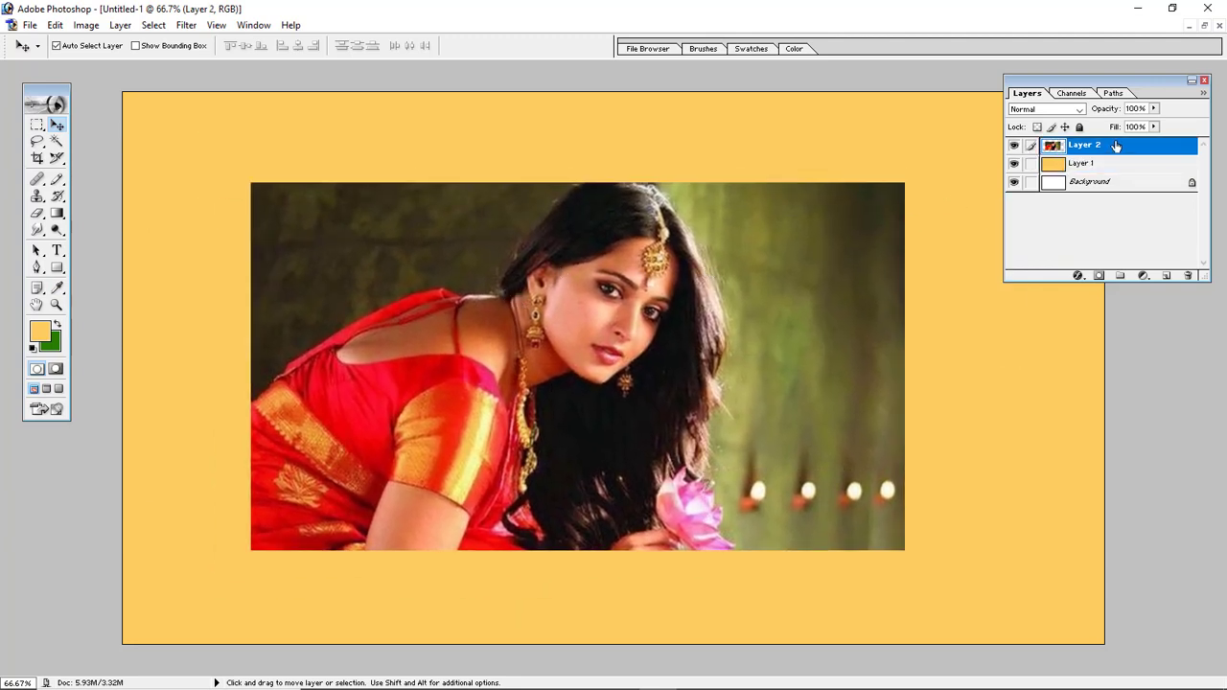
{"action": "left_click_drag", "start_coordinate": [1117, 145], "coordinate": [1189, 275]}
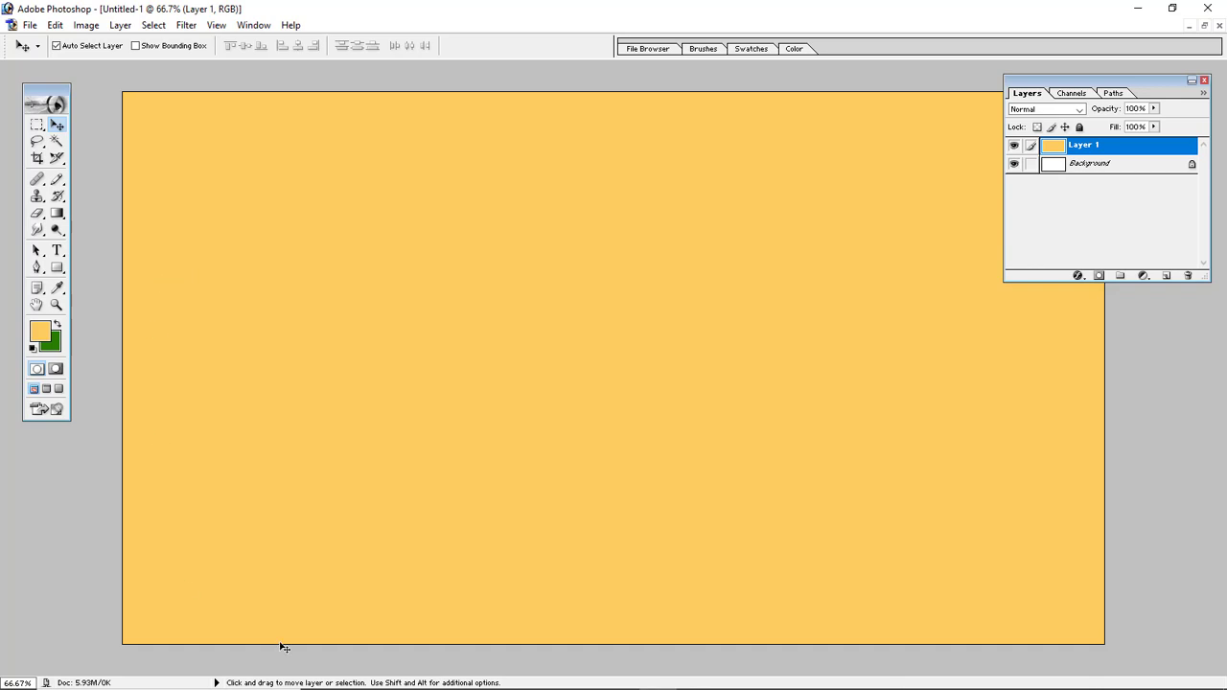
Step: Restore the Untitled-1 window, place the 02.jpg window in front beside it, and activate the Clone Stamp tool
{"action": "left_click", "coordinate": [1204, 26]}
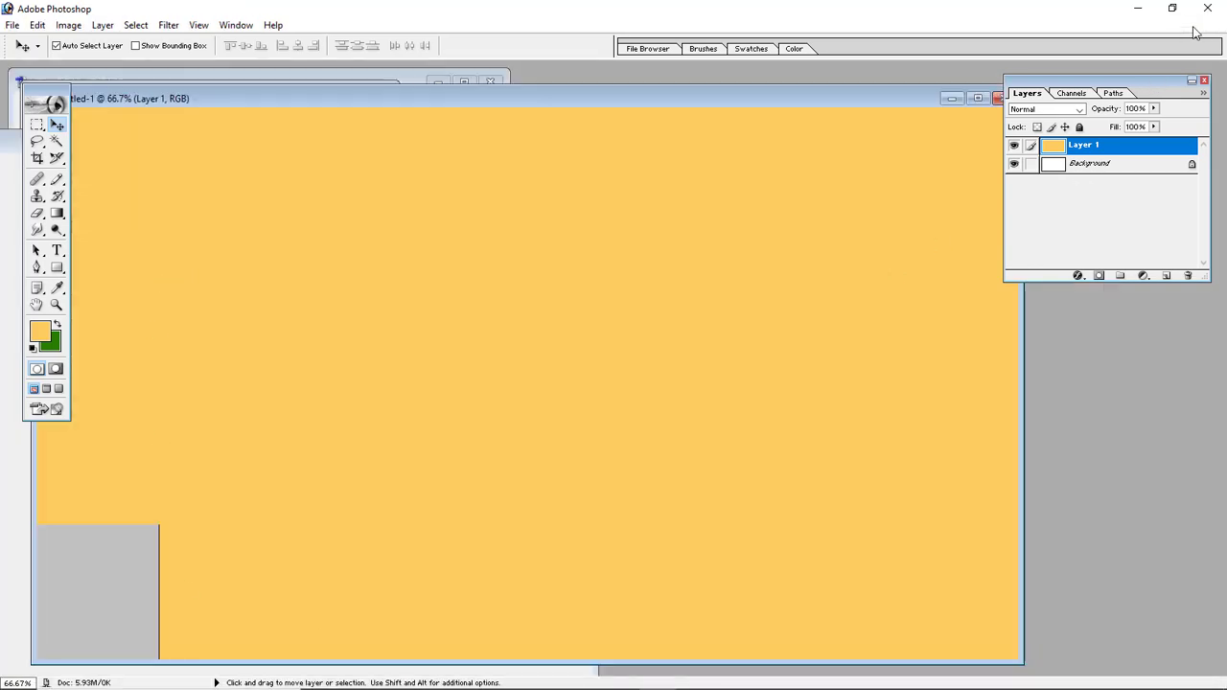
{"action": "left_click_drag", "start_coordinate": [432, 101], "coordinate": [764, 106]}
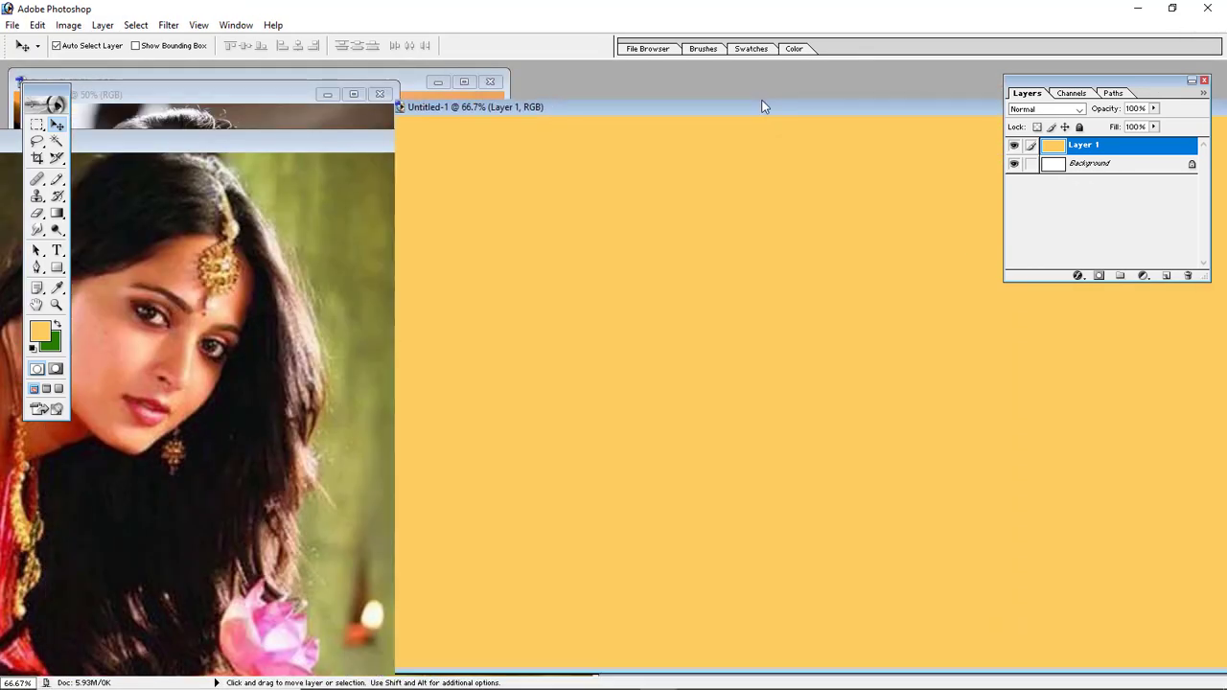
{"action": "left_click", "coordinate": [222, 168]}
{"action": "left_click_drag", "start_coordinate": [308, 147], "coordinate": [596, 86]}
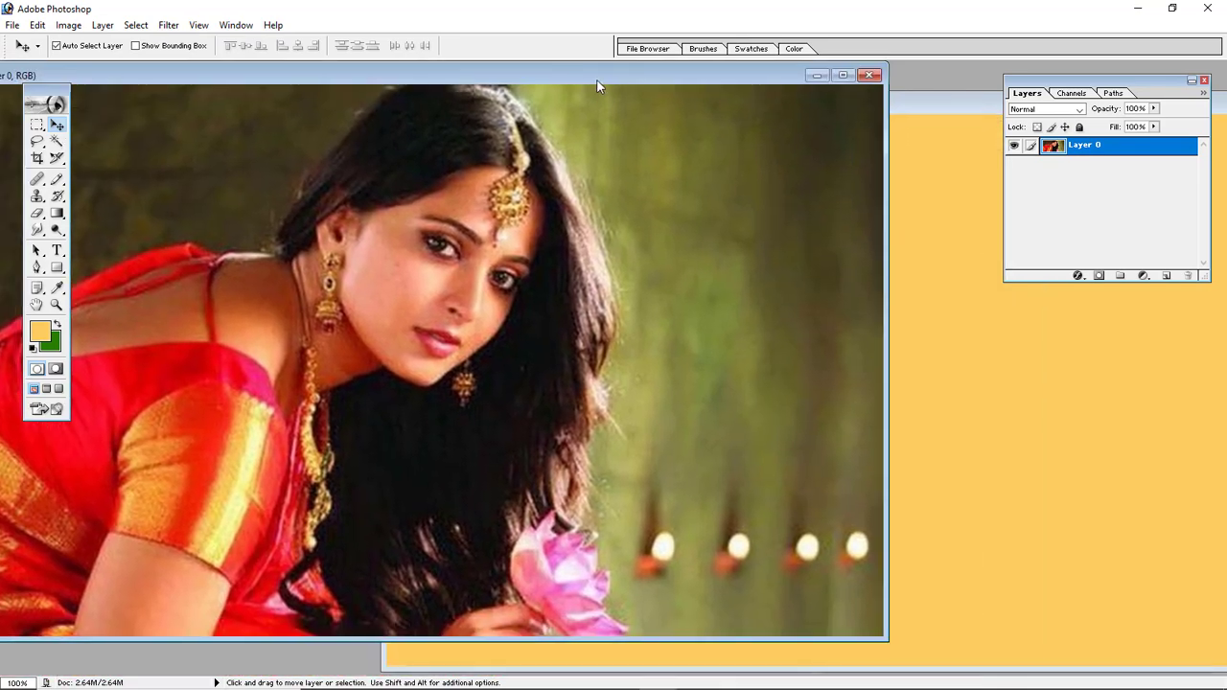
{"action": "left_click", "coordinate": [37, 196]}
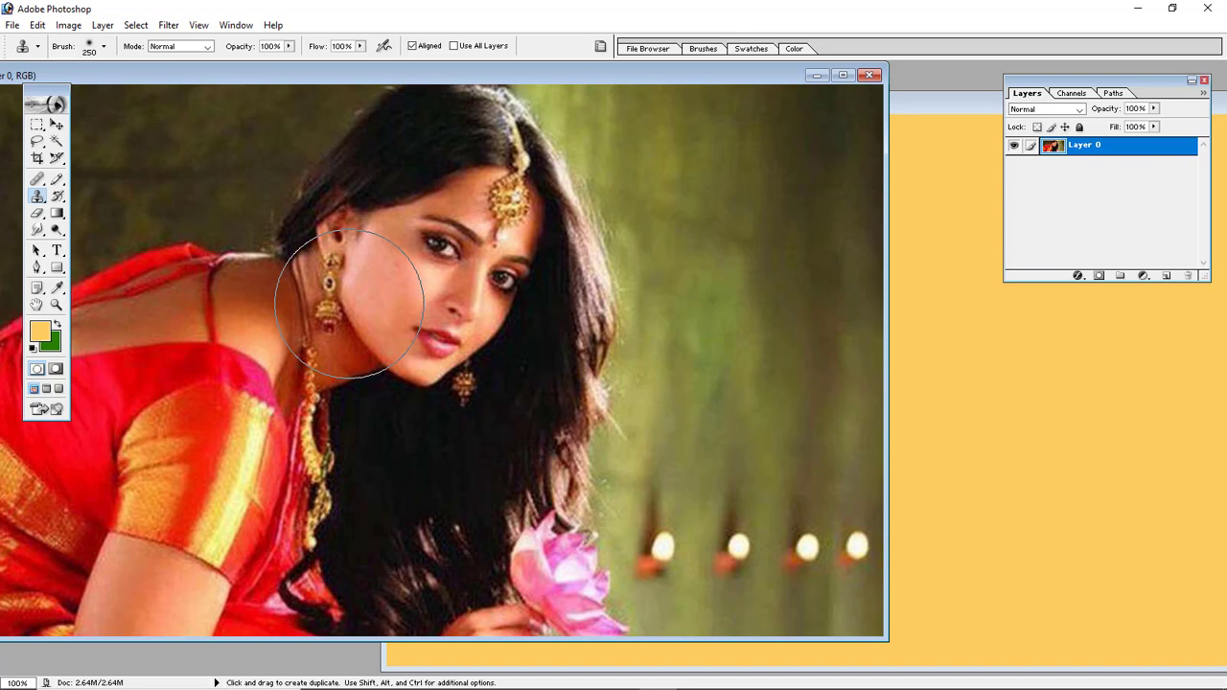
Step: Sample the woman's cheek in 02.jpg and clone her head and shoulder onto Layer 1 of Untitled-1 with the 250-pixel brush
{"action": "left_click", "coordinate": [388, 300], "text": "alt"}
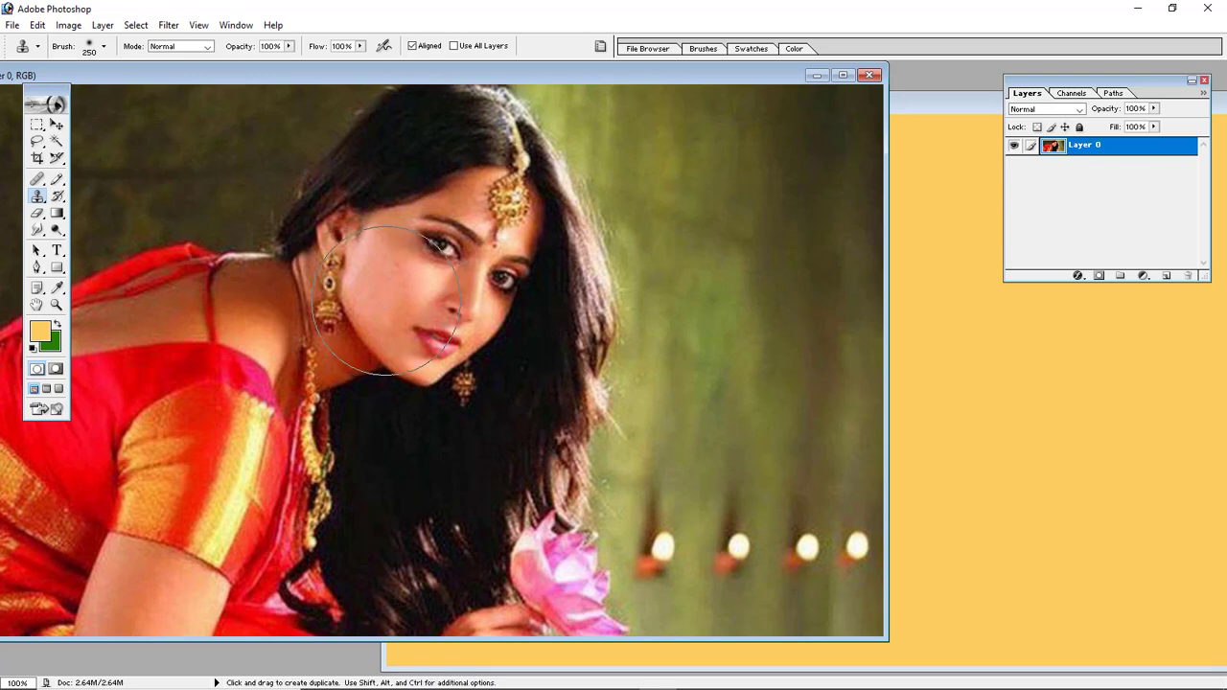
{"action": "left_click", "coordinate": [820, 77]}
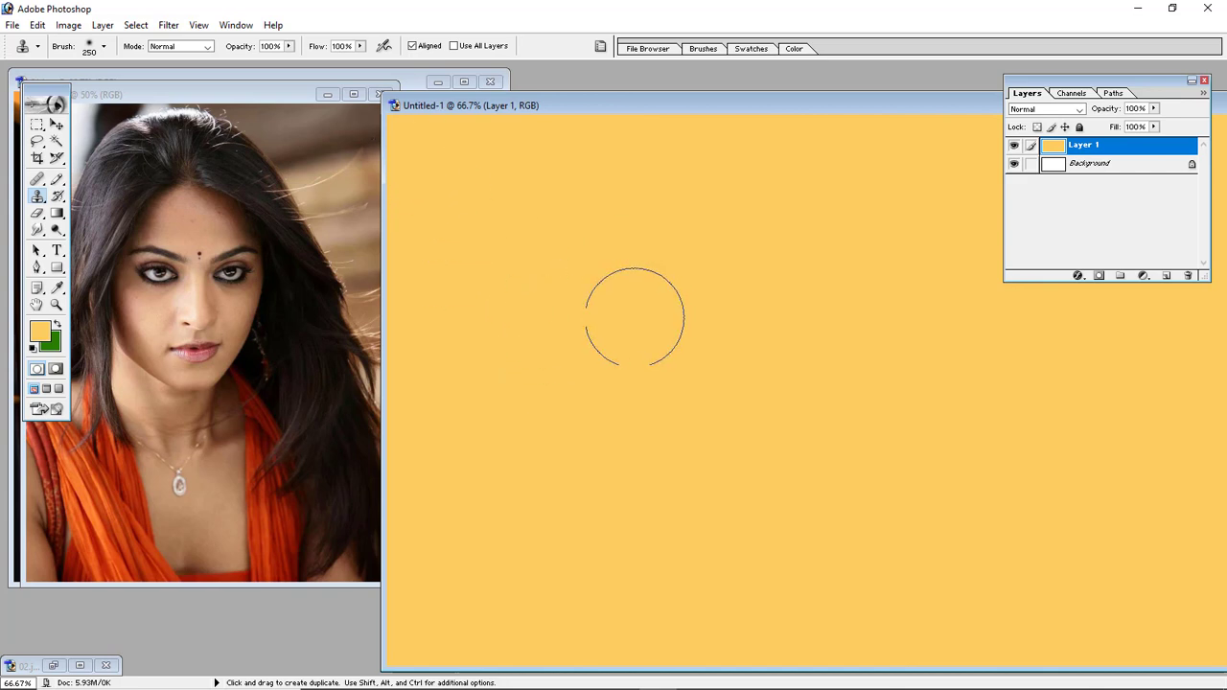
{"action": "mouse_move", "coordinate": [633, 320]}
{"action": "left_mouse_down"}
{"action": "mouse_move", "coordinate": [625, 355]}
{"action": "mouse_move", "coordinate": [622, 320]}
{"action": "mouse_move", "coordinate": [642, 314]}
{"action": "mouse_move", "coordinate": [651, 339]}
{"action": "mouse_move", "coordinate": [595, 365]}
{"action": "mouse_move", "coordinate": [602, 376]}
{"action": "mouse_move", "coordinate": [687, 366]}
{"action": "mouse_move", "coordinate": [658, 301]}
{"action": "mouse_move", "coordinate": [617, 292]}
{"action": "mouse_move", "coordinate": [607, 298]}
{"action": "mouse_move", "coordinate": [684, 300]}
{"action": "mouse_move", "coordinate": [683, 355]}
{"action": "mouse_move", "coordinate": [633, 373]}
{"action": "mouse_move", "coordinate": [556, 361]}
{"action": "mouse_move", "coordinate": [546, 378]}
{"action": "mouse_move", "coordinate": [543, 410]}
{"action": "mouse_move", "coordinate": [667, 418]}
{"action": "mouse_move", "coordinate": [678, 404]}
{"action": "mouse_move", "coordinate": [604, 440]}
{"action": "mouse_move", "coordinate": [521, 442]}
{"action": "mouse_move", "coordinate": [498, 394]}
{"action": "mouse_move", "coordinate": [513, 356]}
{"action": "mouse_move", "coordinate": [563, 305]}
{"action": "mouse_move", "coordinate": [576, 309]}
{"action": "mouse_move", "coordinate": [511, 437]}
{"action": "mouse_move", "coordinate": [577, 469]}
{"action": "mouse_move", "coordinate": [635, 424]}
{"action": "mouse_move", "coordinate": [628, 451]}
{"action": "mouse_move", "coordinate": [674, 394]}
{"action": "mouse_move", "coordinate": [623, 456]}
{"action": "mouse_move", "coordinate": [554, 469]}
{"action": "mouse_move", "coordinate": [506, 448]}
{"action": "mouse_move", "coordinate": [474, 374]}
{"action": "mouse_move", "coordinate": [446, 378]}
{"action": "left_mouse_up"}
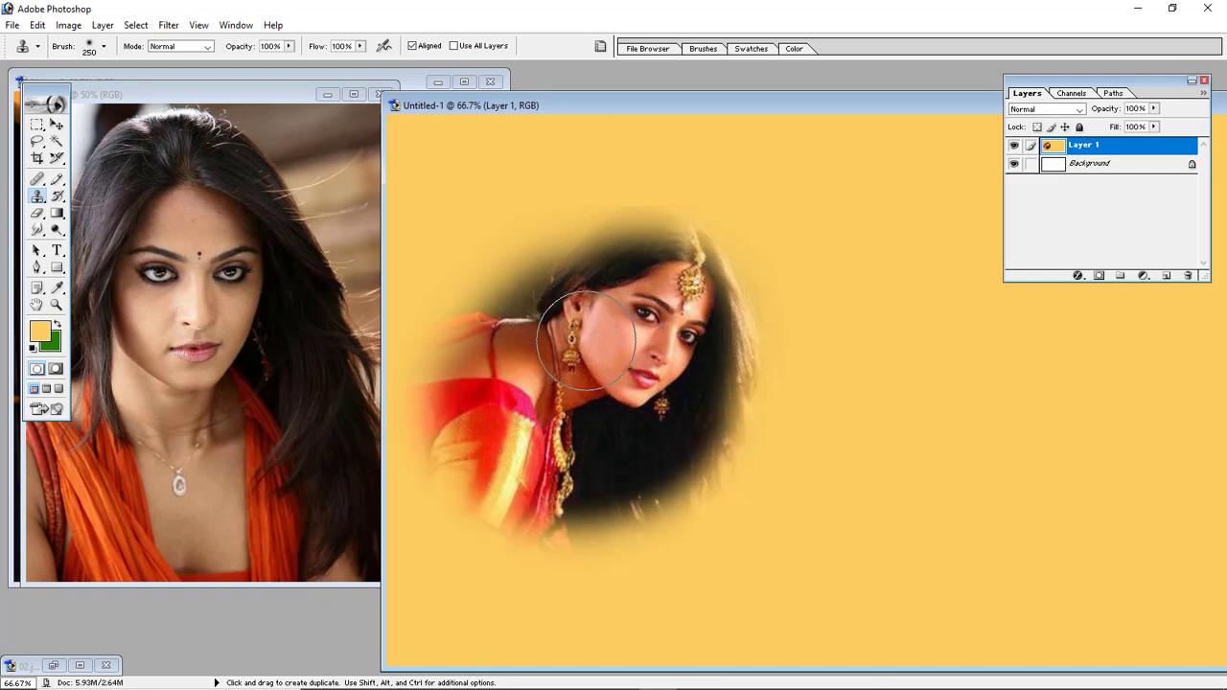
Step: Minimize the two other photo windows and maximize Untitled-1, keeping the Layers palette near the canvas's upper right corner
{"action": "left_click", "coordinate": [327, 94]}
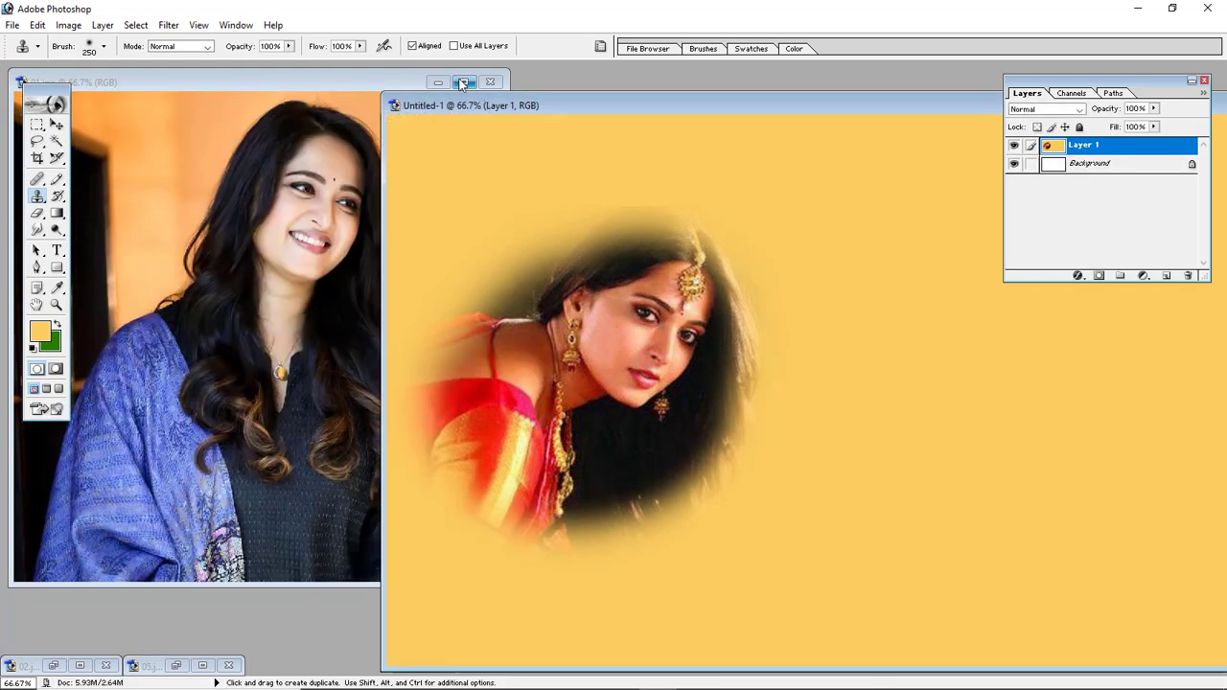
{"action": "left_click", "coordinate": [437, 81]}
{"action": "left_click_drag", "start_coordinate": [751, 116], "coordinate": [459, 111]}
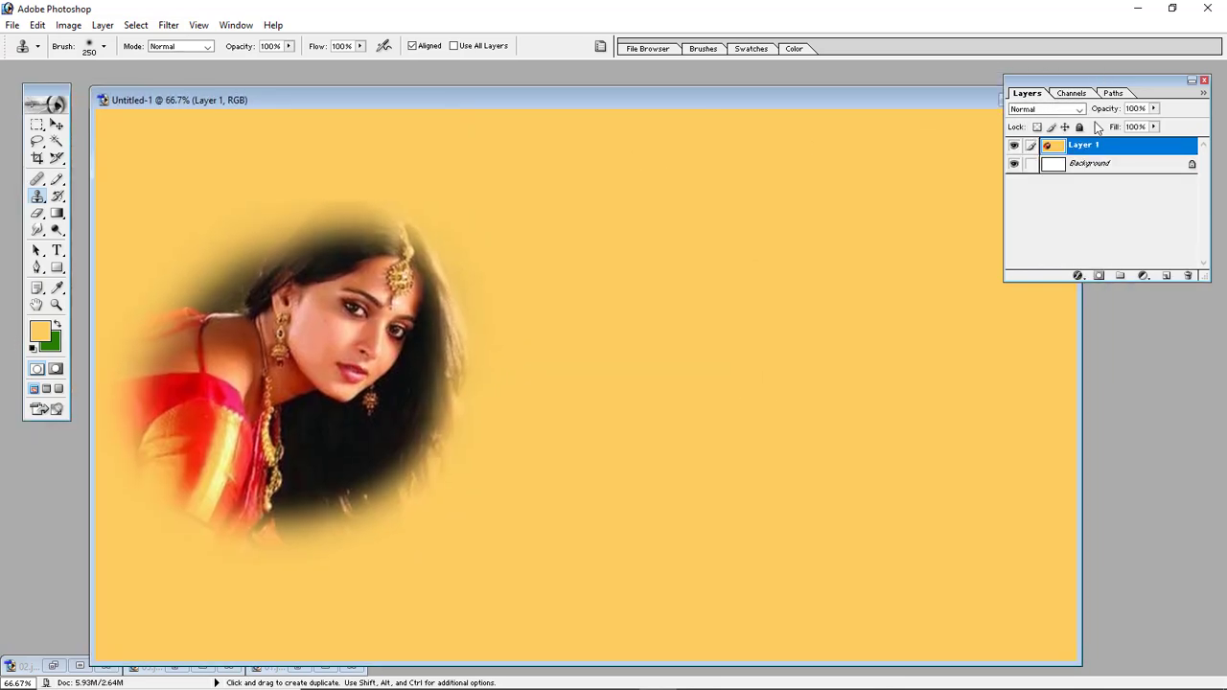
{"action": "left_click_drag", "start_coordinate": [1095, 84], "coordinate": [1082, 138]}
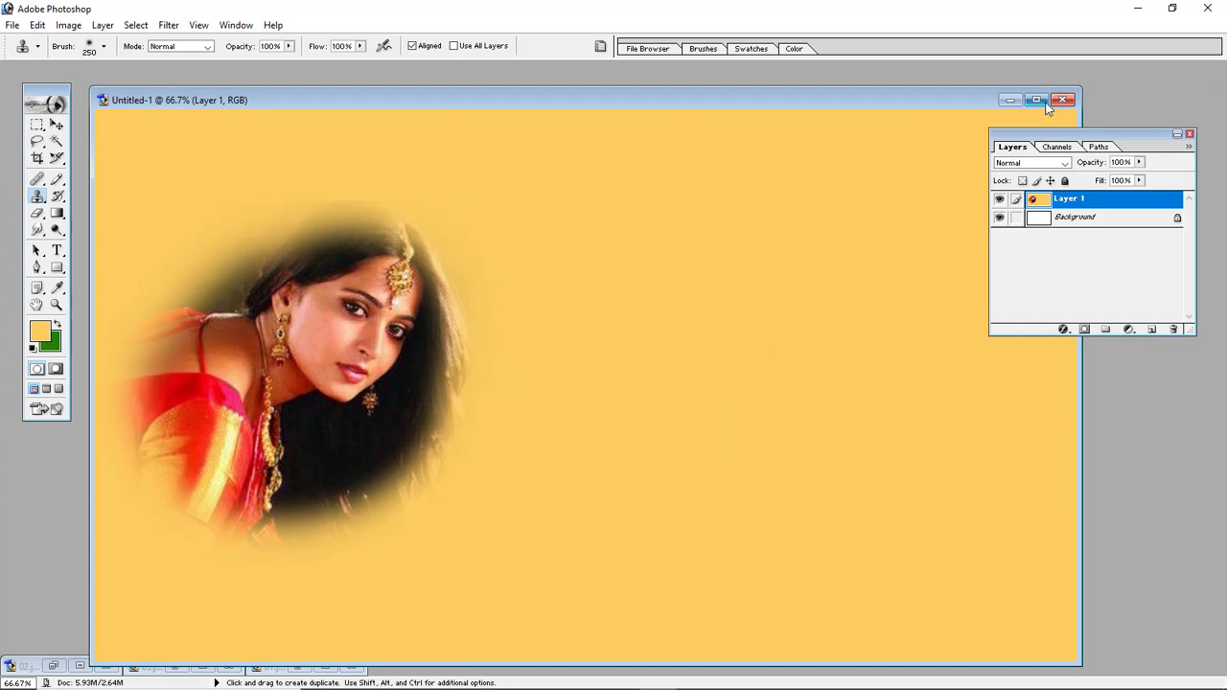
{"action": "left_click", "coordinate": [1036, 100]}
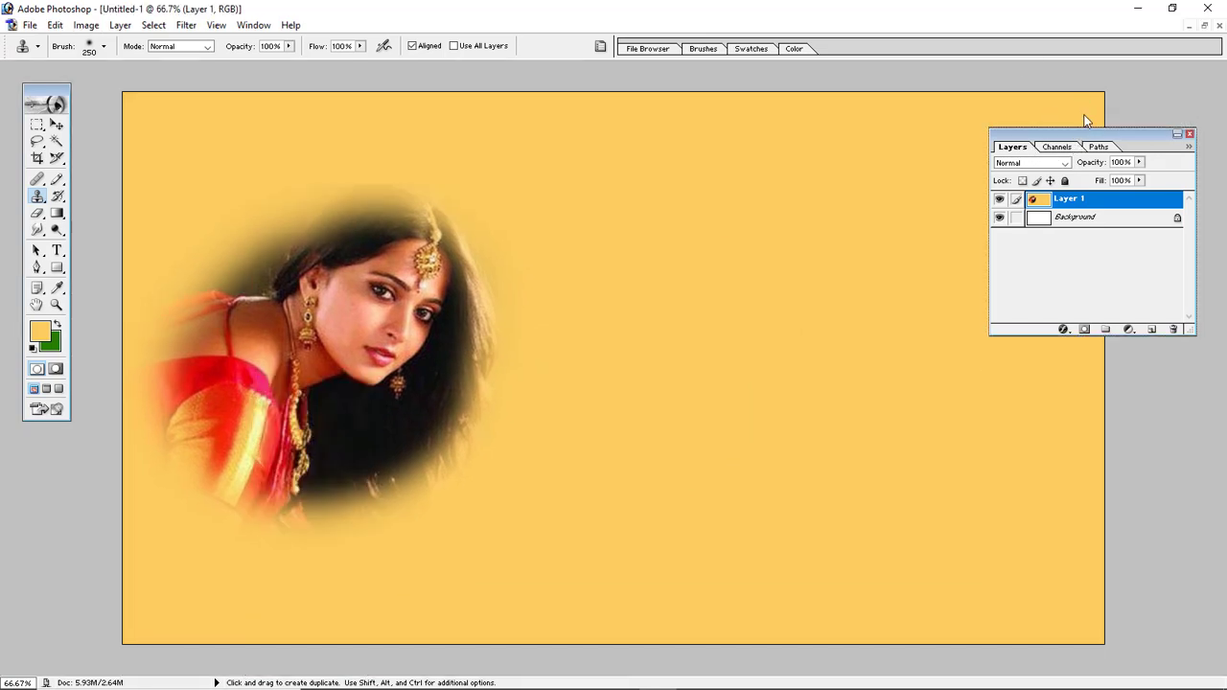
{"action": "left_click_drag", "start_coordinate": [1086, 134], "coordinate": [1094, 91]}
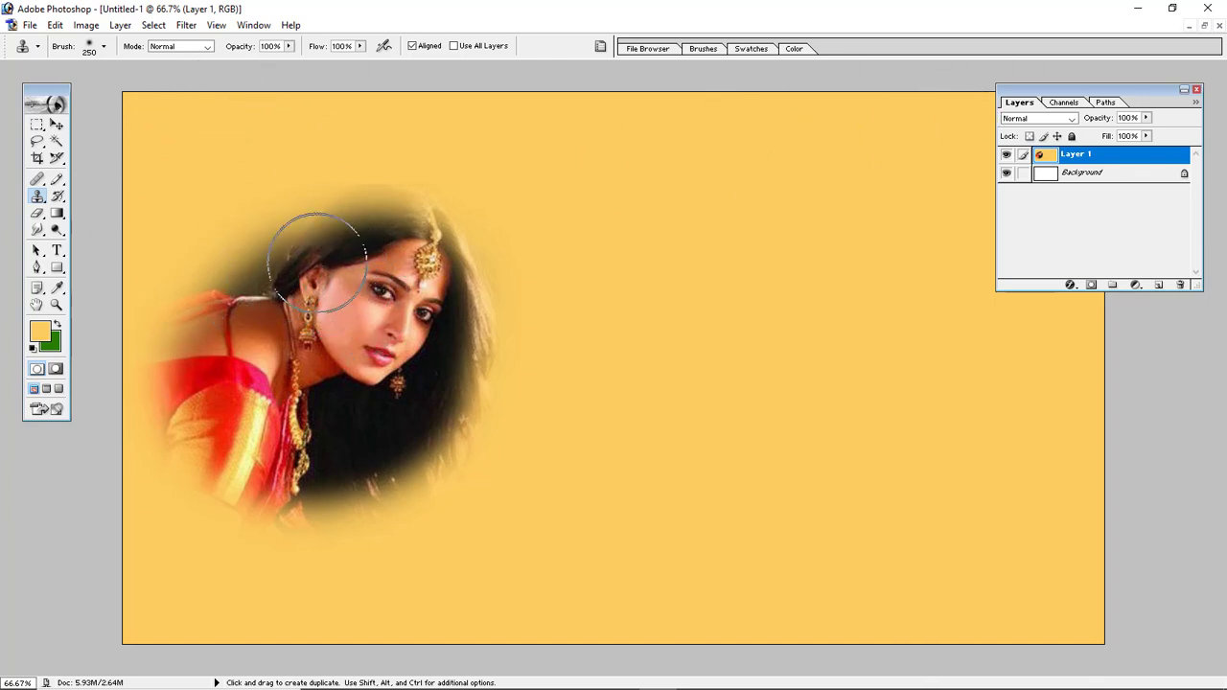
Step: Try extending the clone over the lower sleeve and arm on Layer 1, and undo that stroke
{"action": "mouse_move", "coordinate": [222, 360]}
{"action": "left_mouse_down"}
{"action": "mouse_move", "coordinate": [213, 490]}
{"action": "mouse_move", "coordinate": [247, 477]}
{"action": "mouse_move", "coordinate": [239, 502]}
{"action": "mouse_move", "coordinate": [196, 529]}
{"action": "mouse_move", "coordinate": [194, 552]}
{"action": "mouse_move", "coordinate": [213, 391]}
{"action": "left_mouse_up"}
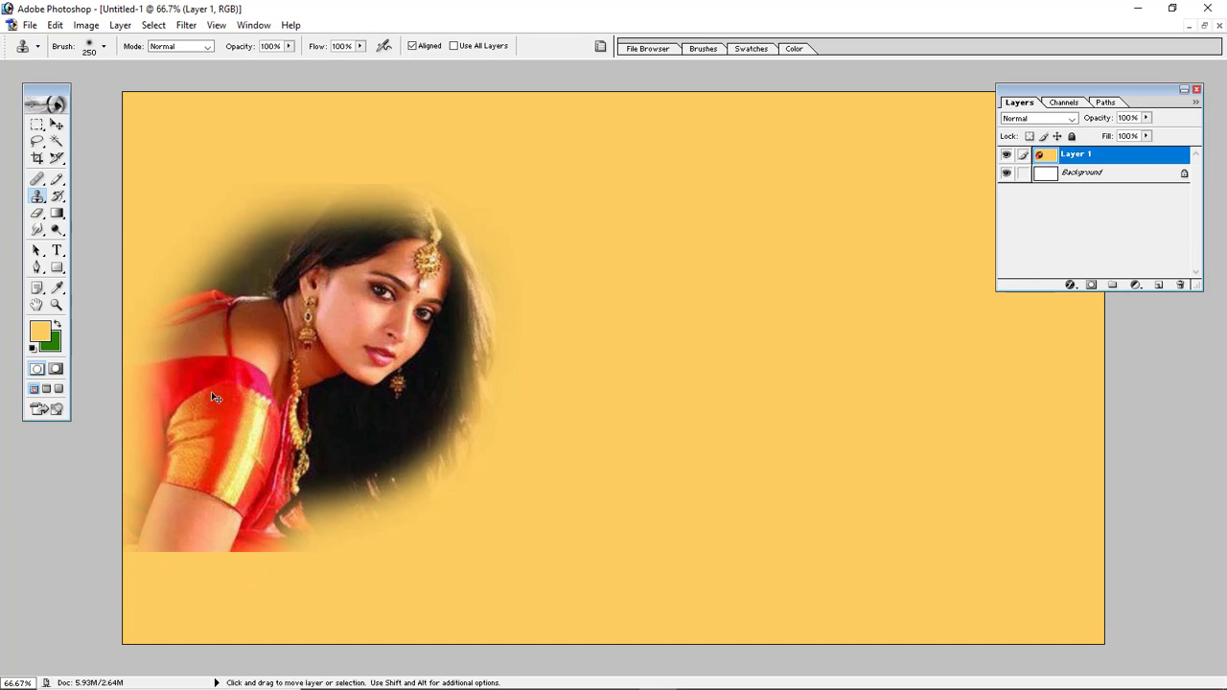
{"action": "key", "text": "ctrl+z"}
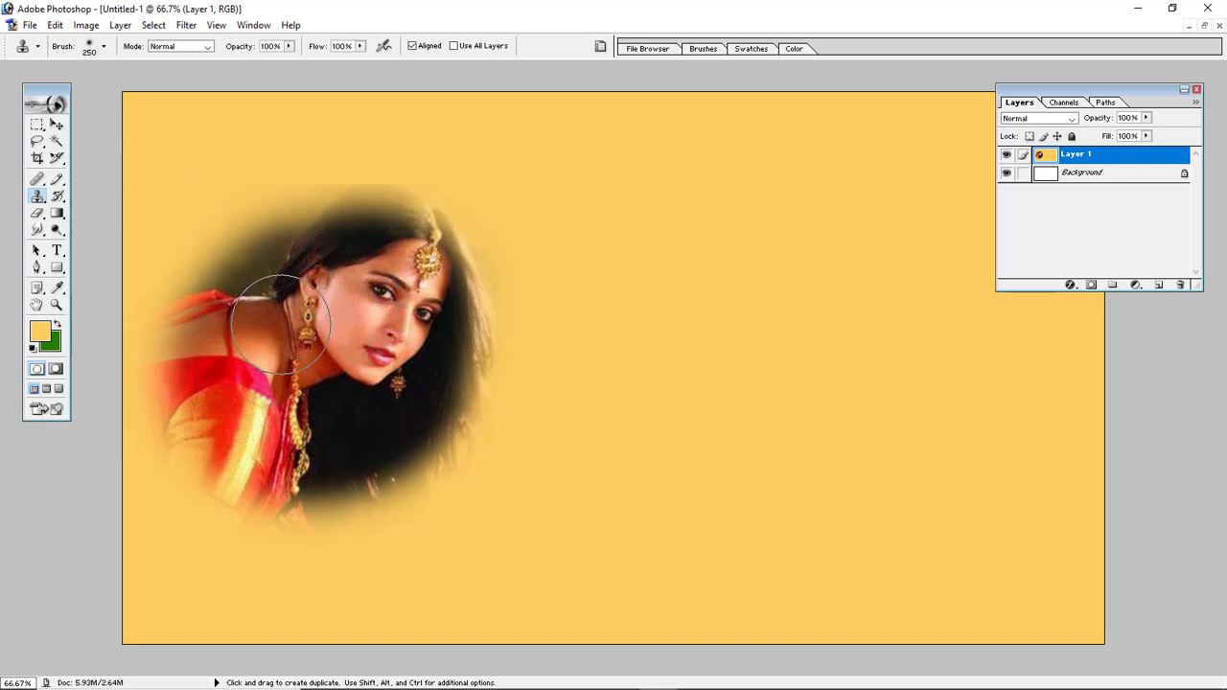
Step: Shift Layer 1 slightly to the right with the Move tool and bring it back over the white Background
{"action": "left_click", "coordinate": [56, 125]}
{"action": "mouse_move", "coordinate": [334, 338]}
{"action": "left_mouse_down"}
{"action": "mouse_move", "coordinate": [326, 393]}
{"action": "mouse_move", "coordinate": [347, 364]}
{"action": "mouse_move", "coordinate": [343, 337]}
{"action": "left_mouse_up"}
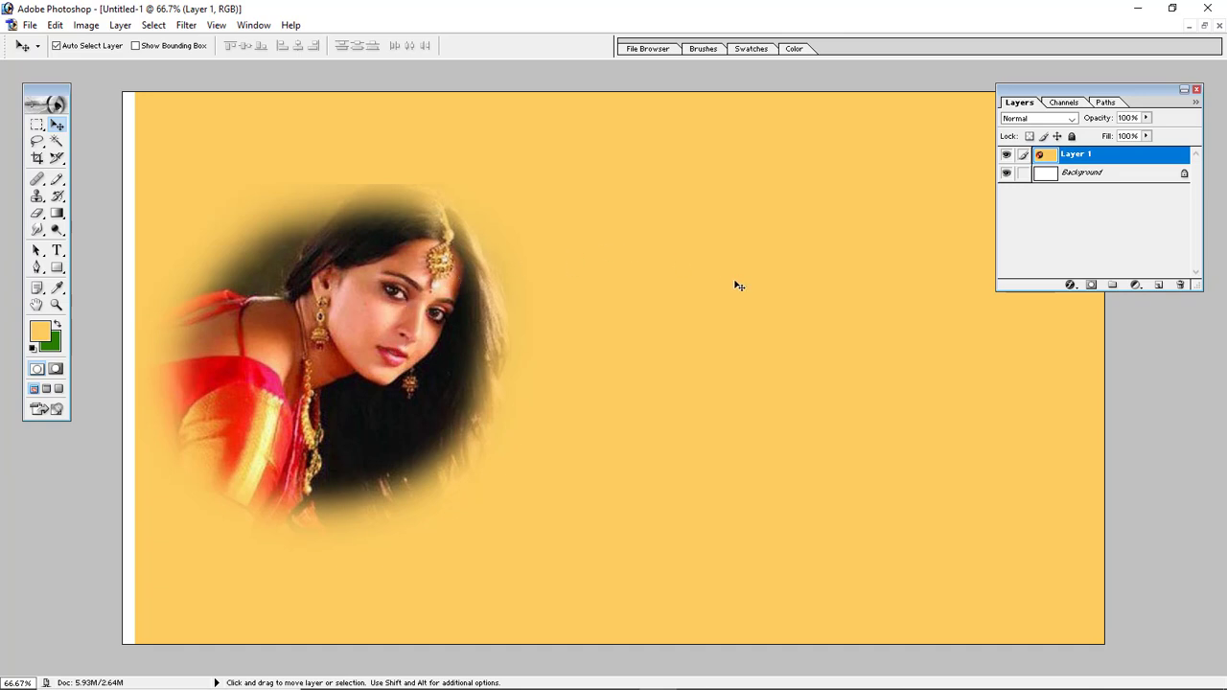
{"action": "left_click_drag", "start_coordinate": [738, 286], "coordinate": [727, 289]}
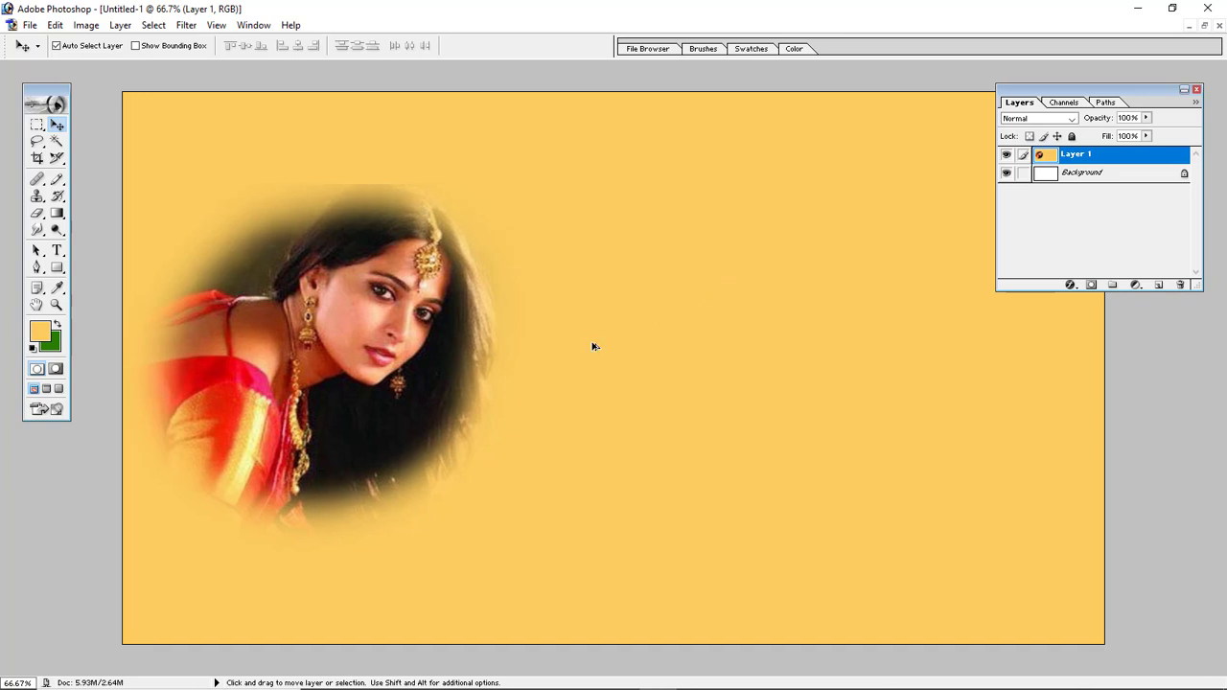
Step: Step back to before the cloning on Layer 1 and delete the photo layer, Layer 2, again
{"action": "key", "text": "ctrl+v"}
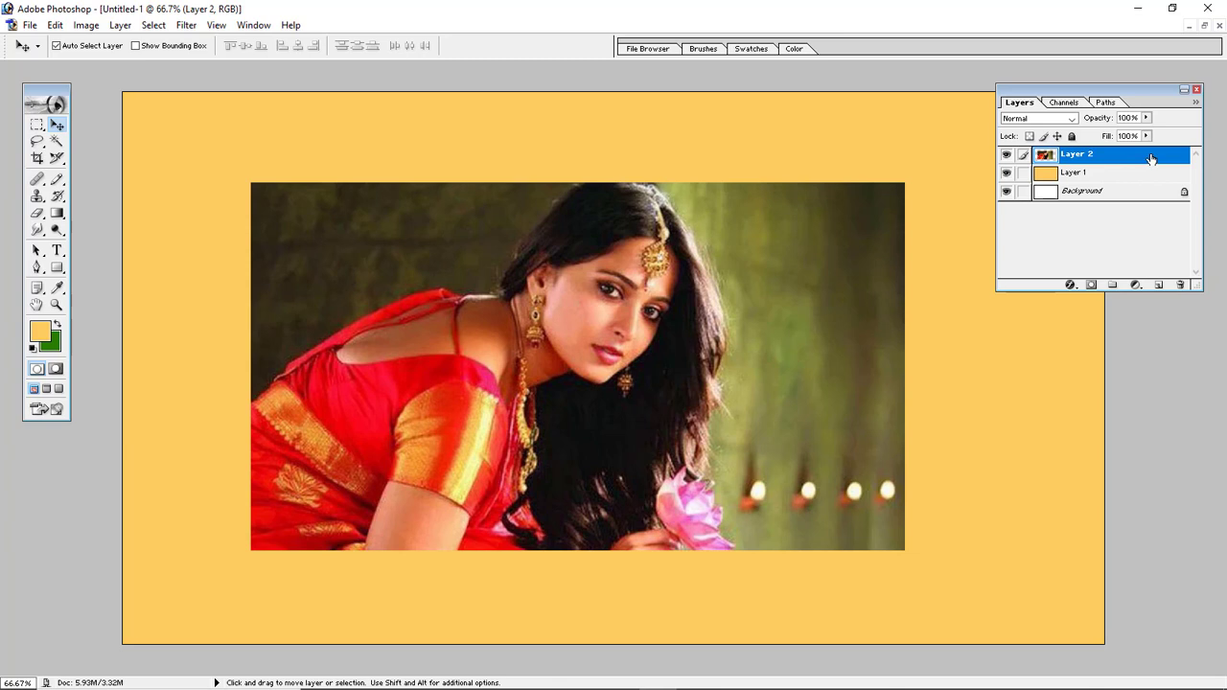
{"action": "left_click_drag", "start_coordinate": [1151, 158], "coordinate": [1180, 285]}
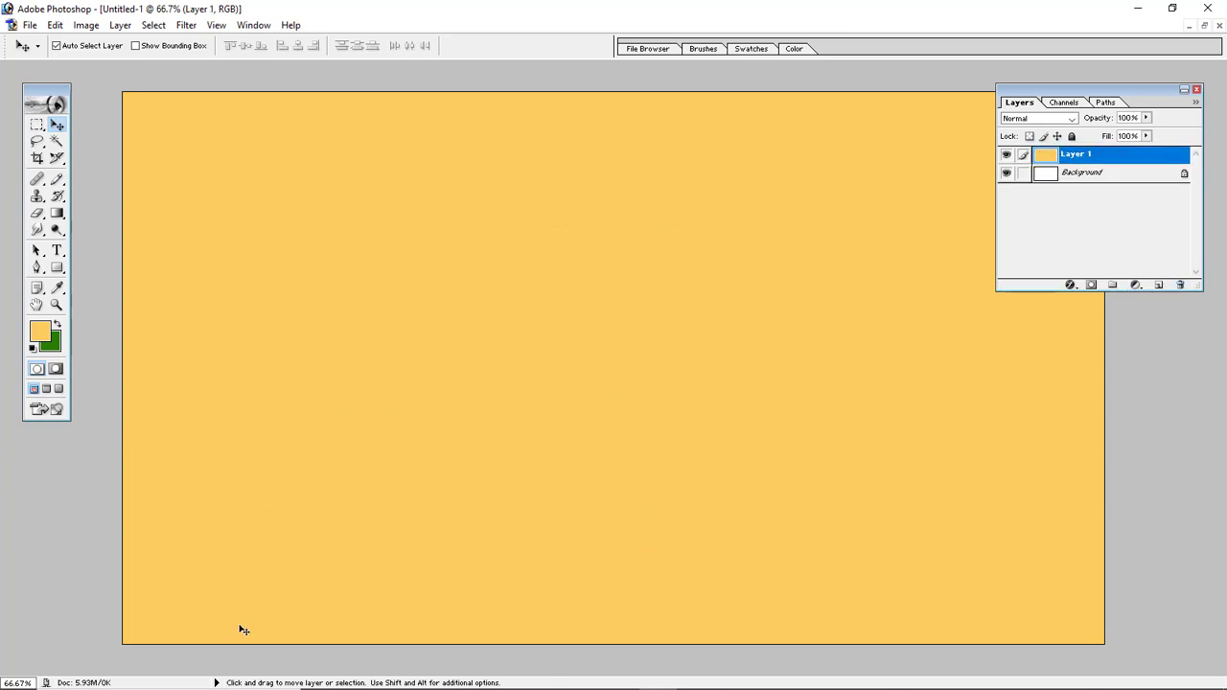
Step: Move the restored Untitled-1 window aside, maximize 02.jpg, and sample the woman's cheek as the Clone Stamp source
{"action": "left_click", "coordinate": [1204, 27]}
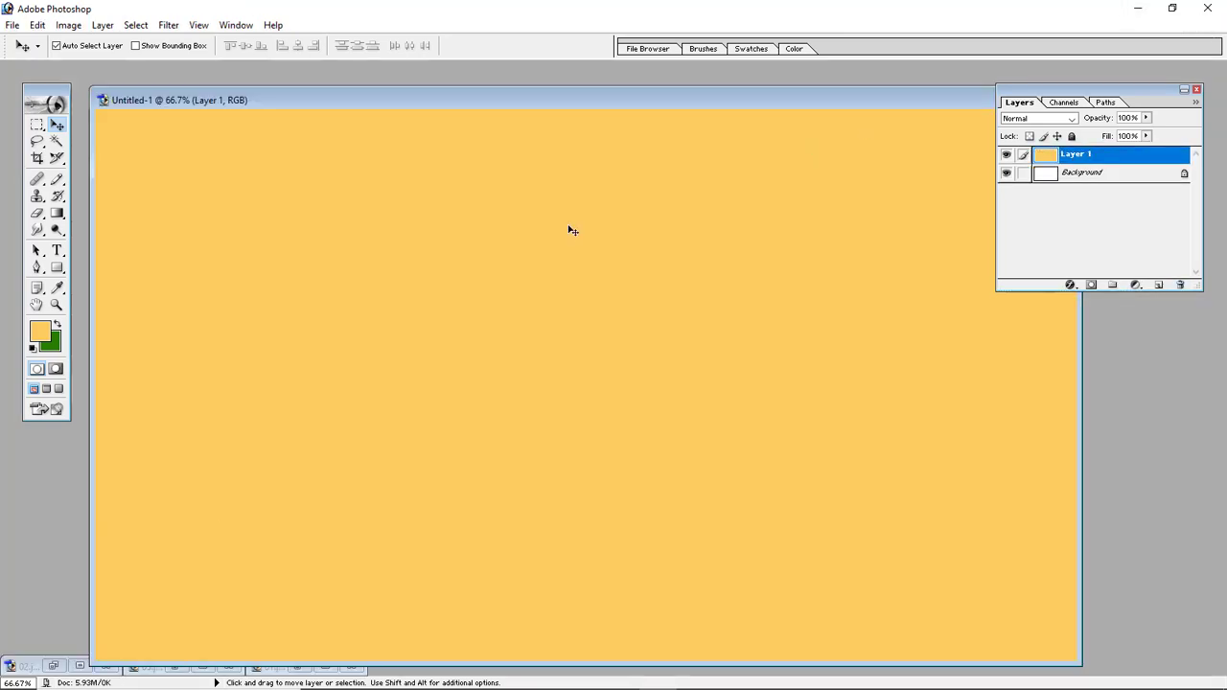
{"action": "left_click_drag", "start_coordinate": [397, 114], "coordinate": [625, 120]}
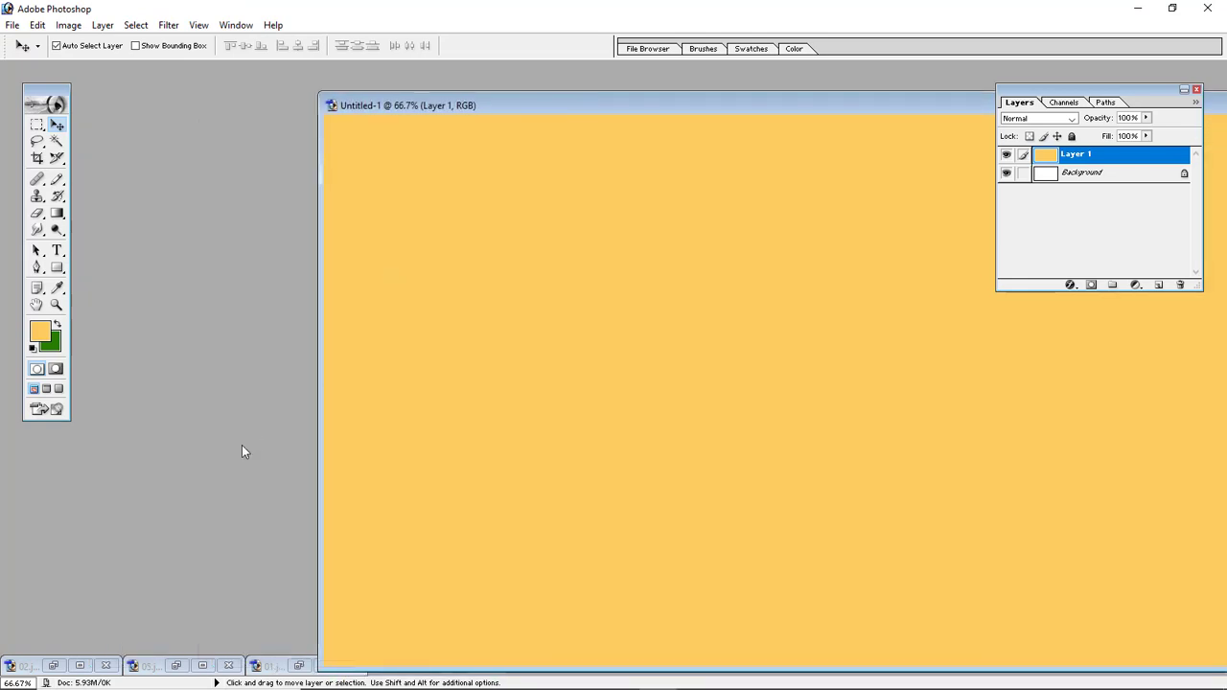
{"action": "left_click", "coordinate": [80, 665]}
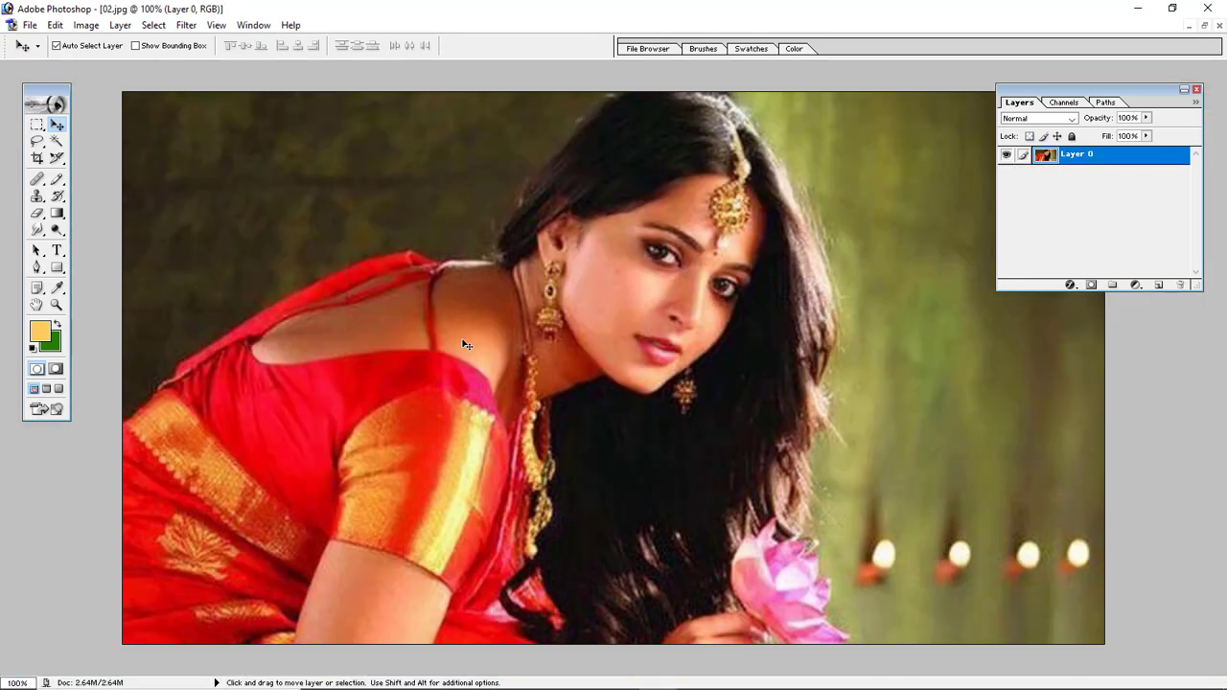
{"action": "left_click", "coordinate": [36, 196]}
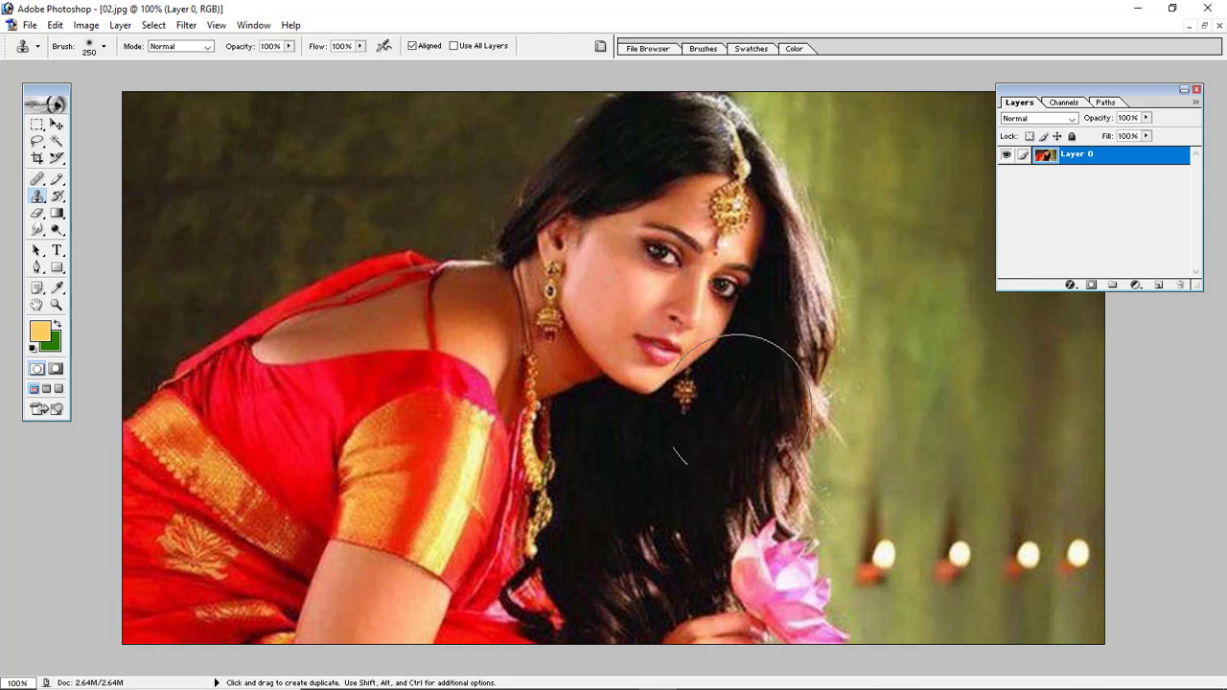
{"action": "left_click", "coordinate": [642, 298], "text": "alt"}
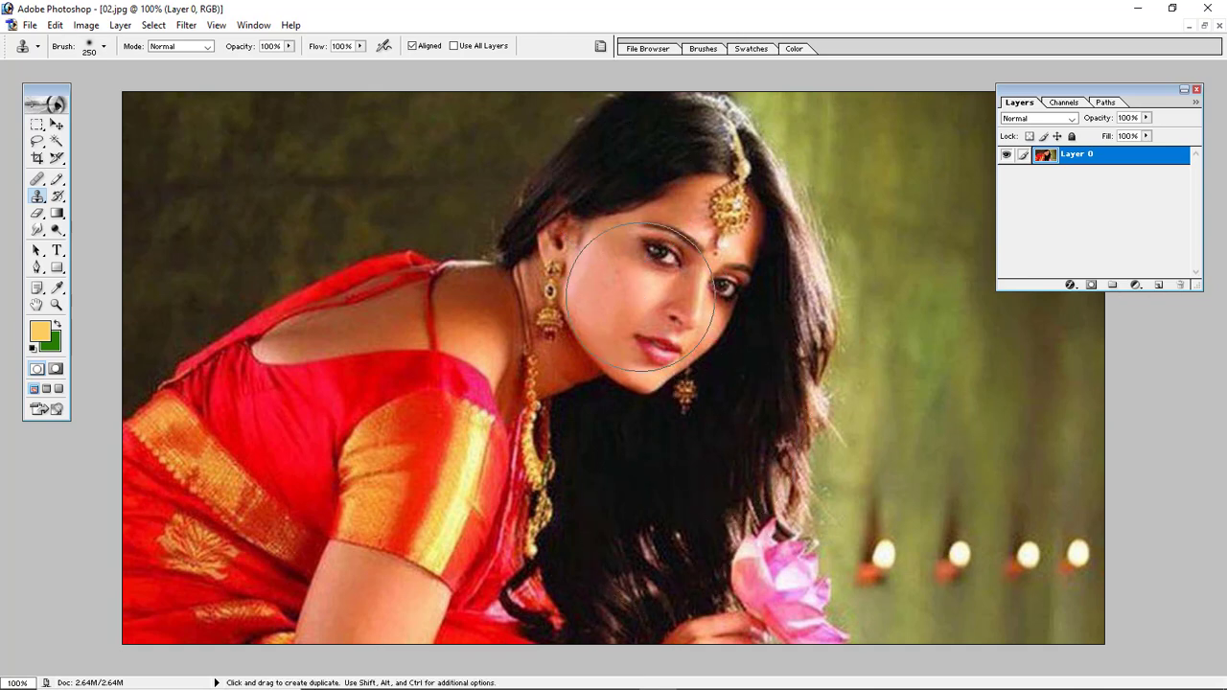
Step: Minimize 02.jpg, maximize Untitled-1 with the Layers palette moved slightly lower, and add a new empty layer above Layer 1
{"action": "left_click", "coordinate": [1190, 26]}
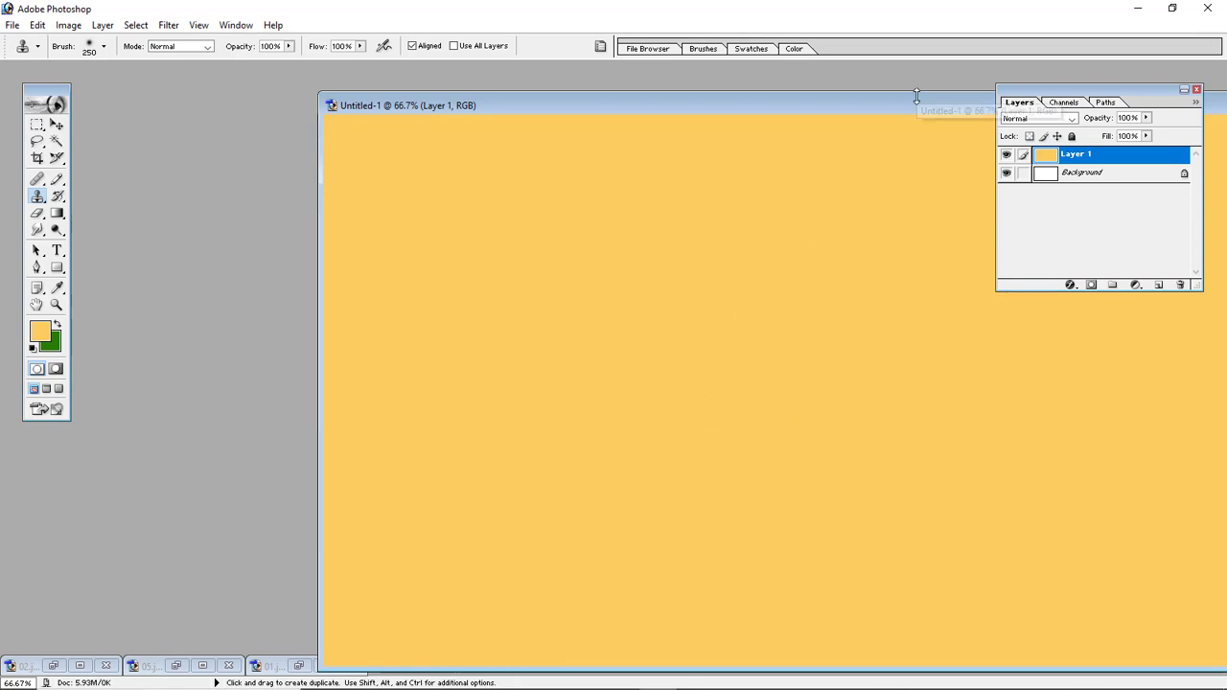
{"action": "left_click_drag", "start_coordinate": [913, 107], "coordinate": [672, 87]}
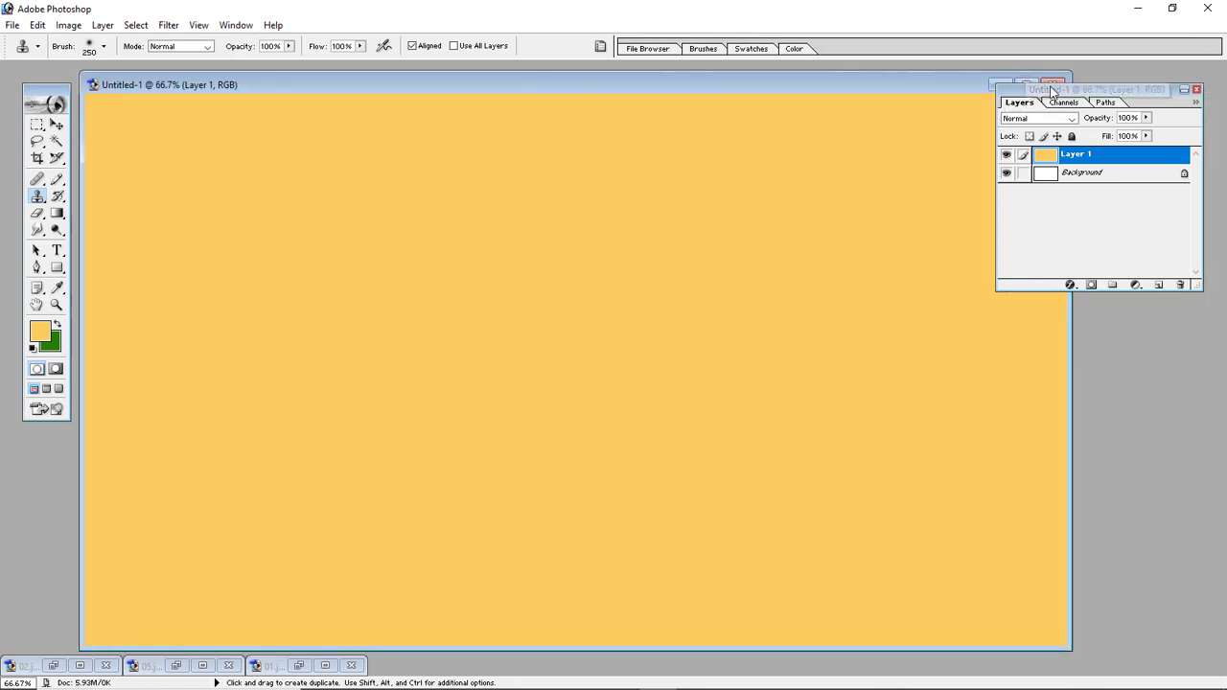
{"action": "left_click_drag", "start_coordinate": [1053, 88], "coordinate": [1061, 134]}
{"action": "left_click", "coordinate": [1026, 85]}
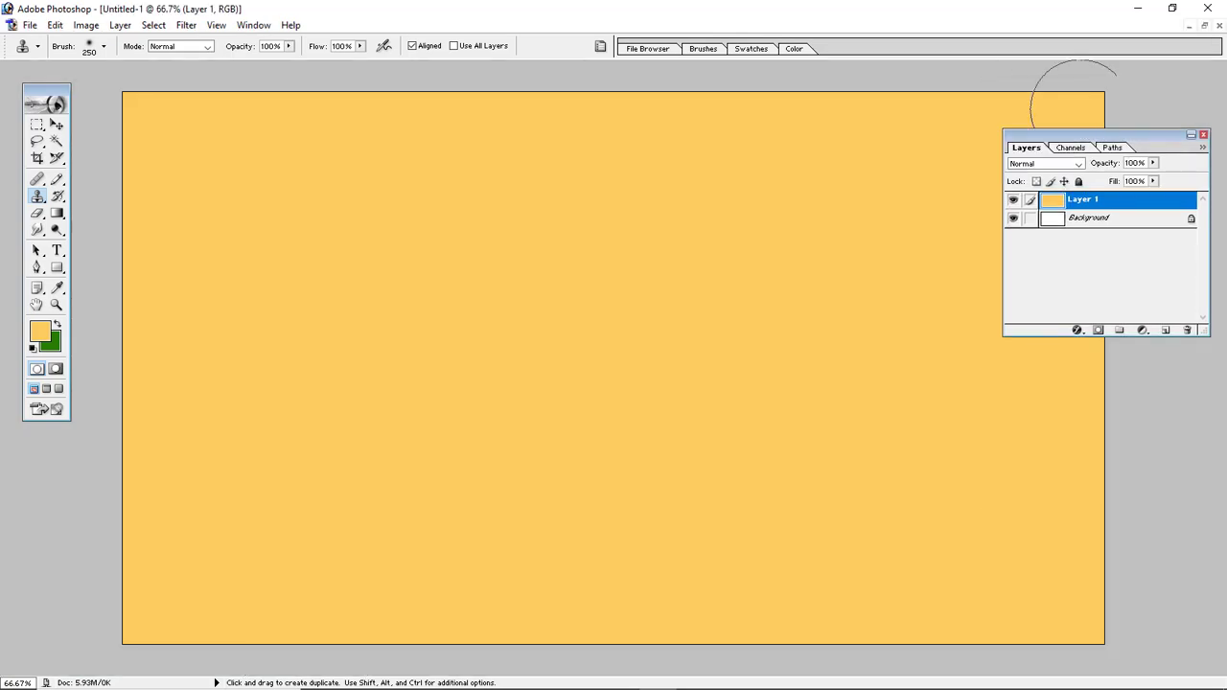
{"action": "left_click", "coordinate": [1166, 330]}
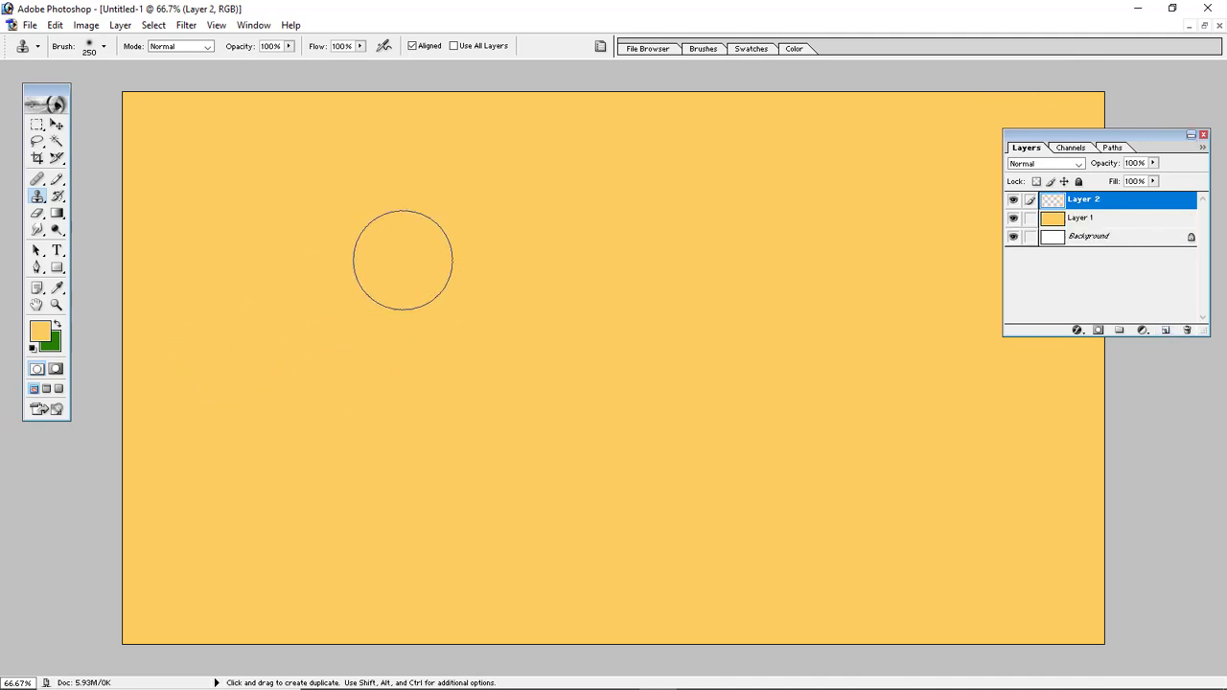
Step: Set the Clone Stamp brush size to 400 and clone the woman's head and shoulder onto the left half of Layer 2
{"action": "key", "text": "bracketright"}
{"action": "key", "text": "bracketright"}
{"action": "key", "text": "bracketright"}
{"action": "key", "text": "bracketright"}
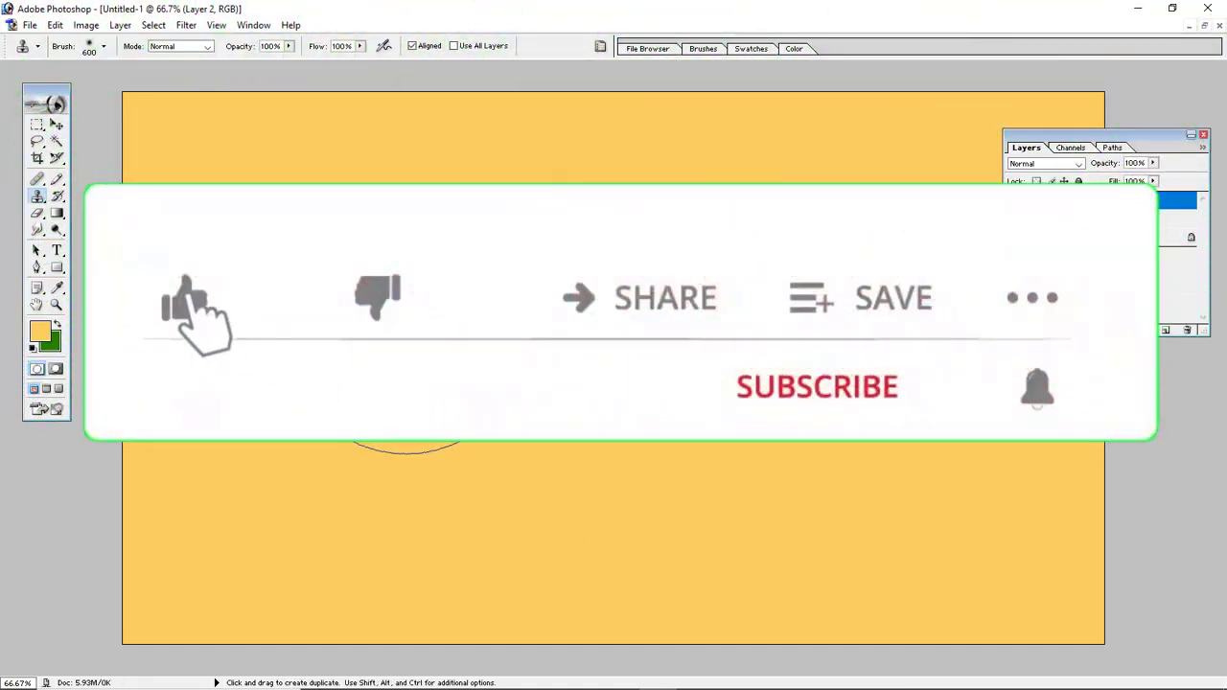
{"action": "key", "text": "bracketleft"}
{"action": "key", "text": "bracketleft"}
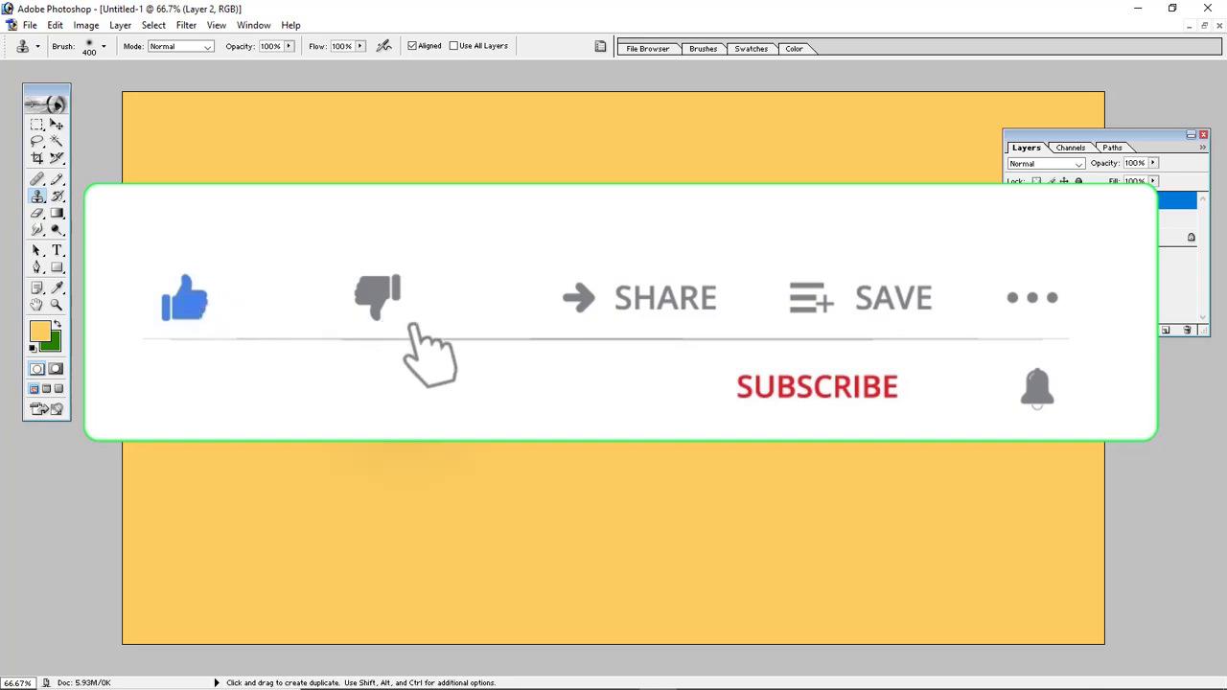
{"action": "mouse_move", "coordinate": [408, 407]}
{"action": "left_mouse_down"}
{"action": "mouse_move", "coordinate": [334, 386]}
{"action": "mouse_move", "coordinate": [248, 431]}
{"action": "mouse_move", "coordinate": [249, 449]}
{"action": "mouse_move", "coordinate": [309, 445]}
{"action": "left_mouse_up"}
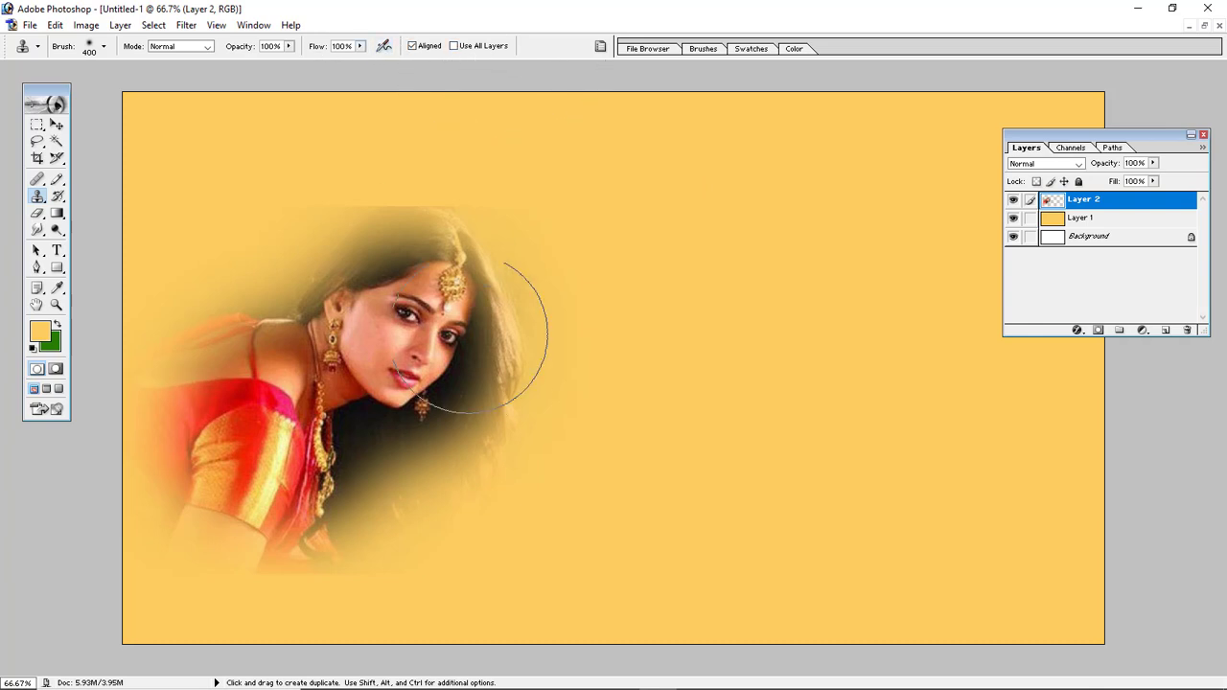
Step: Duplicate the cloned portrait on Layer 2 with the Move tool and place the copy on the canvas's right half
{"action": "left_click", "coordinate": [56, 126]}
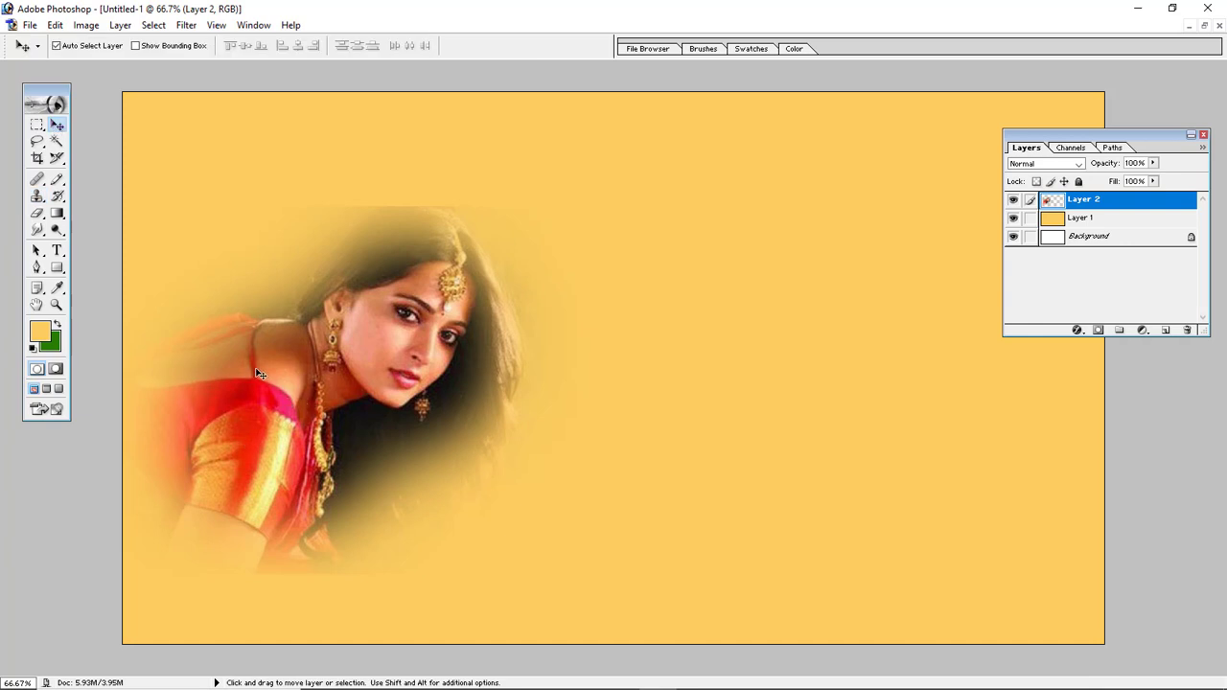
{"action": "key", "text": "alt"}
{"action": "left_click_drag", "start_coordinate": [252, 411], "coordinate": [781, 442]}
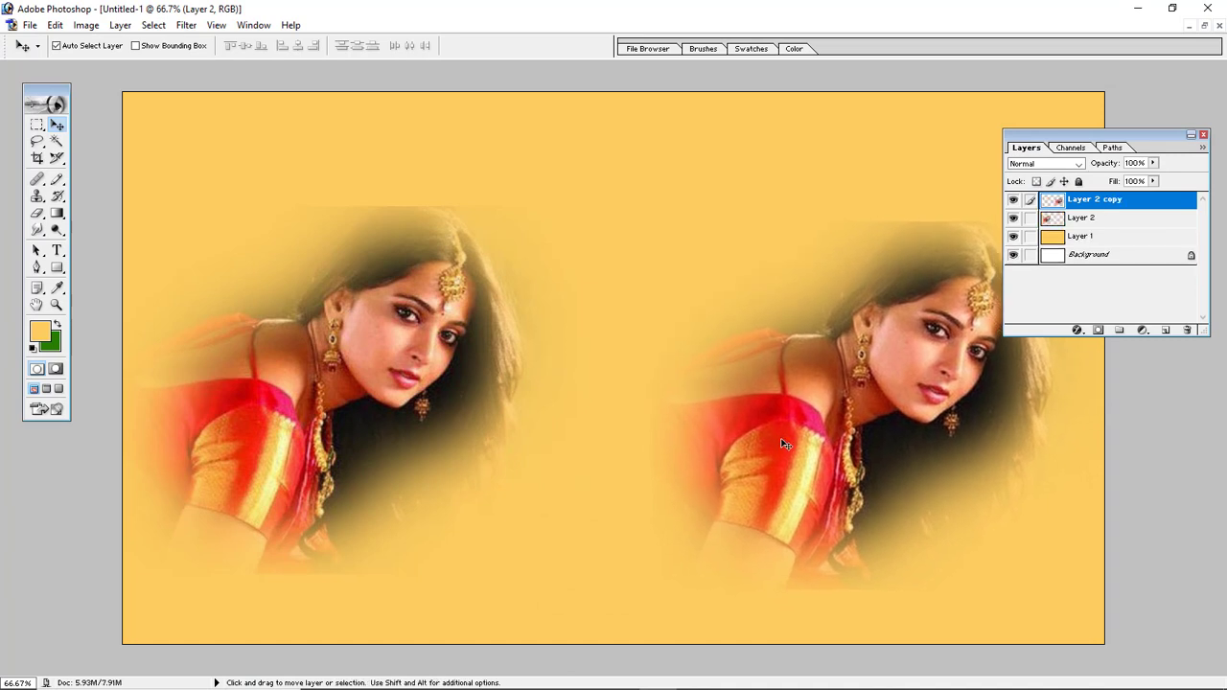
Step: Flip the portrait copy horizontally with Free Transform and move it down to the canvas's bottom edge
{"action": "key", "text": "ctrl+t"}
{"action": "right_click", "coordinate": [787, 427]}
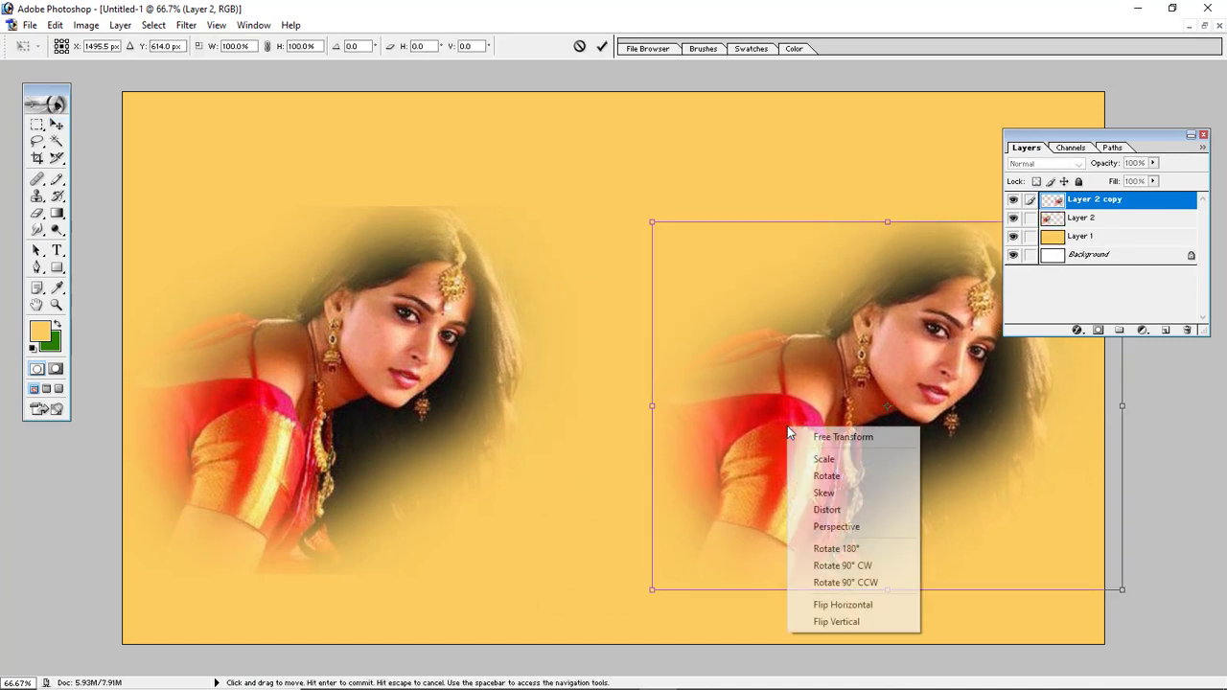
{"action": "left_click", "coordinate": [832, 604]}
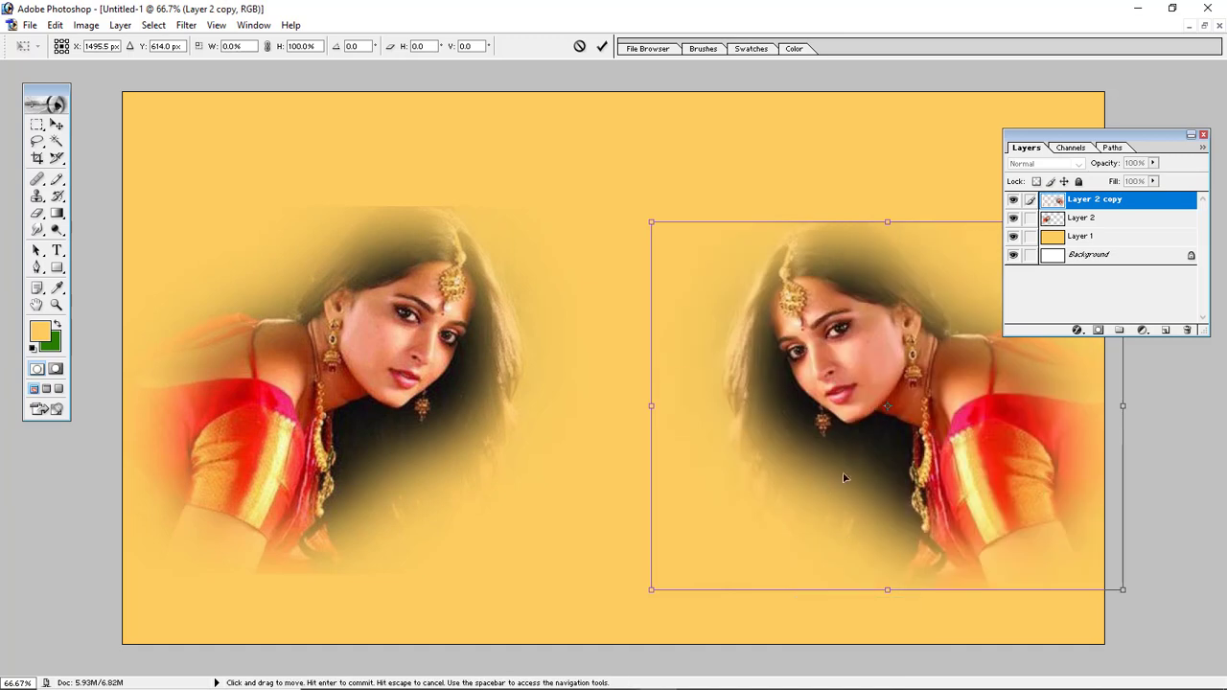
{"action": "left_click_drag", "start_coordinate": [991, 478], "coordinate": [983, 530]}
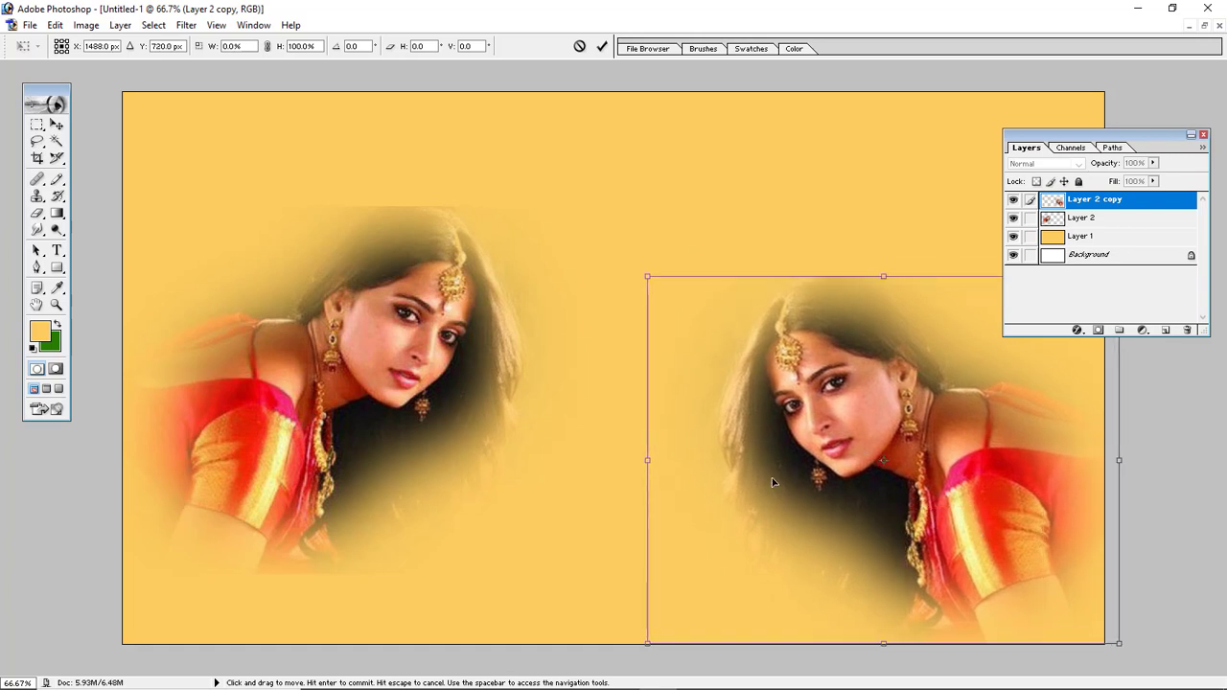
{"action": "key", "text": "Return"}
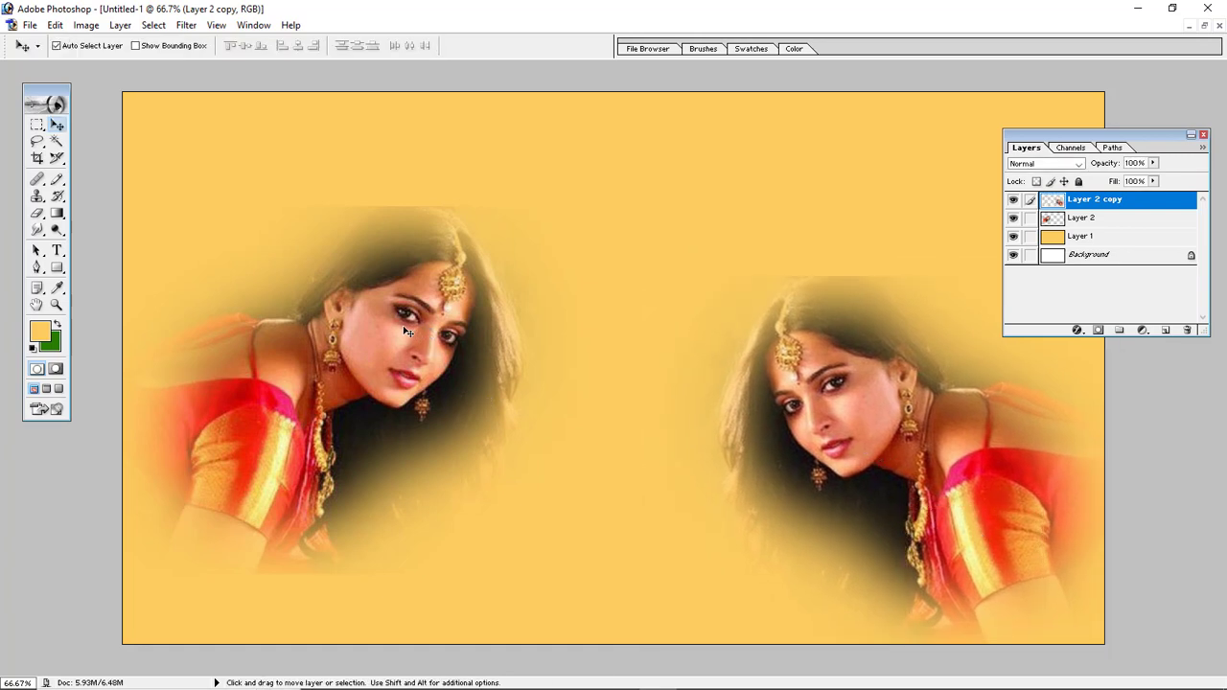
Step: Move the Layer 2 portrait to the lower left corner, nudge the mirrored copy toward the lower right corner, and restore the document window
{"action": "left_click_drag", "start_coordinate": [396, 336], "coordinate": [361, 421]}
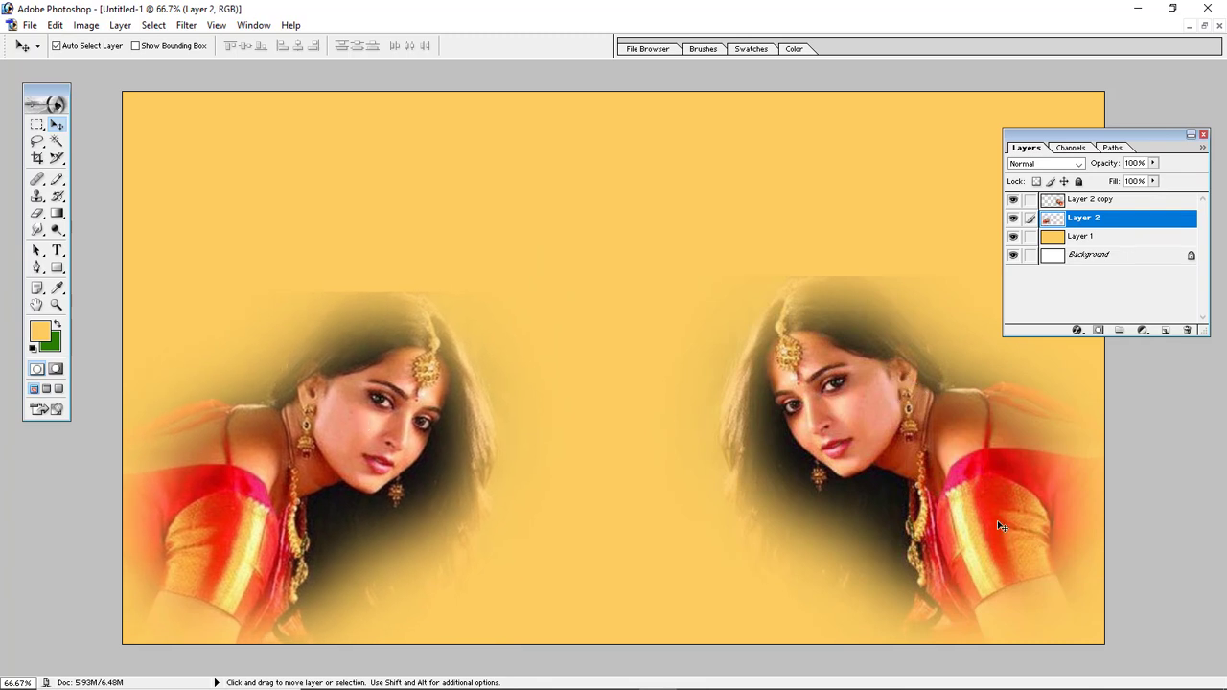
{"action": "mouse_move", "coordinate": [1008, 530]}
{"action": "left_mouse_down"}
{"action": "mouse_move", "coordinate": [756, 531]}
{"action": "mouse_move", "coordinate": [1012, 536]}
{"action": "left_mouse_up"}
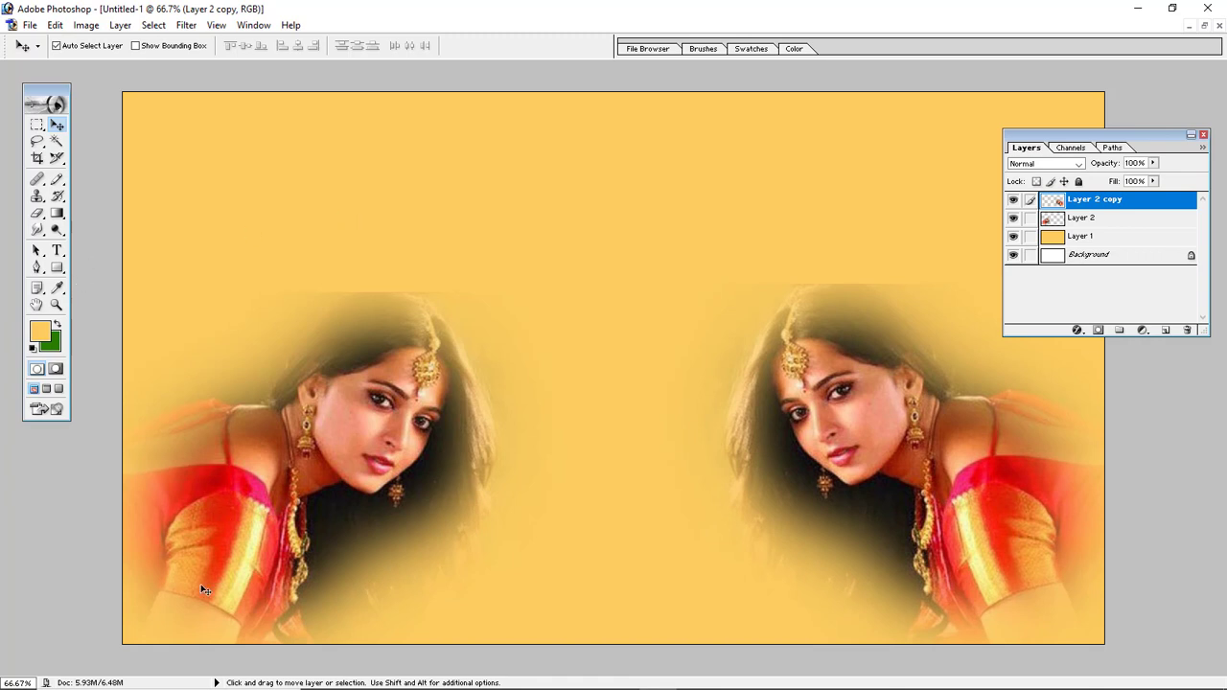
{"action": "left_click", "coordinate": [1205, 27]}
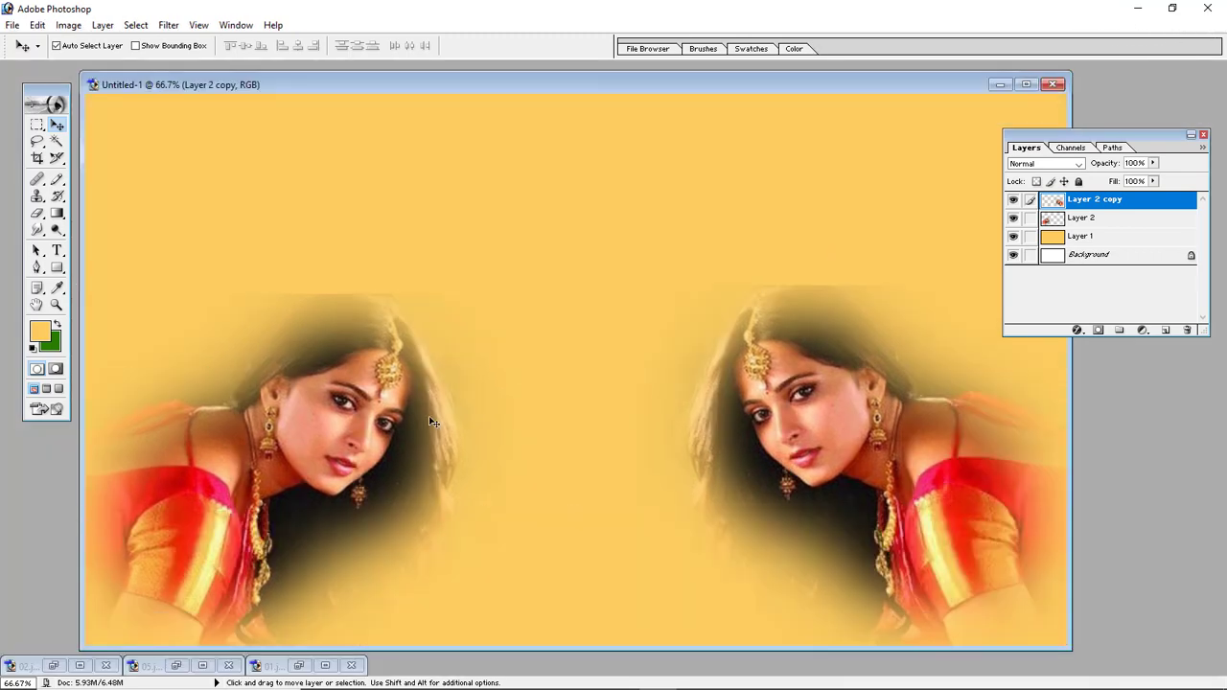
Step: Sample the woman's forehead in 05.jpg as the Clone Stamp source
{"action": "left_click_drag", "start_coordinate": [435, 94], "coordinate": [555, 93]}
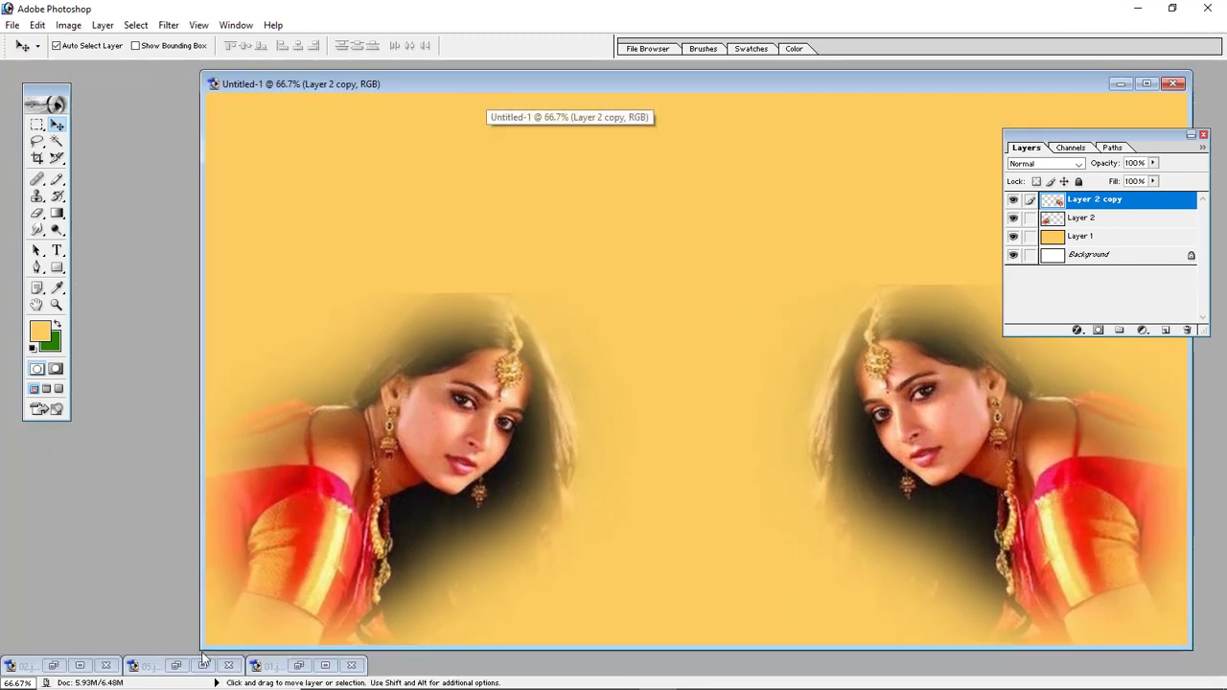
{"action": "left_click", "coordinate": [202, 665]}
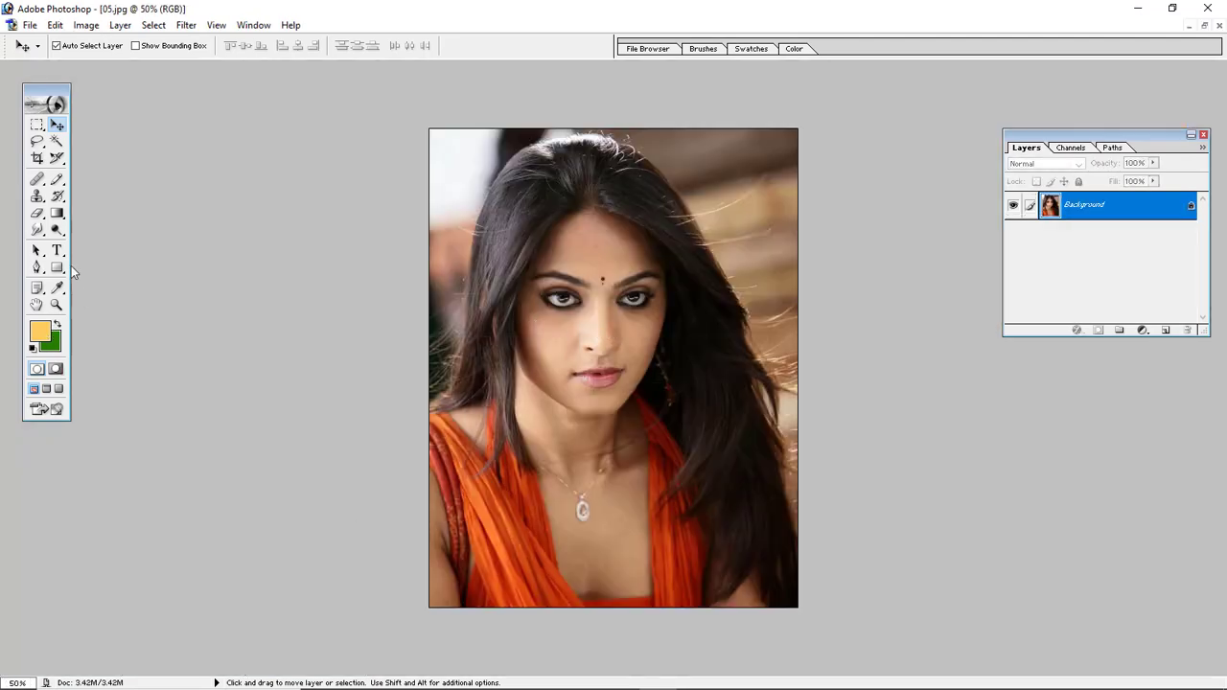
{"action": "left_click", "coordinate": [36, 198]}
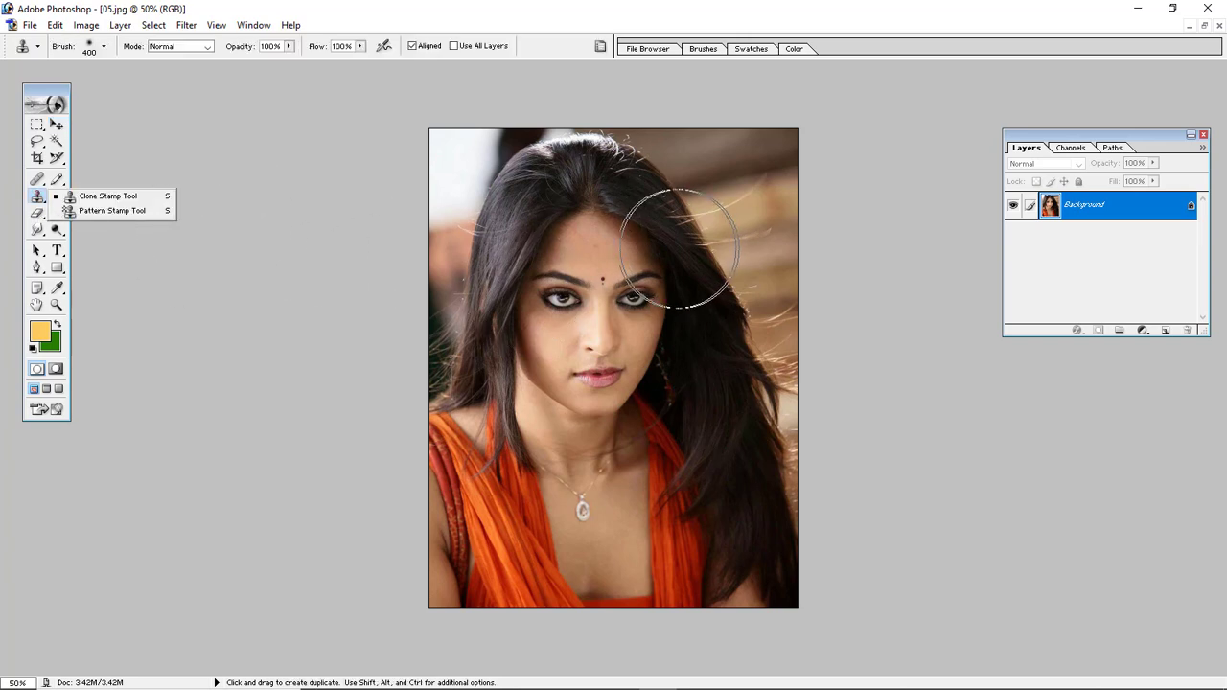
{"action": "left_click", "coordinate": [586, 269], "text": "alt"}
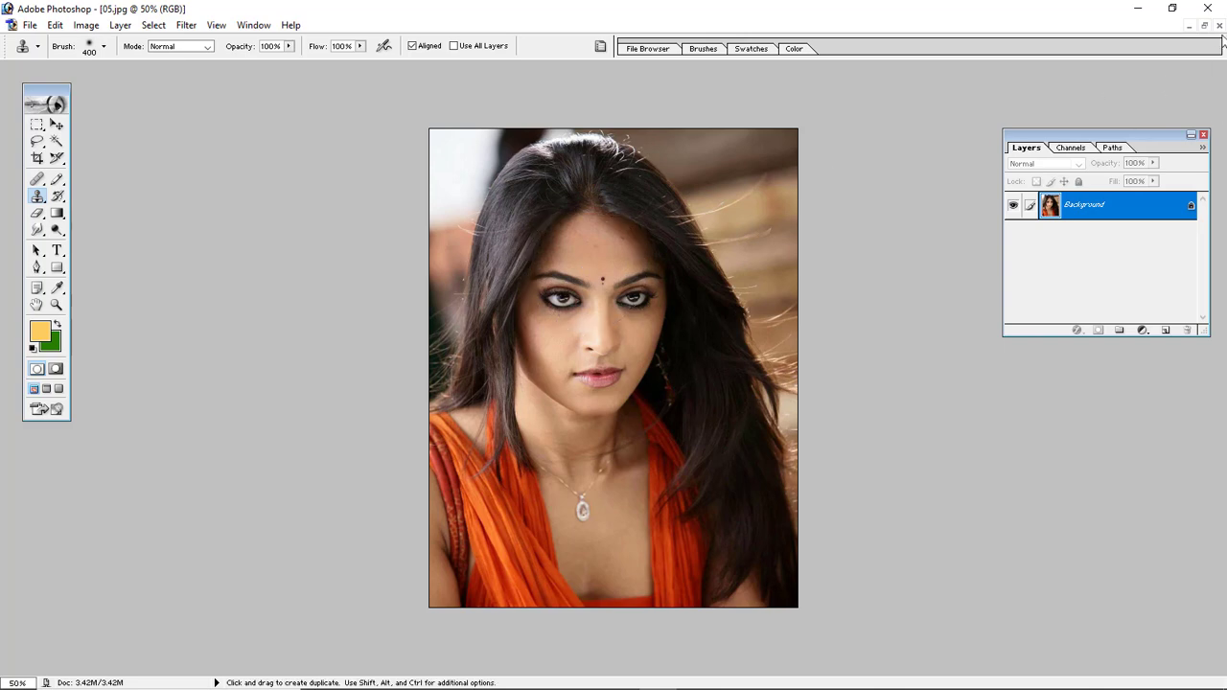
Step: Clone the sampled portrait onto a new layer in Untitled-1 and center it between the two mirrored portraits
{"action": "left_click", "coordinate": [1191, 27]}
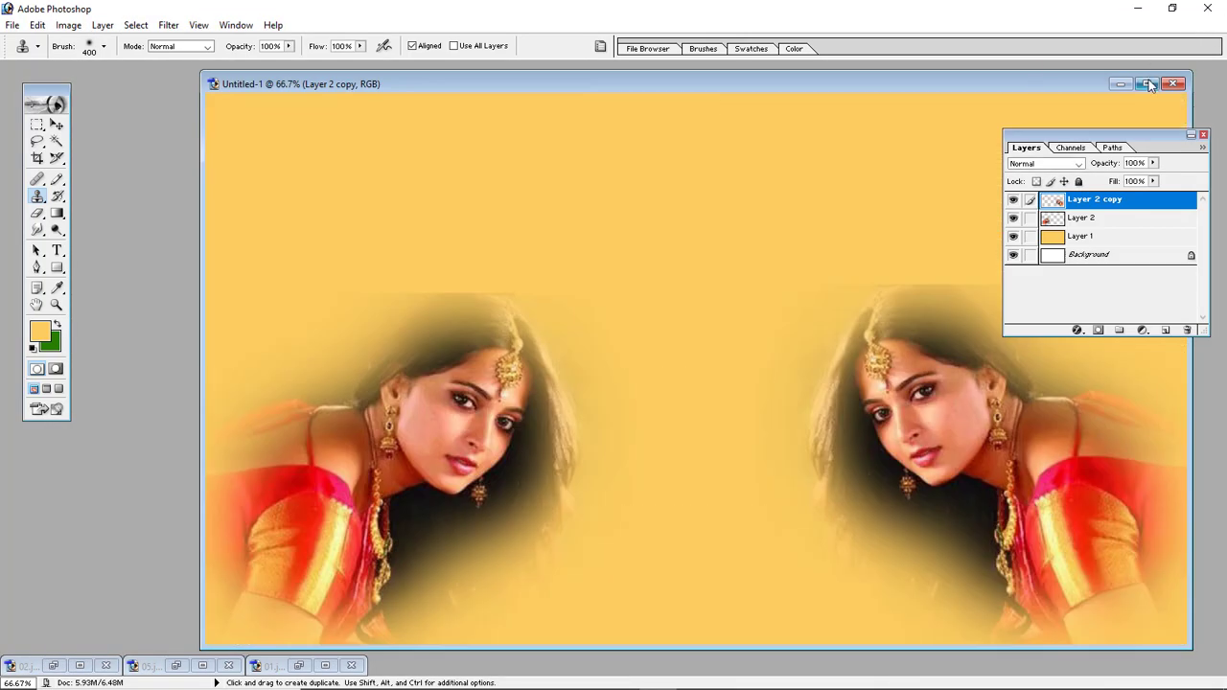
{"action": "left_click", "coordinate": [1149, 85]}
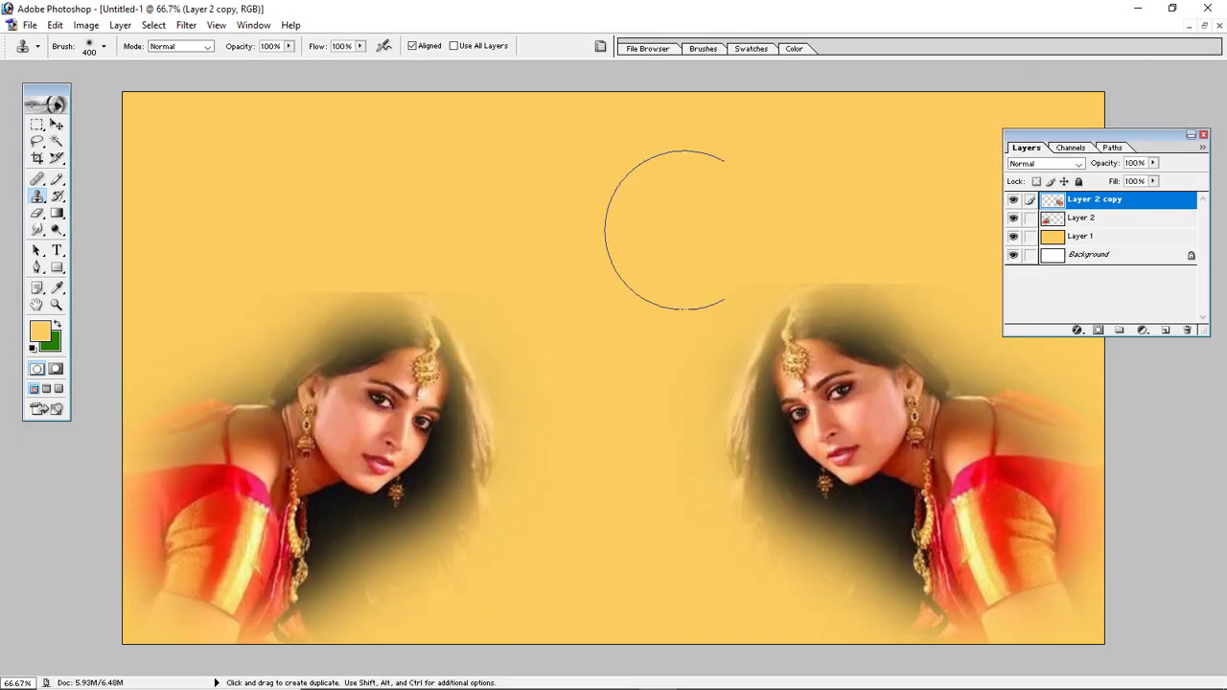
{"action": "left_click", "coordinate": [1165, 330]}
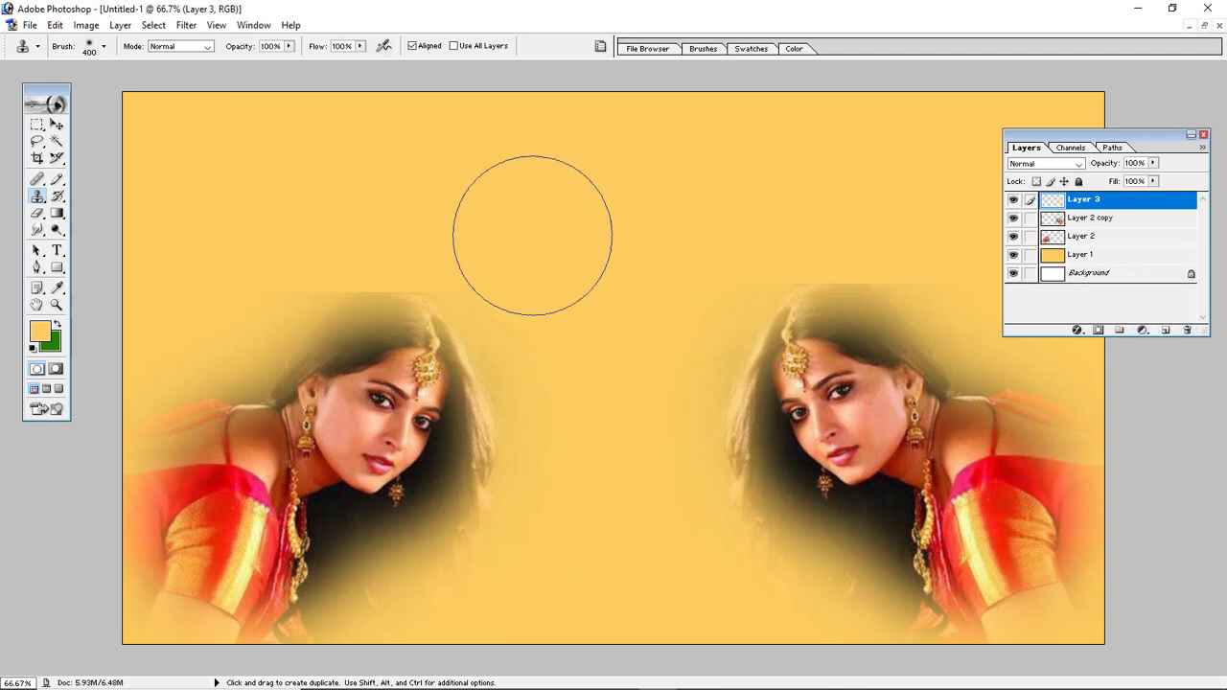
{"action": "mouse_move", "coordinate": [578, 211]}
{"action": "left_mouse_down"}
{"action": "mouse_move", "coordinate": [567, 298]}
{"action": "mouse_move", "coordinate": [584, 335]}
{"action": "mouse_move", "coordinate": [619, 348]}
{"action": "mouse_move", "coordinate": [661, 287]}
{"action": "mouse_move", "coordinate": [623, 211]}
{"action": "mouse_move", "coordinate": [589, 192]}
{"action": "mouse_move", "coordinate": [541, 350]}
{"action": "mouse_move", "coordinate": [575, 391]}
{"action": "mouse_move", "coordinate": [575, 508]}
{"action": "mouse_move", "coordinate": [613, 526]}
{"action": "mouse_move", "coordinate": [562, 598]}
{"action": "mouse_move", "coordinate": [607, 588]}
{"action": "mouse_move", "coordinate": [630, 559]}
{"action": "mouse_move", "coordinate": [608, 491]}
{"action": "left_mouse_up"}
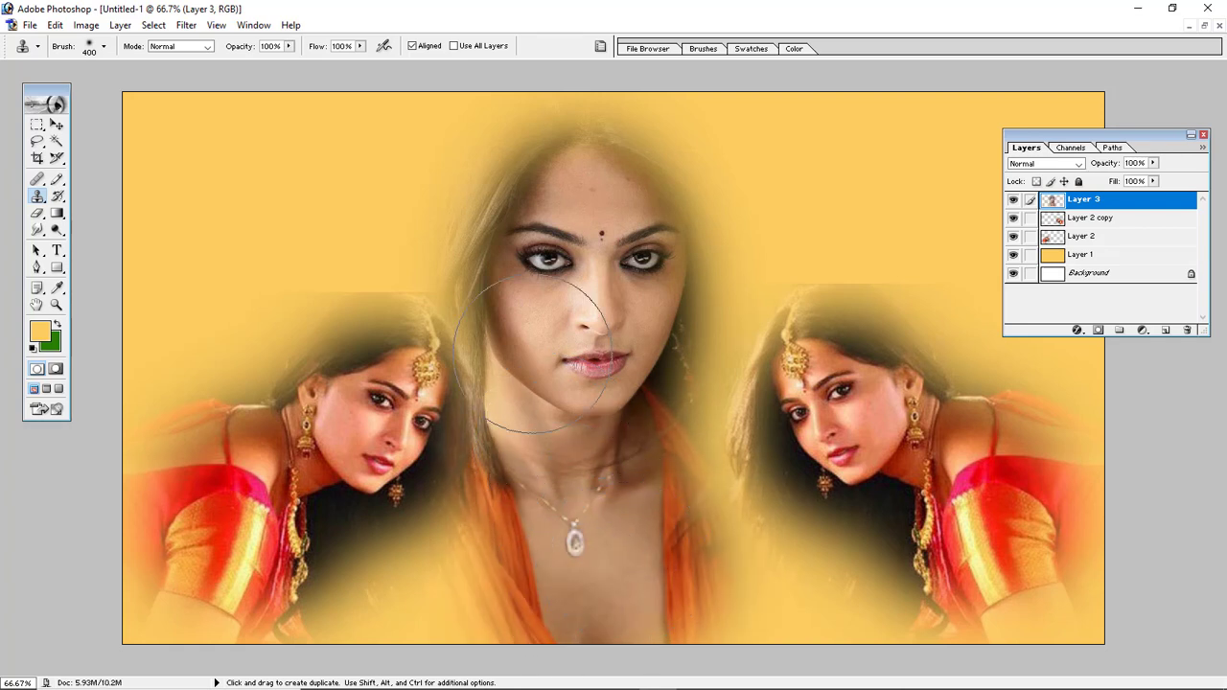
{"action": "left_click", "coordinate": [56, 131]}
{"action": "left_click_drag", "start_coordinate": [559, 336], "coordinate": [587, 335]}
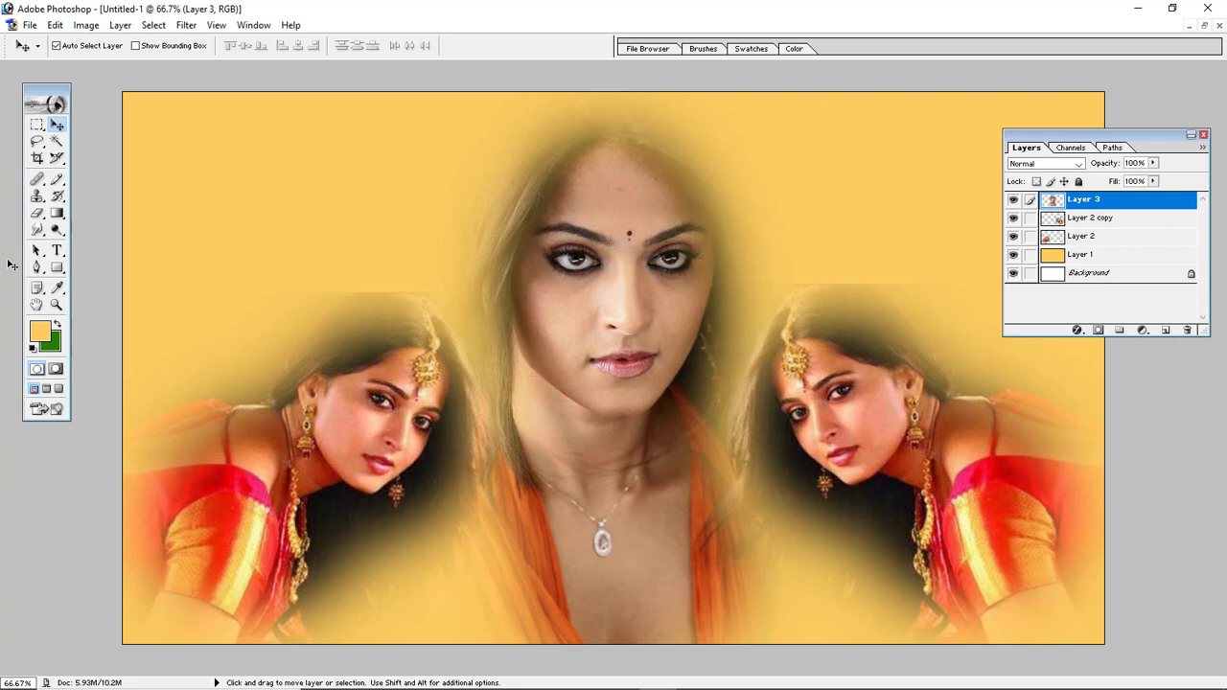
Step: Switch from the Clone Stamp tool to the Pattern Stamp tool
{"action": "left_click", "coordinate": [37, 195]}
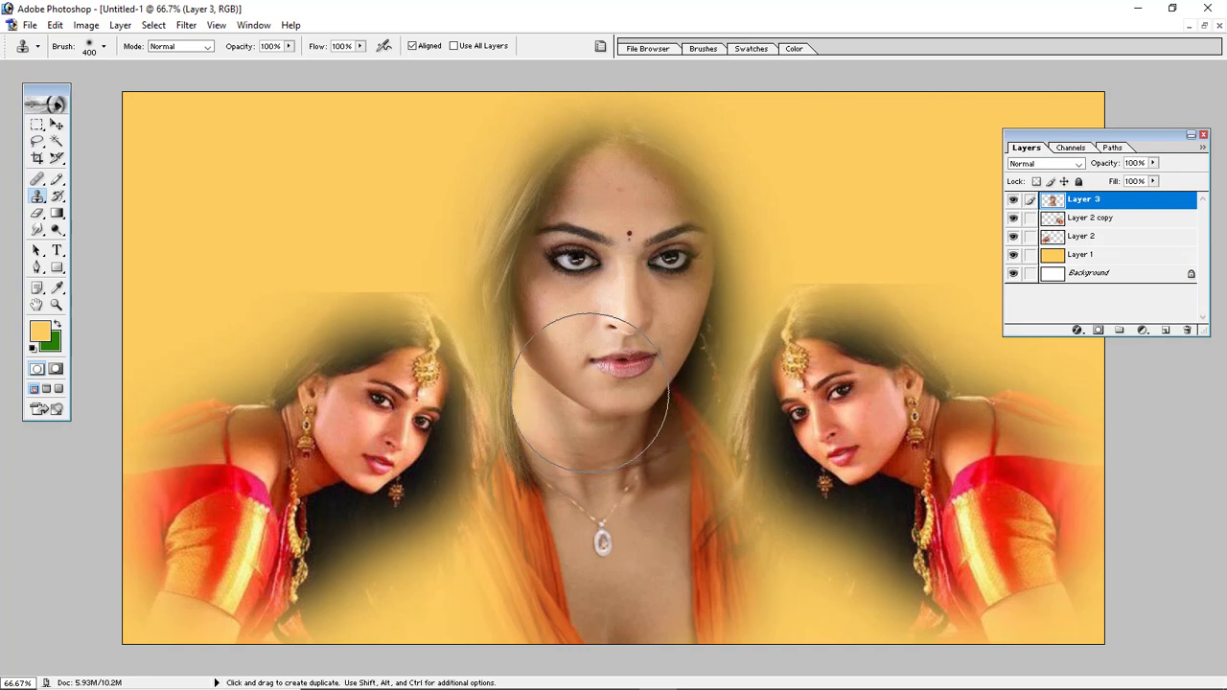
{"action": "left_click", "coordinate": [38, 199]}
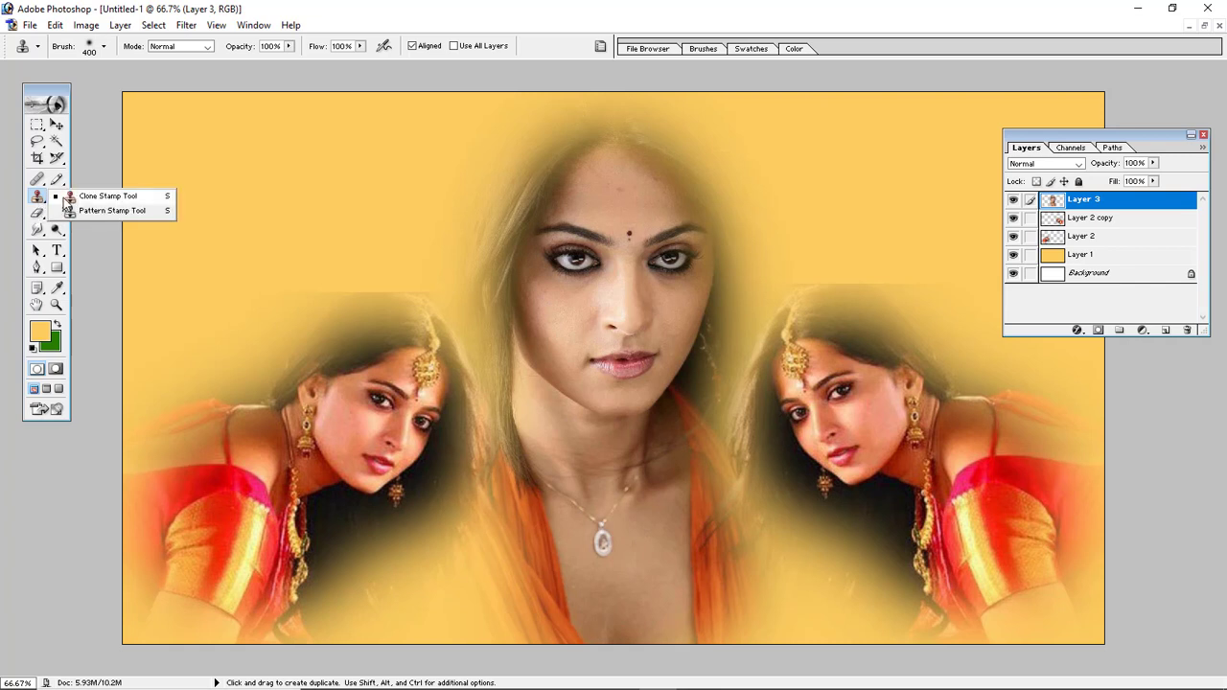
{"action": "left_click", "coordinate": [110, 200]}
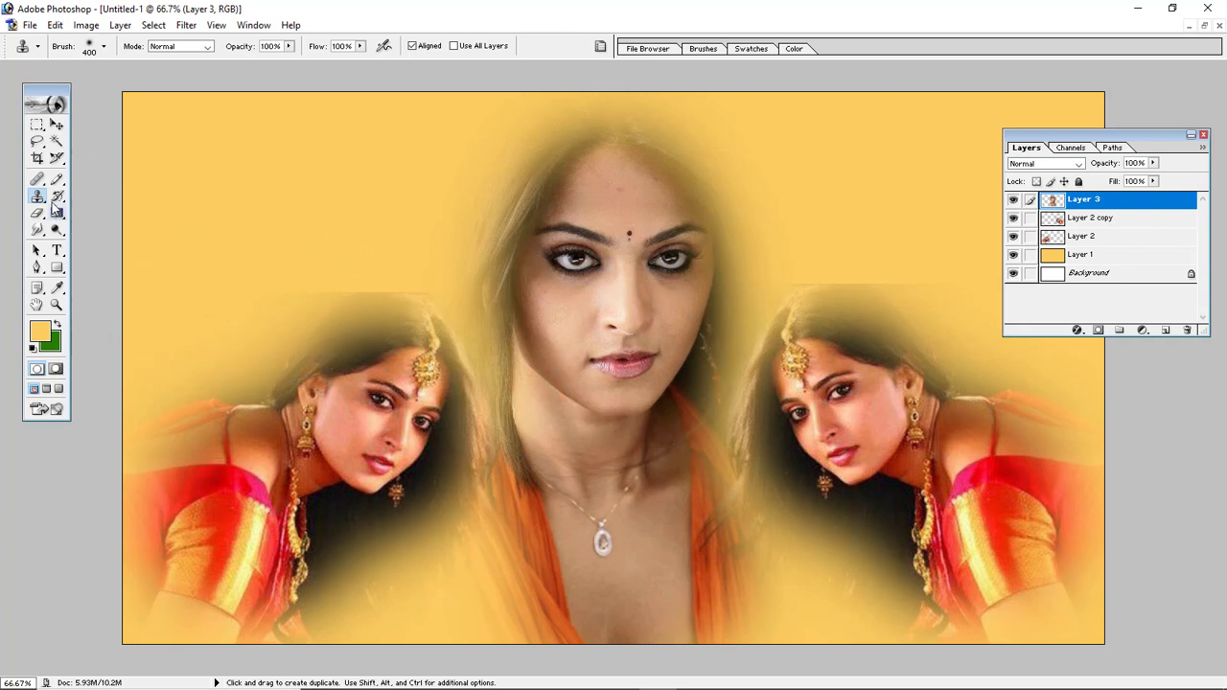
{"action": "left_click_drag", "start_coordinate": [45, 199], "coordinate": [75, 208]}
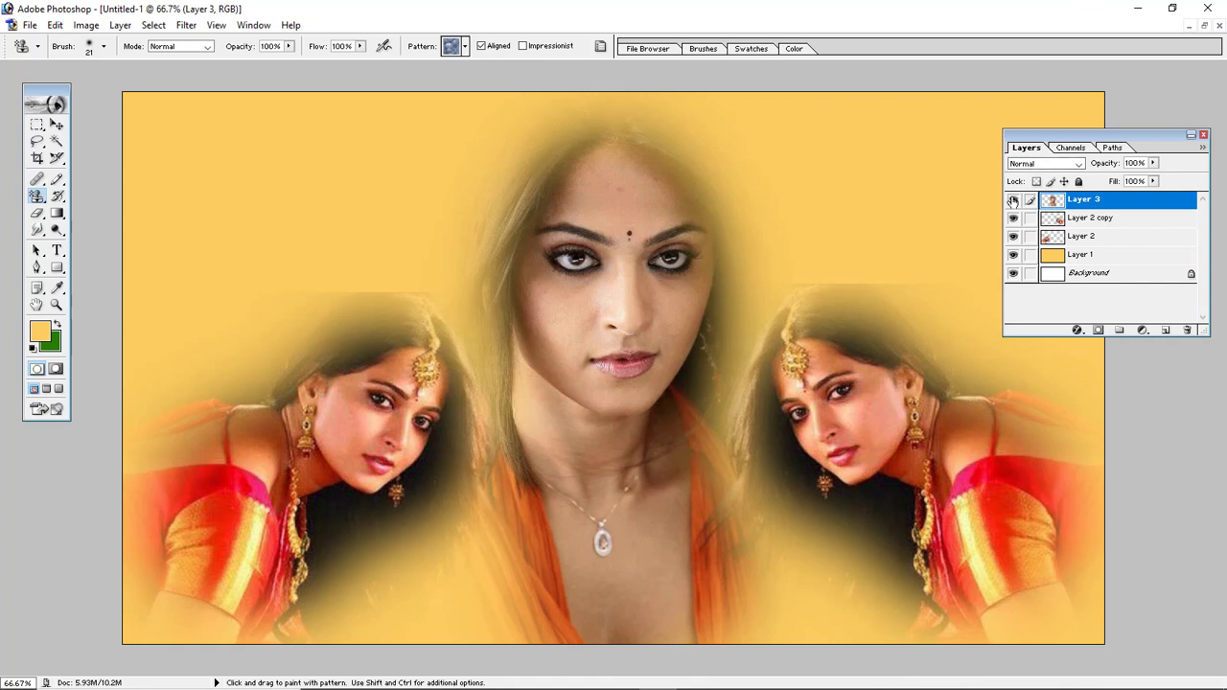
Step: Hide every layer above Background and add a new empty layer for the Pattern Stamp tool
{"action": "left_click_drag", "start_coordinate": [1014, 199], "coordinate": [1013, 275]}
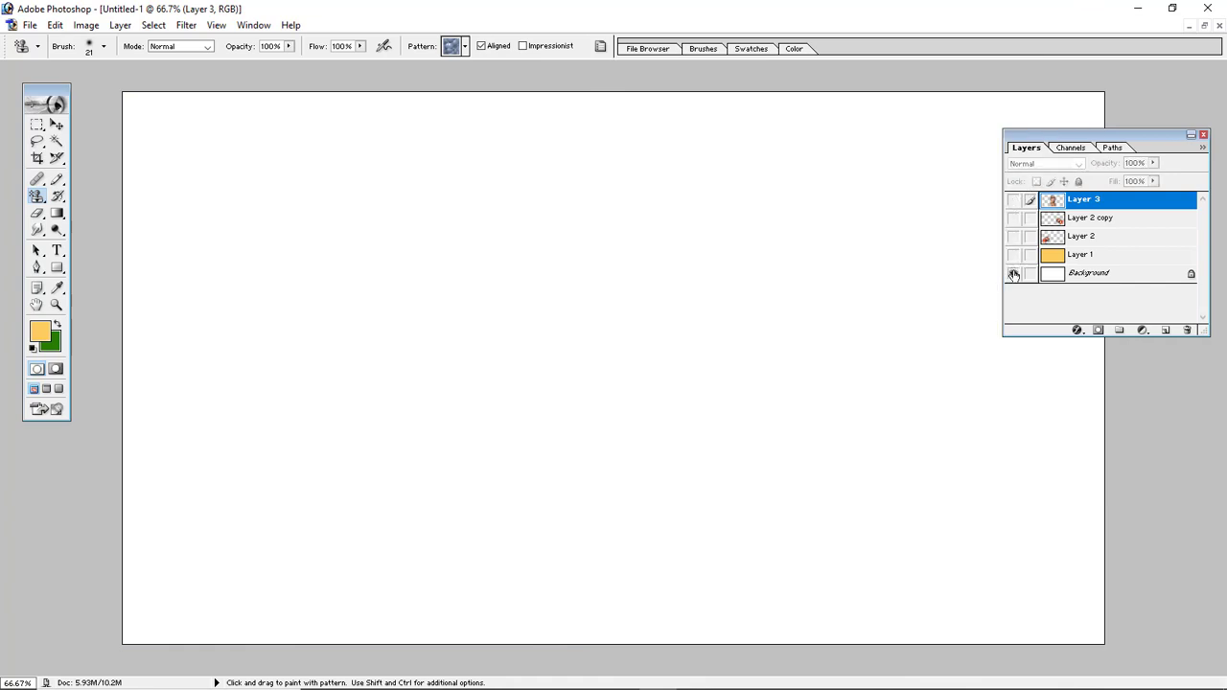
{"action": "left_click", "coordinate": [1165, 330]}
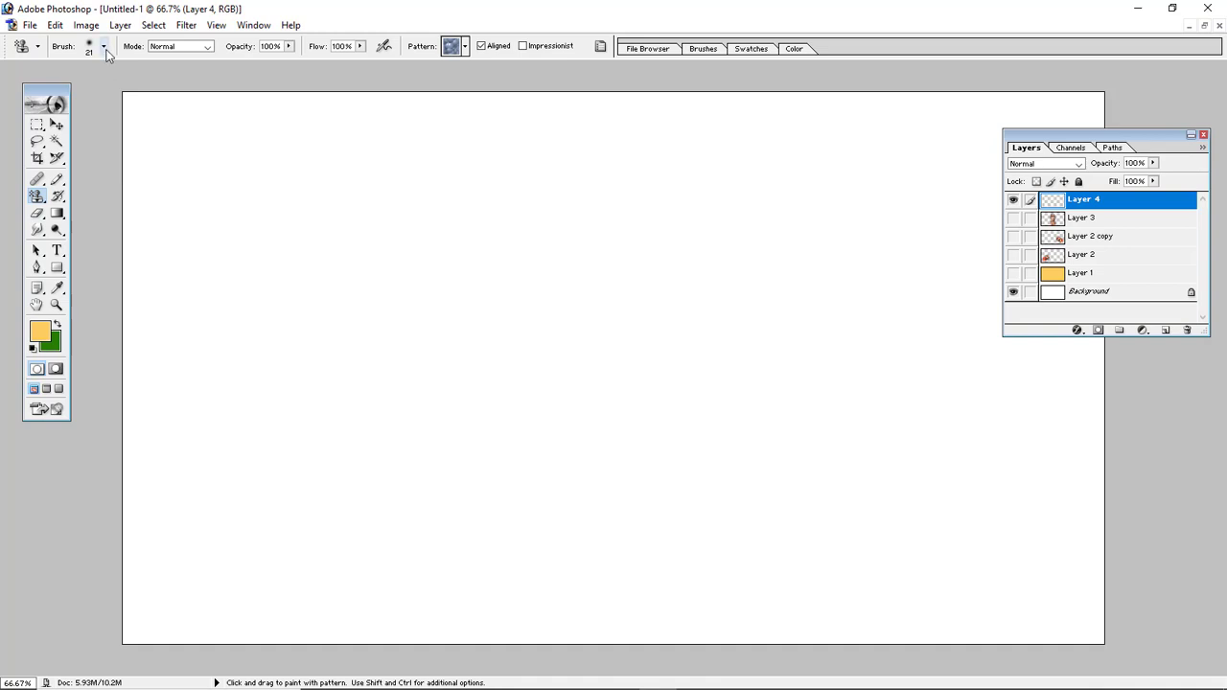
{"action": "left_click", "coordinate": [40, 199]}
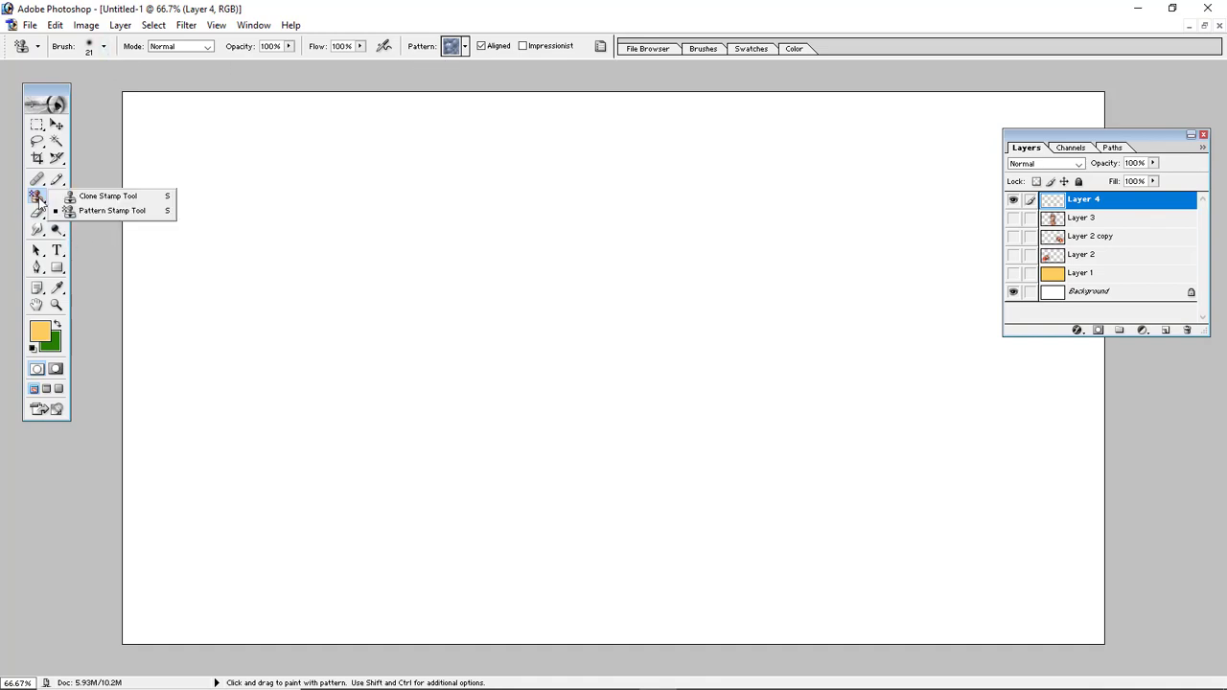
{"action": "left_click", "coordinate": [106, 208]}
Step: Load another preset pattern set for the Pattern Stamp and choose its dark purple-blue pattern
{"action": "left_click", "coordinate": [465, 46]}
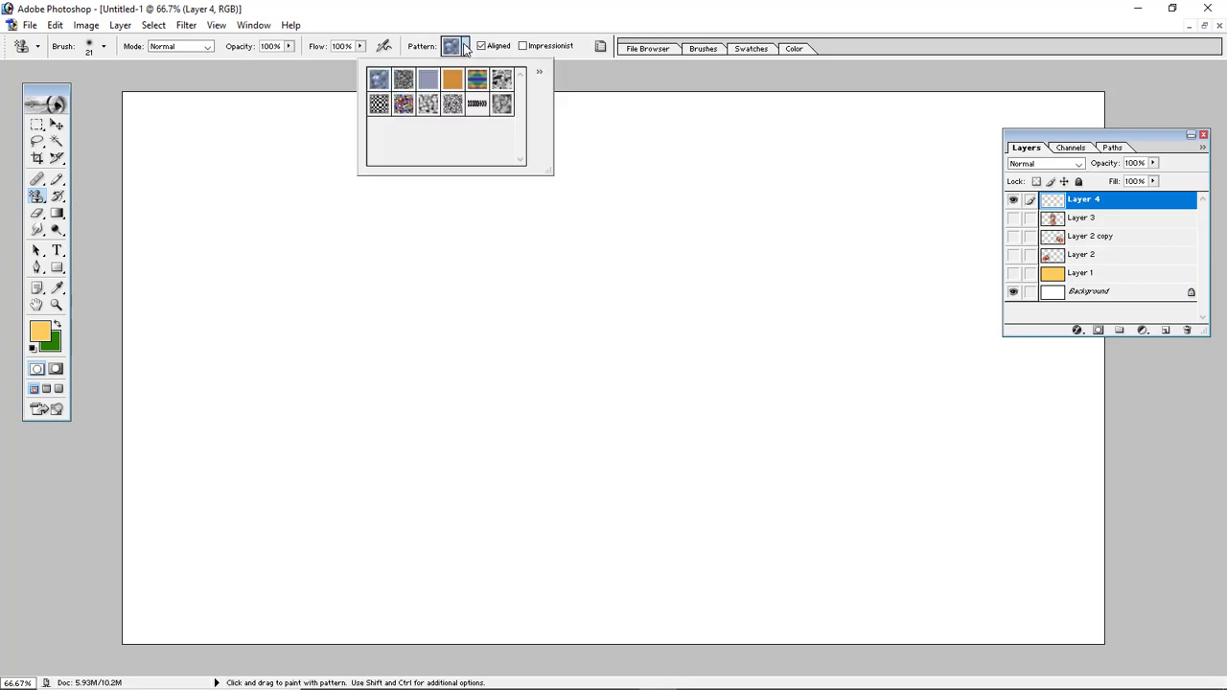
{"action": "left_click", "coordinate": [542, 77]}
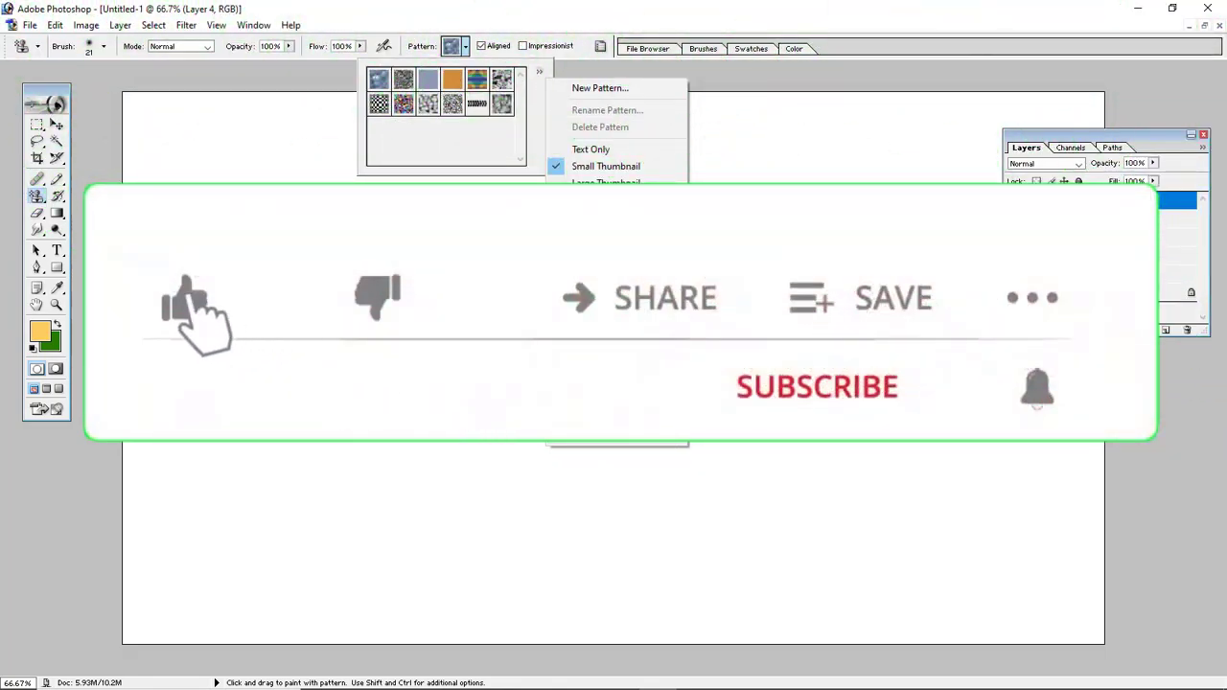
{"action": "left_click", "coordinate": [597, 385]}
{"action": "left_click", "coordinate": [549, 353]}
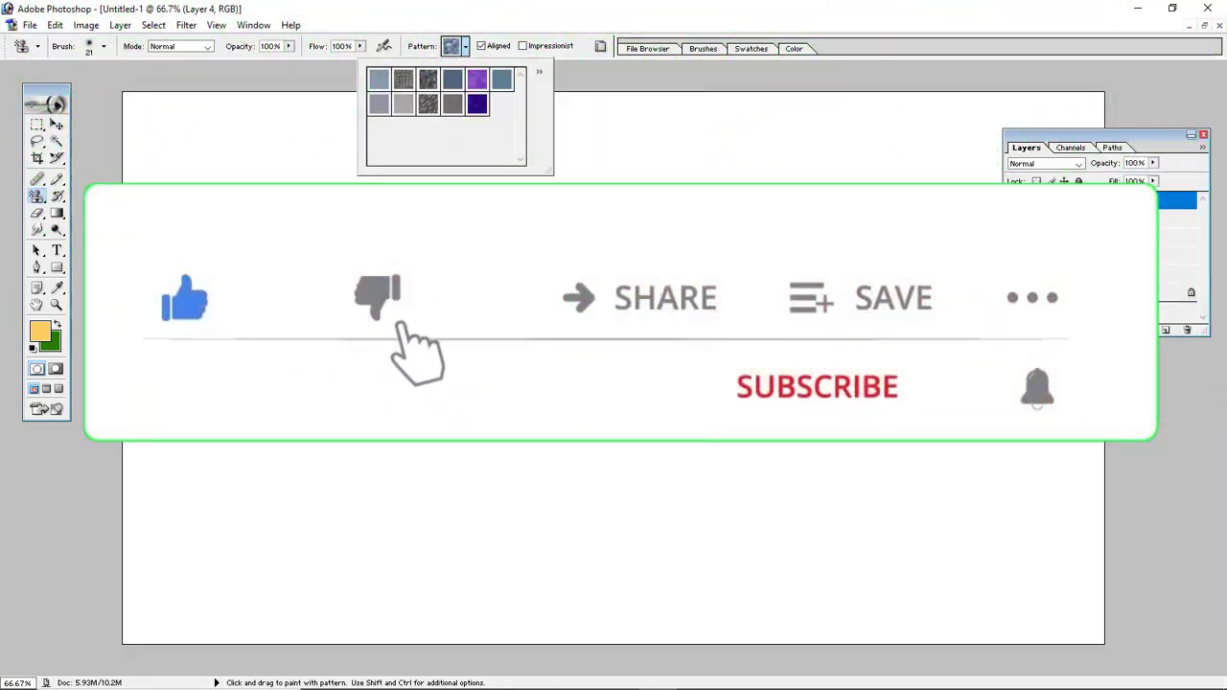
{"action": "left_click", "coordinate": [478, 107]}
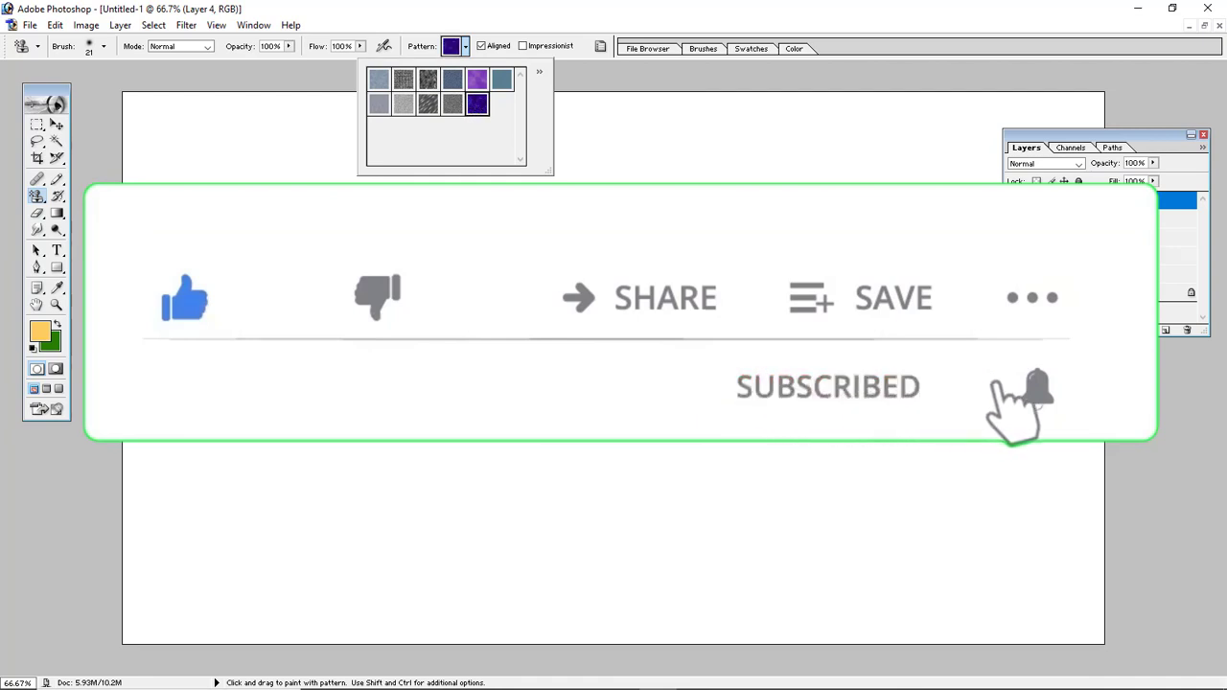
Step: Enlarge the Pattern Stamp brush to 500 and paint the purple-blue pattern over the whole canvas on Layer 4
{"action": "key", "text": "Escape"}
{"action": "key", "text": "bracketright"}
{"action": "key", "text": "bracketright"}
{"action": "key", "text": "bracketright"}
{"action": "key", "text": "bracketright"}
{"action": "key", "text": "bracketright"}
{"action": "key", "text": "bracketright"}
{"action": "key", "text": "bracketright"}
{"action": "key", "text": "bracketright"}
{"action": "key", "text": "bracketright"}
{"action": "key", "text": "bracketright"}
{"action": "key", "text": "bracketright"}
{"action": "key", "text": "bracketright"}
{"action": "key", "text": "bracketright"}
{"action": "key", "text": "bracketright"}
{"action": "key", "text": "bracketright"}
{"action": "key", "text": "bracketright"}
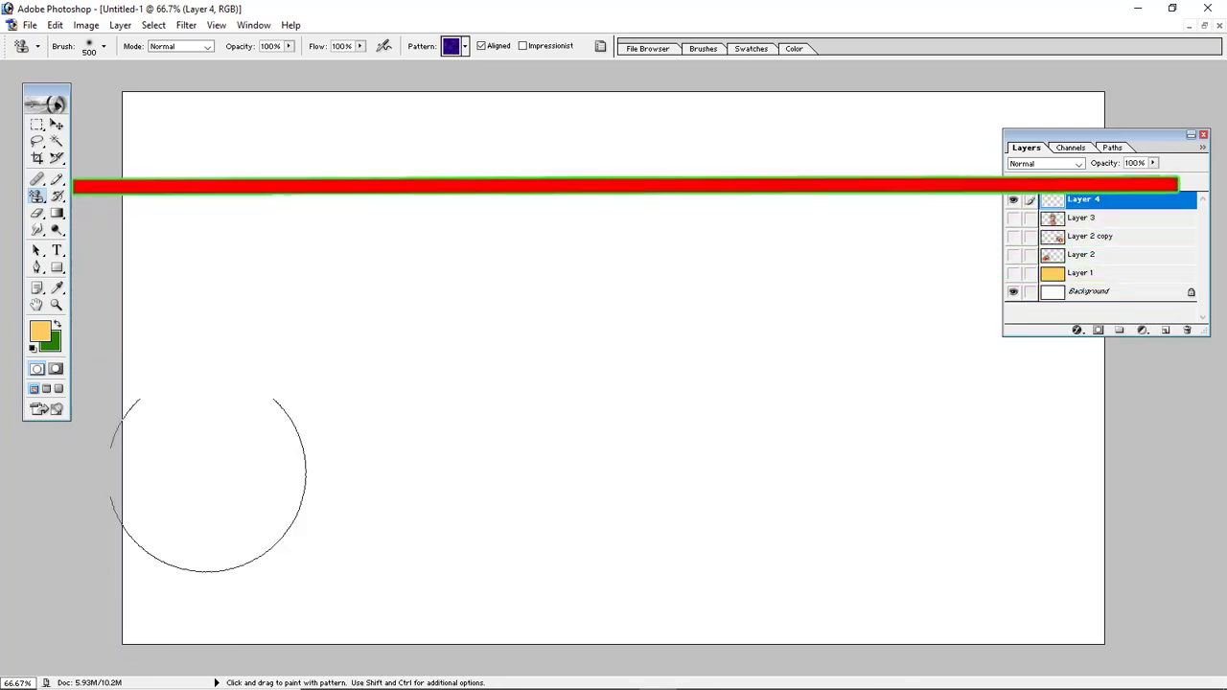
{"action": "left_click_drag", "start_coordinate": [170, 153], "coordinate": [1064, 153]}
{"action": "mouse_move", "coordinate": [997, 268]}
{"action": "left_mouse_down"}
{"action": "mouse_move", "coordinate": [358, 233]}
{"action": "mouse_move", "coordinate": [219, 198]}
{"action": "mouse_move", "coordinate": [150, 425]}
{"action": "mouse_move", "coordinate": [153, 578]}
{"action": "mouse_move", "coordinate": [328, 451]}
{"action": "mouse_move", "coordinate": [402, 431]}
{"action": "mouse_move", "coordinate": [594, 451]}
{"action": "mouse_move", "coordinate": [792, 323]}
{"action": "mouse_move", "coordinate": [972, 260]}
{"action": "mouse_move", "coordinate": [1074, 537]}
{"action": "mouse_move", "coordinate": [991, 608]}
{"action": "mouse_move", "coordinate": [614, 661]}
{"action": "mouse_move", "coordinate": [384, 661]}
{"action": "mouse_move", "coordinate": [844, 661]}
{"action": "left_mouse_up"}
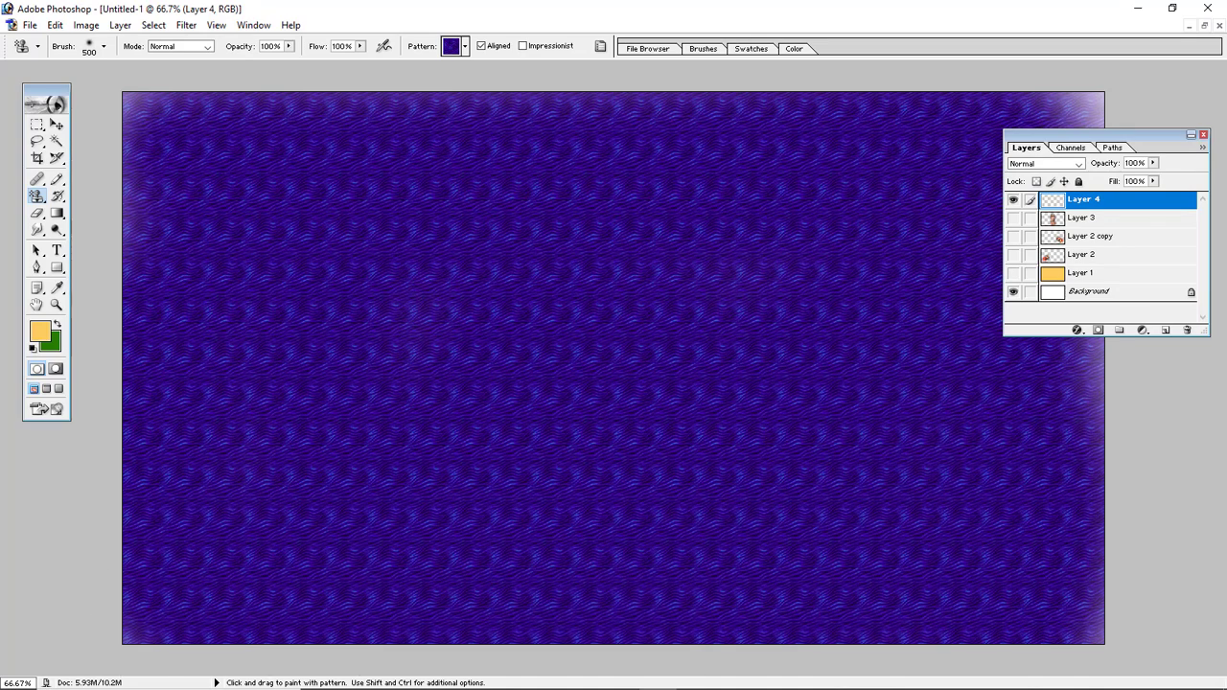
{"action": "mouse_move", "coordinate": [319, 207]}
{"action": "left_mouse_down"}
{"action": "mouse_move", "coordinate": [219, 110]}
{"action": "mouse_move", "coordinate": [589, 137]}
{"action": "mouse_move", "coordinate": [1074, 125]}
{"action": "mouse_move", "coordinate": [1110, 580]}
{"action": "mouse_move", "coordinate": [193, 579]}
{"action": "mouse_move", "coordinate": [616, 330]}
{"action": "mouse_move", "coordinate": [787, 471]}
{"action": "left_mouse_up"}
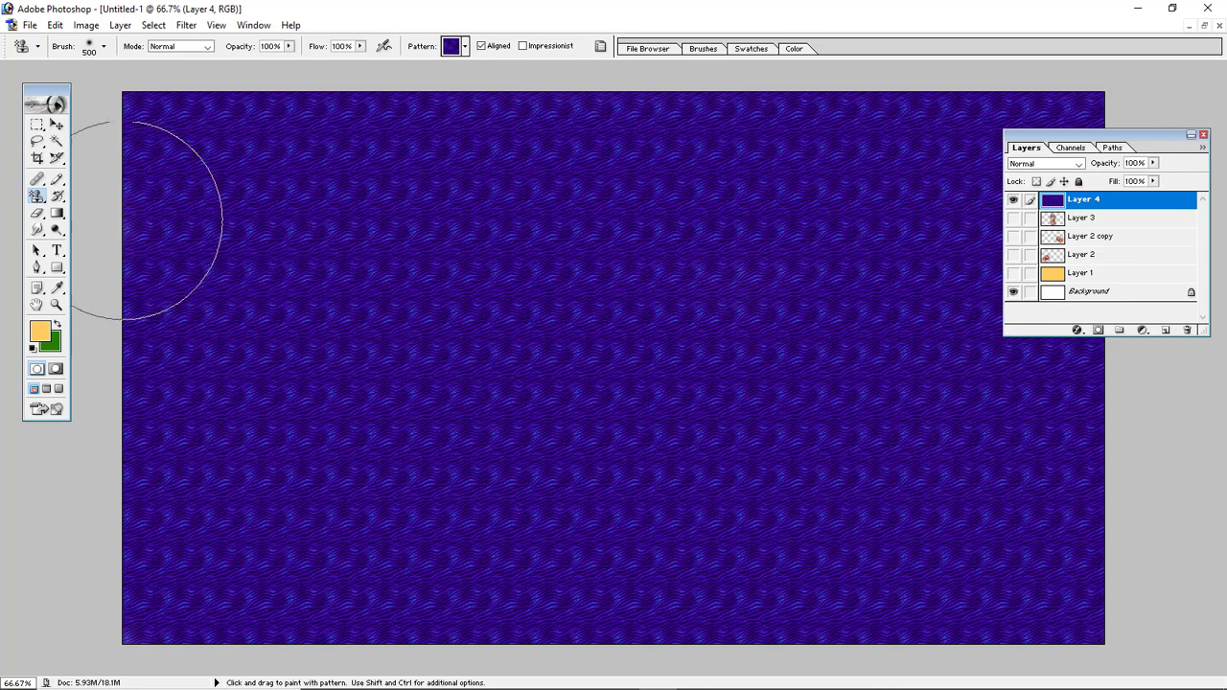
{"action": "left_click", "coordinate": [35, 196]}
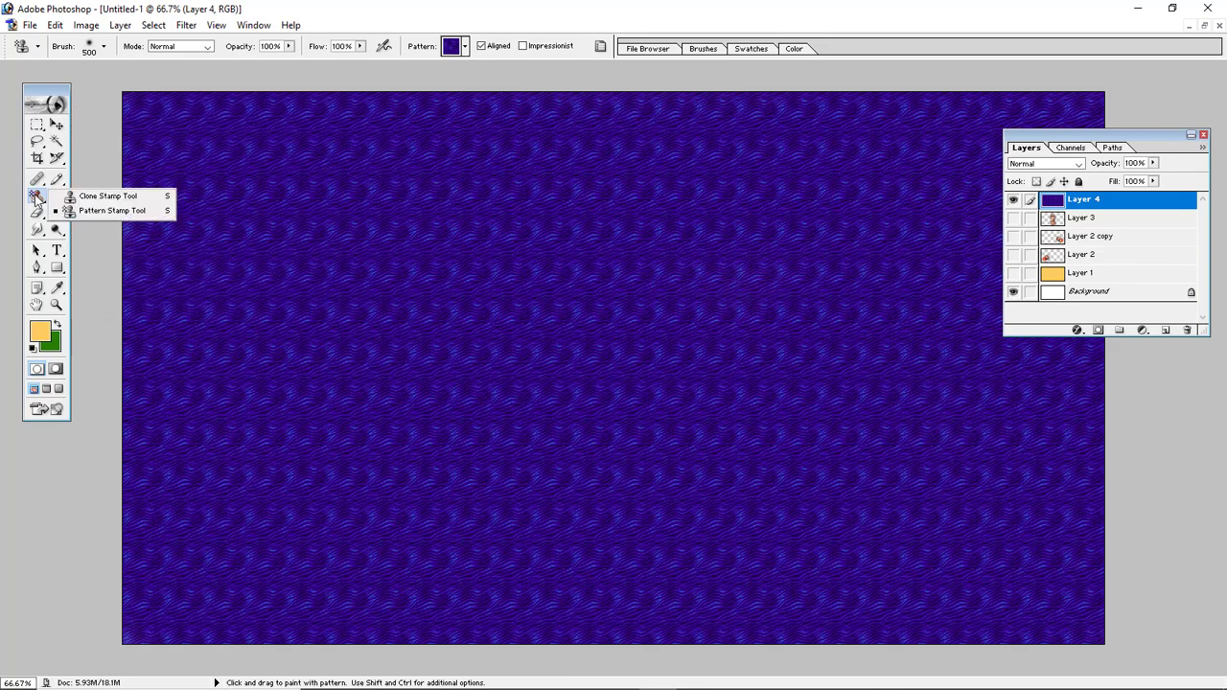
{"action": "left_click", "coordinate": [93, 212]}
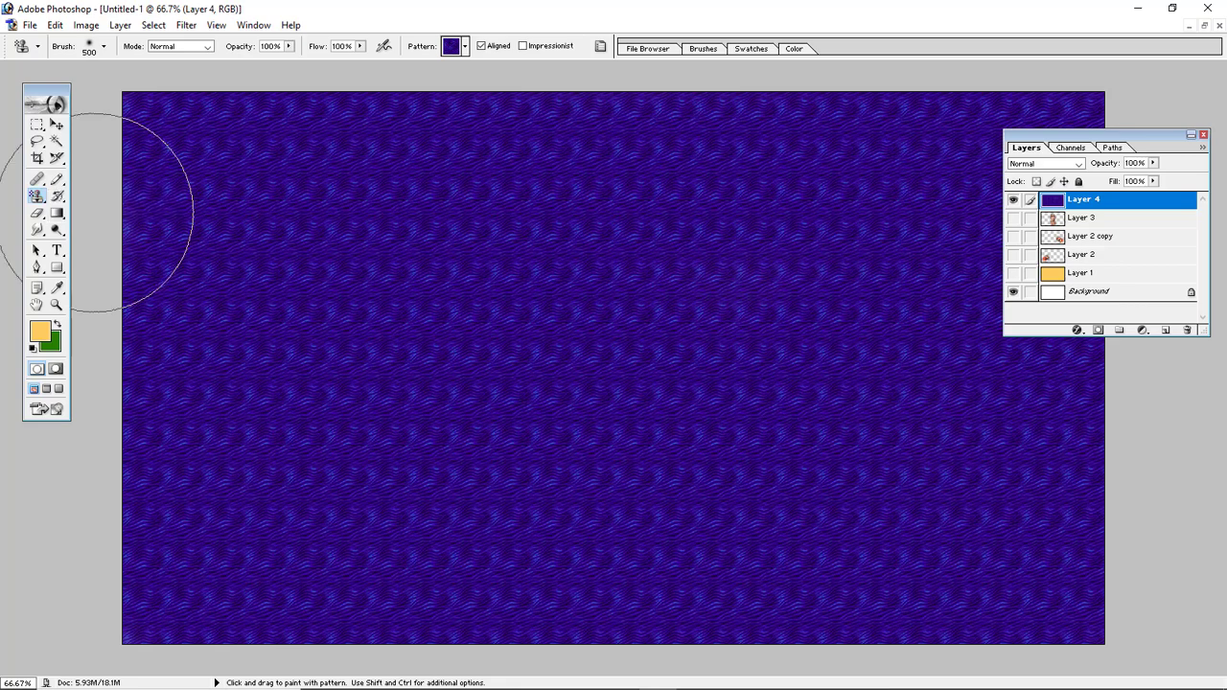
{"action": "left_click", "coordinate": [103, 47]}
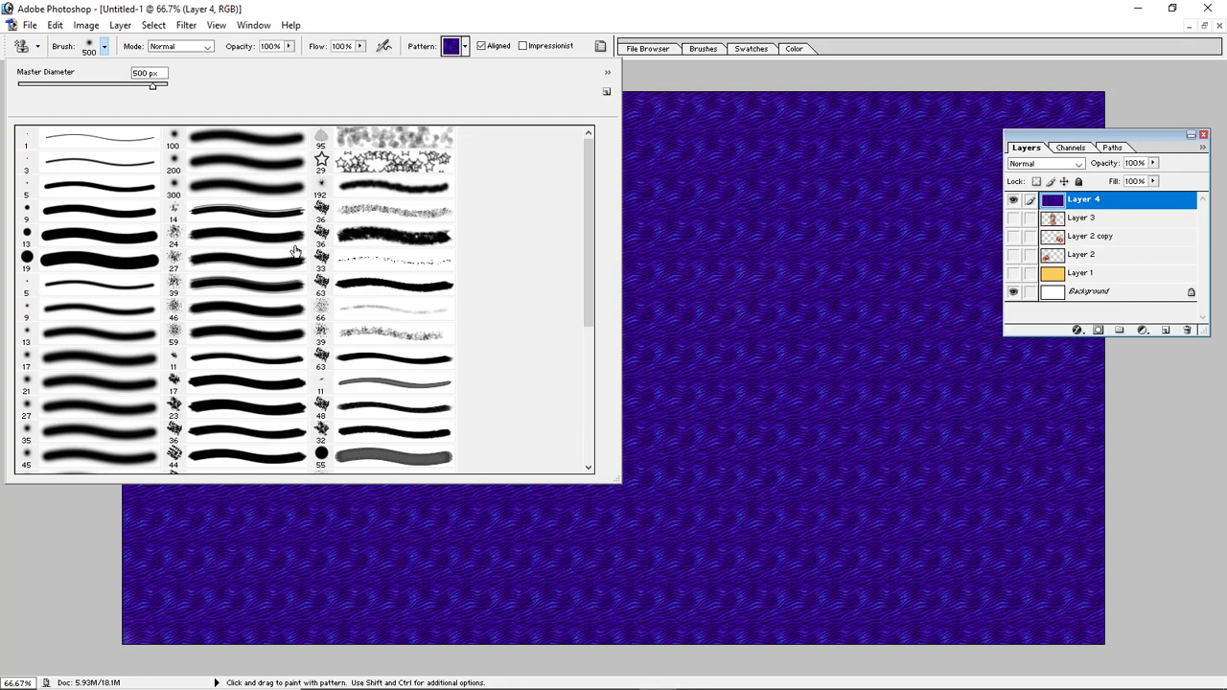
{"action": "left_click", "coordinate": [106, 47]}
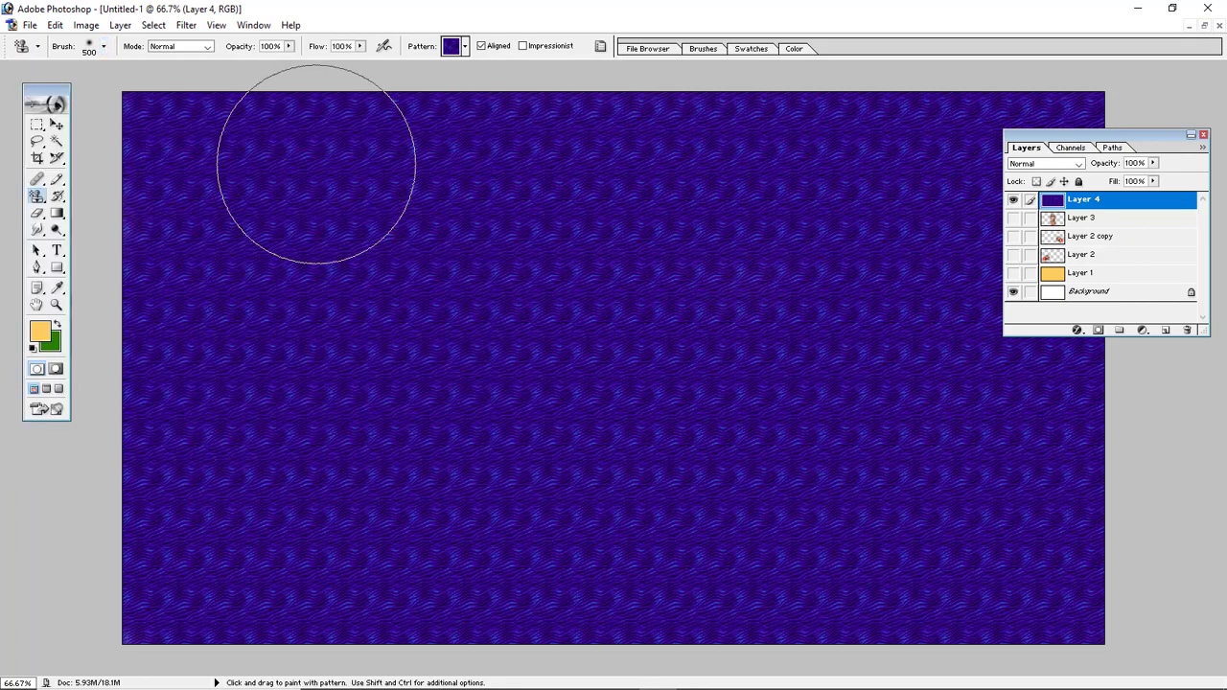
Step: Load the Patterns preset set and choose the black-and-white checkerboard pattern for the Pattern Stamp
{"action": "left_click", "coordinate": [466, 48]}
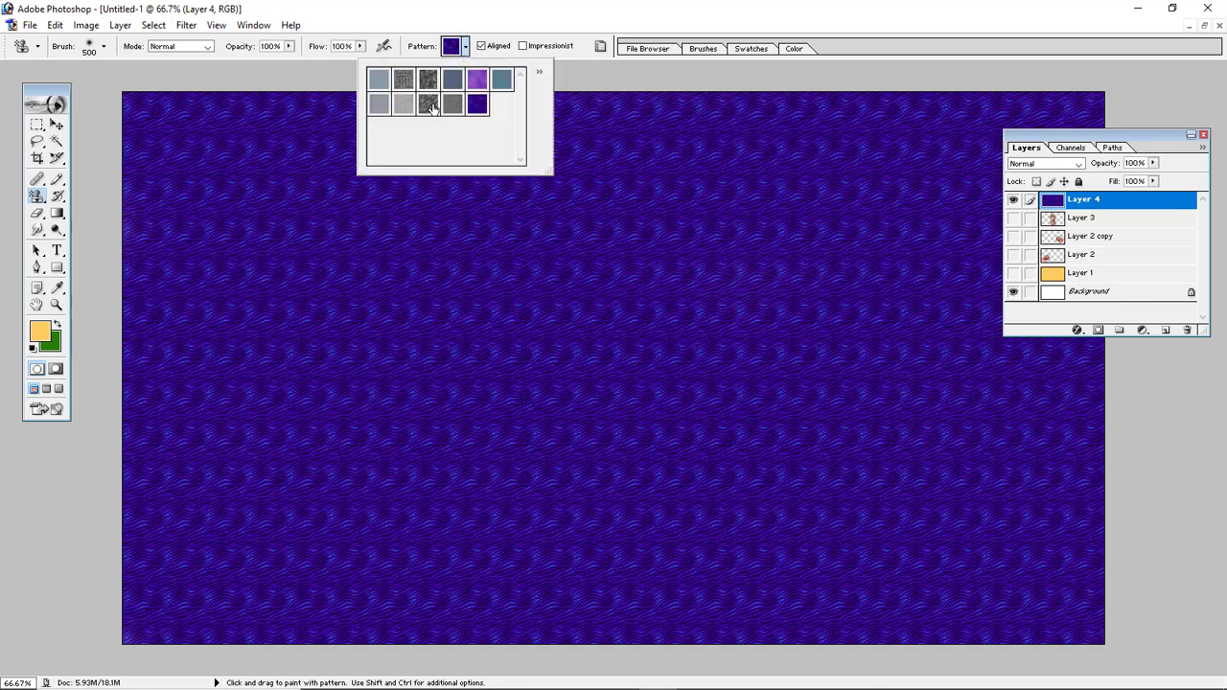
{"action": "left_click", "coordinate": [540, 73]}
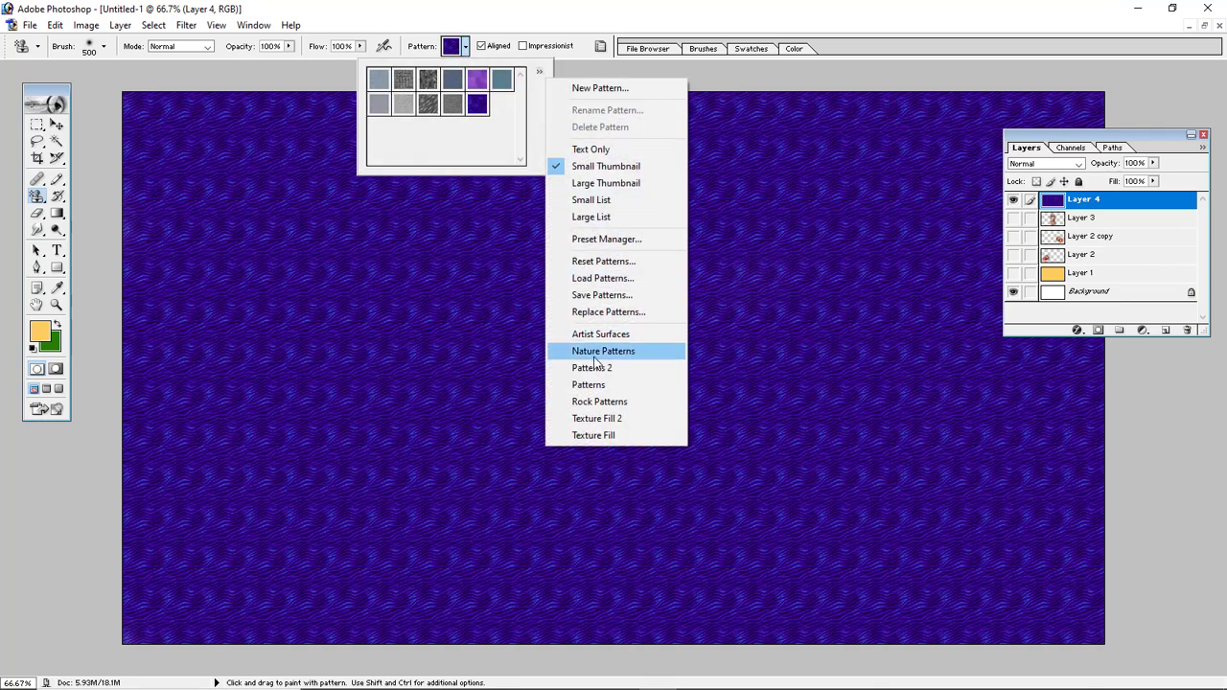
{"action": "left_click", "coordinate": [592, 386]}
{"action": "left_click", "coordinate": [556, 269]}
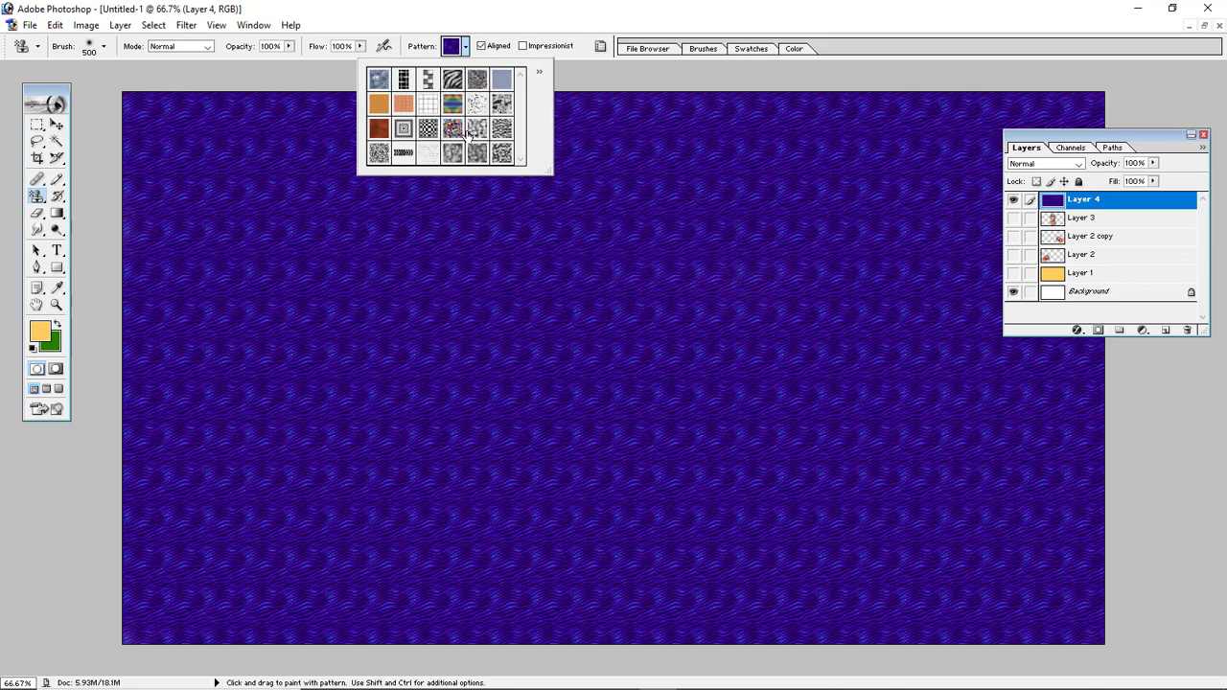
{"action": "scroll", "coordinate": [455, 114], "scroll_direction": "up", "scroll_amount": 5}
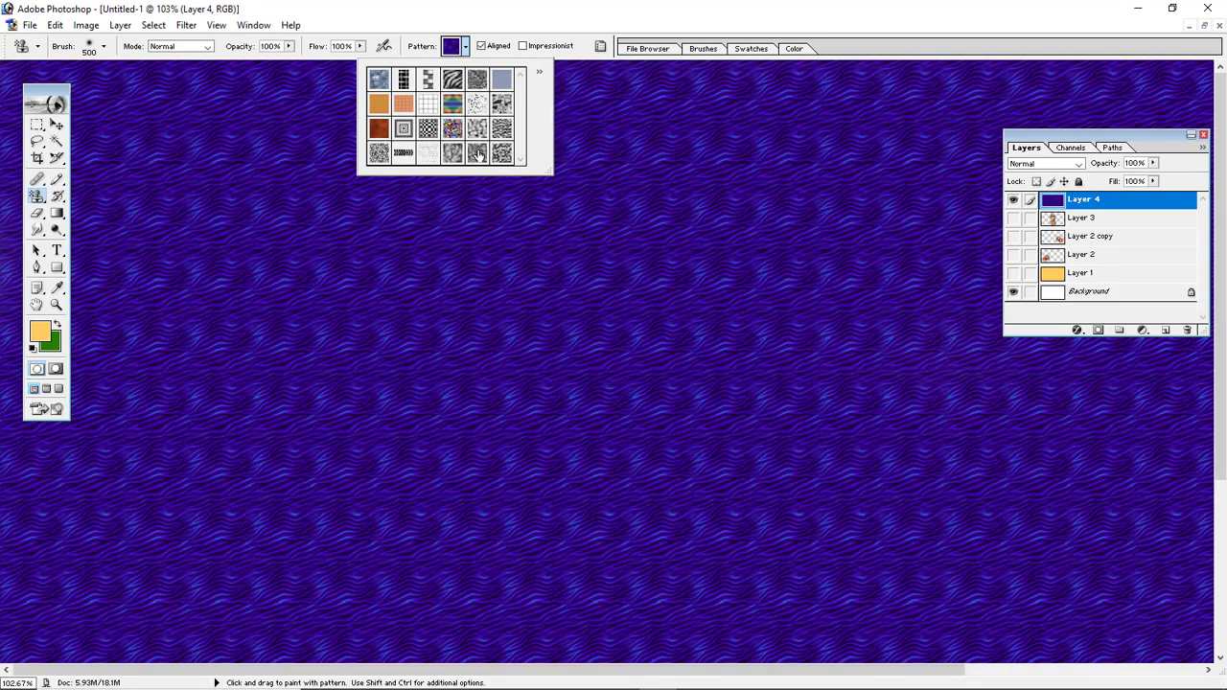
{"action": "scroll", "coordinate": [690, 365], "scroll_direction": "down", "scroll_amount": 4}
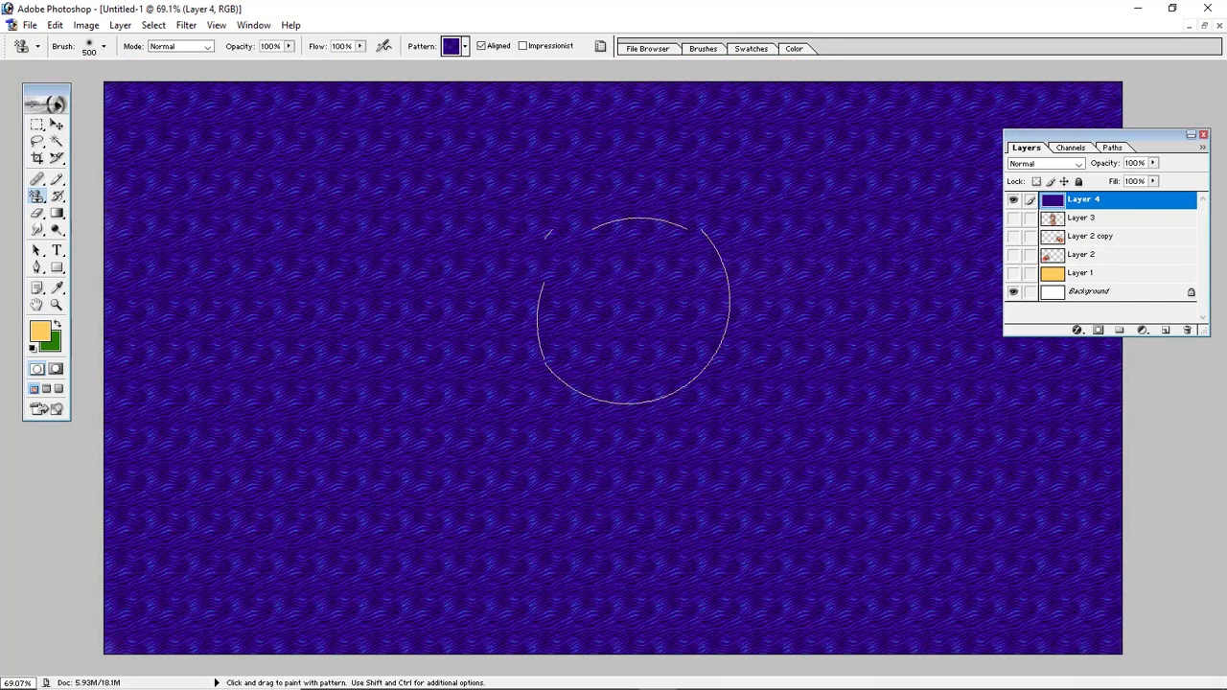
{"action": "left_click", "coordinate": [465, 48]}
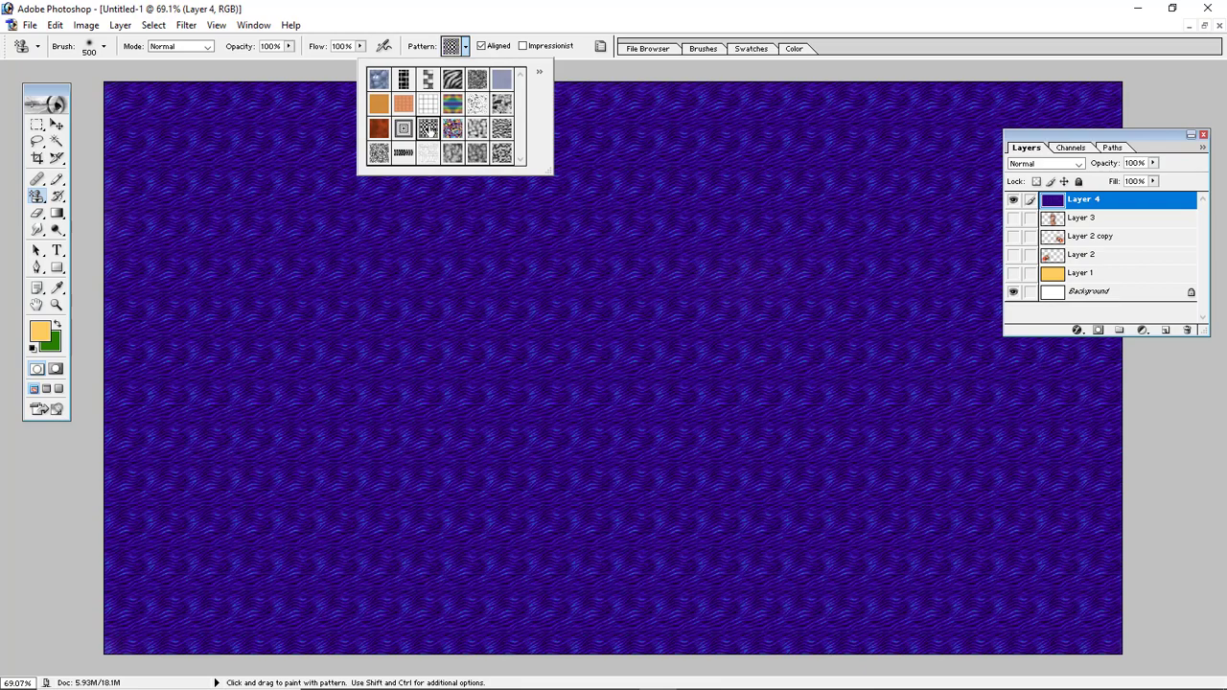
Step: Paint the checkerboard pattern across Layer 4 over the purple-blue fill with the Pattern Stamp
{"action": "left_click", "coordinate": [255, 233]}
{"action": "mouse_move", "coordinate": [230, 216]}
{"action": "left_mouse_down"}
{"action": "mouse_move", "coordinate": [482, 223]}
{"action": "mouse_move", "coordinate": [526, 232]}
{"action": "mouse_move", "coordinate": [579, 270]}
{"action": "mouse_move", "coordinate": [359, 334]}
{"action": "mouse_move", "coordinate": [312, 334]}
{"action": "mouse_move", "coordinate": [275, 371]}
{"action": "mouse_move", "coordinate": [318, 422]}
{"action": "mouse_move", "coordinate": [520, 420]}
{"action": "mouse_move", "coordinate": [549, 449]}
{"action": "mouse_move", "coordinate": [520, 516]}
{"action": "mouse_move", "coordinate": [262, 557]}
{"action": "mouse_move", "coordinate": [502, 579]}
{"action": "mouse_move", "coordinate": [540, 598]}
{"action": "mouse_move", "coordinate": [263, 434]}
{"action": "mouse_move", "coordinate": [224, 366]}
{"action": "mouse_move", "coordinate": [207, 245]}
{"action": "mouse_move", "coordinate": [174, 159]}
{"action": "mouse_move", "coordinate": [478, 164]}
{"action": "mouse_move", "coordinate": [525, 180]}
{"action": "mouse_move", "coordinate": [566, 290]}
{"action": "mouse_move", "coordinate": [584, 487]}
{"action": "mouse_move", "coordinate": [568, 559]}
{"action": "mouse_move", "coordinate": [433, 623]}
{"action": "mouse_move", "coordinate": [198, 608]}
{"action": "mouse_move", "coordinate": [126, 567]}
{"action": "mouse_move", "coordinate": [173, 354]}
{"action": "mouse_move", "coordinate": [171, 169]}
{"action": "mouse_move", "coordinate": [564, 157]}
{"action": "mouse_move", "coordinate": [613, 574]}
{"action": "mouse_move", "coordinate": [646, 155]}
{"action": "mouse_move", "coordinate": [748, 135]}
{"action": "mouse_move", "coordinate": [733, 318]}
{"action": "mouse_move", "coordinate": [741, 587]}
{"action": "left_mouse_up"}
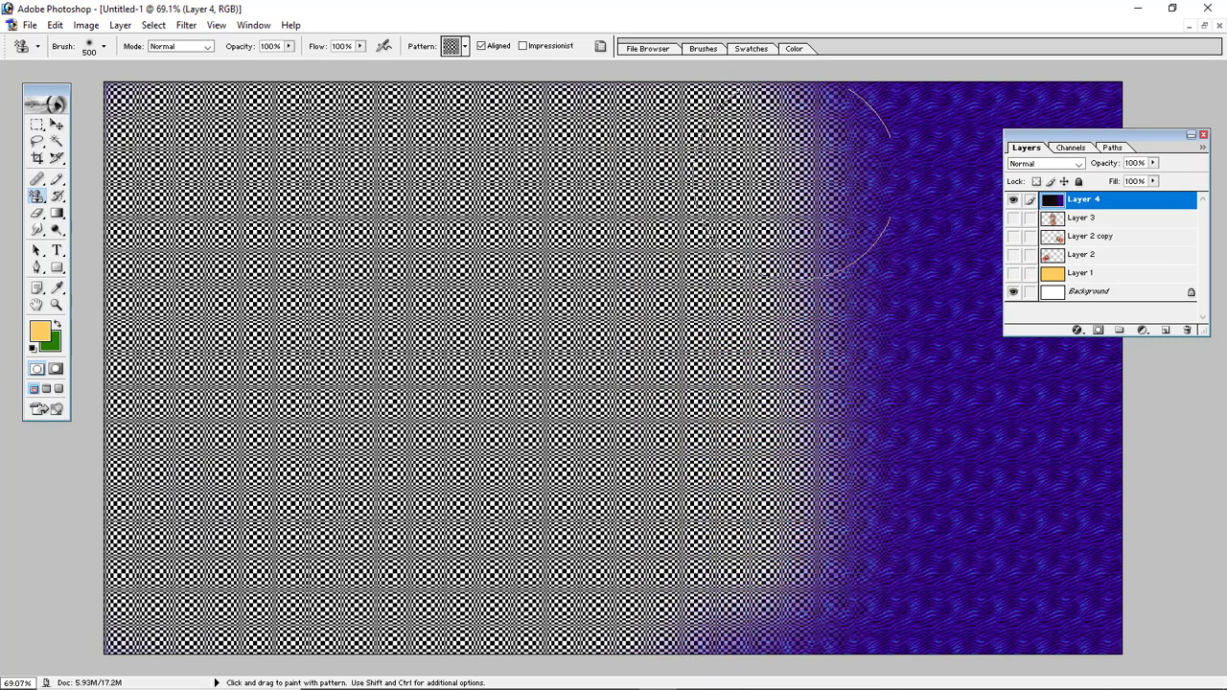
{"action": "mouse_move", "coordinate": [747, 110]}
{"action": "left_mouse_down"}
{"action": "mouse_move", "coordinate": [1071, 197]}
{"action": "mouse_move", "coordinate": [1073, 384]}
{"action": "mouse_move", "coordinate": [1122, 547]}
{"action": "mouse_move", "coordinate": [796, 675]}
{"action": "mouse_move", "coordinate": [728, 623]}
{"action": "mouse_move", "coordinate": [849, 292]}
{"action": "mouse_move", "coordinate": [537, 302]}
{"action": "left_mouse_up"}
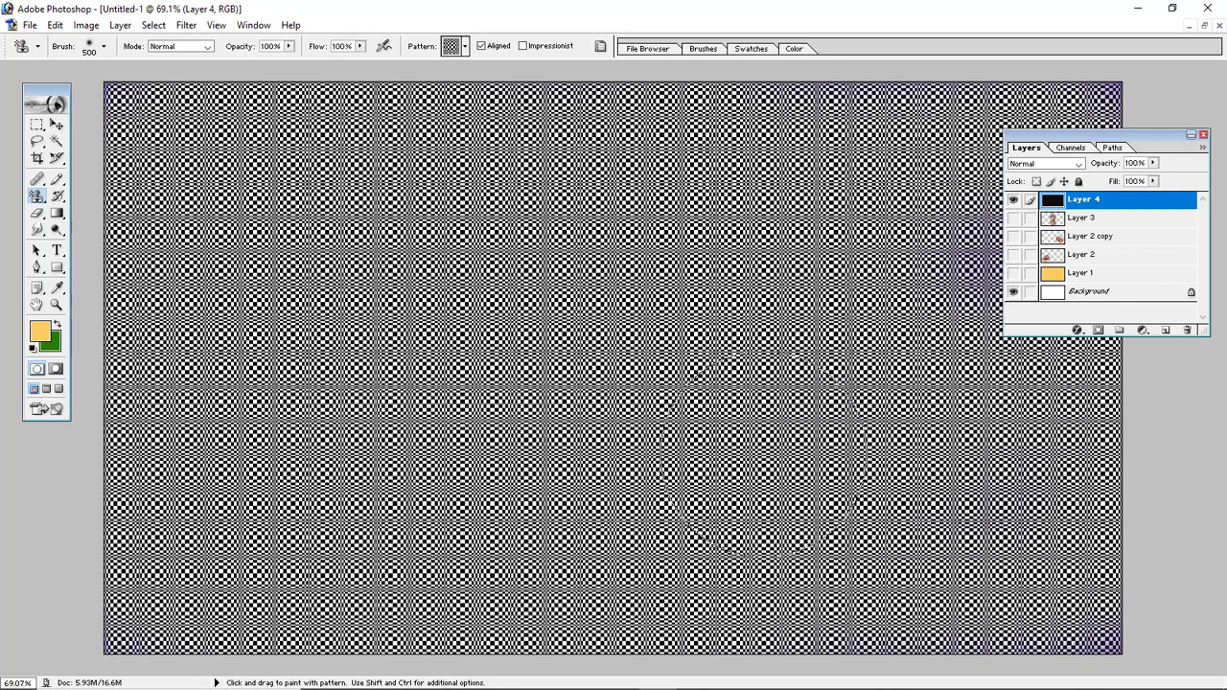
Step: Undo the checkerboard painting on Layer 4 and paint the checkerboard across the whole canvas on a new layer above it
{"action": "key", "text": "ctrl+z"}
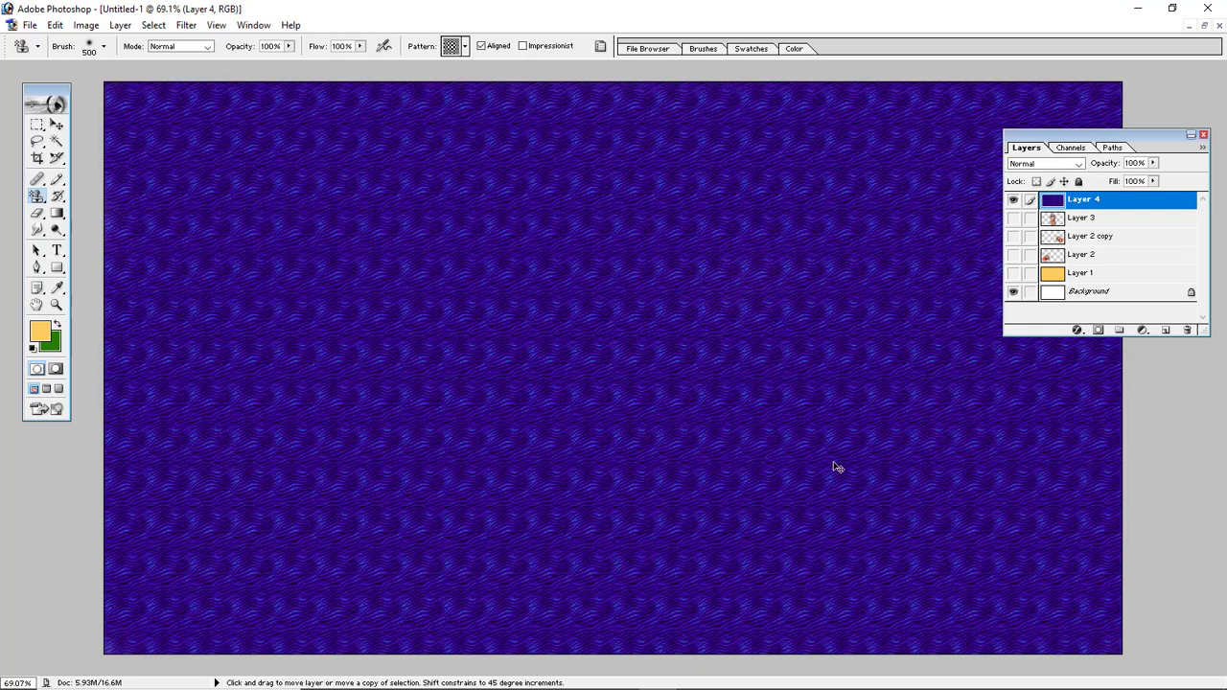
{"action": "left_click", "coordinate": [1167, 330]}
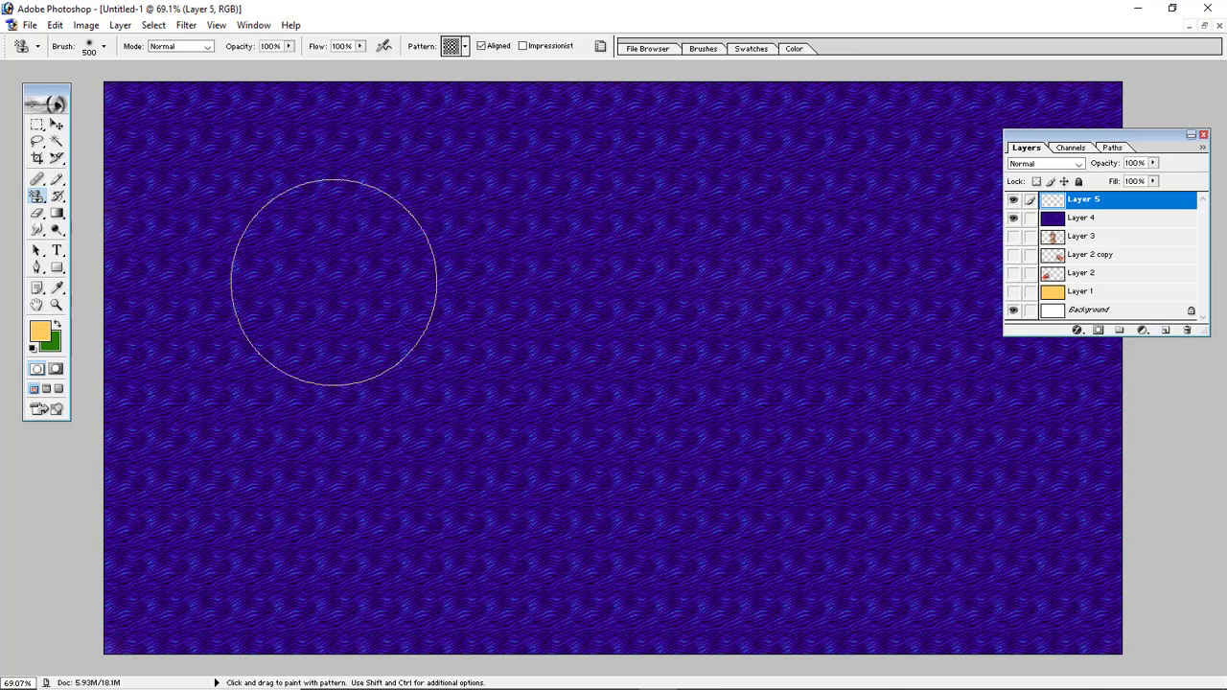
{"action": "mouse_move", "coordinate": [191, 161]}
{"action": "left_mouse_down"}
{"action": "mouse_move", "coordinate": [1083, 105]}
{"action": "mouse_move", "coordinate": [671, 231]}
{"action": "mouse_move", "coordinate": [211, 220]}
{"action": "mouse_move", "coordinate": [148, 307]}
{"action": "mouse_move", "coordinate": [119, 557]}
{"action": "mouse_move", "coordinate": [840, 547]}
{"action": "mouse_move", "coordinate": [1054, 585]}
{"action": "mouse_move", "coordinate": [1055, 510]}
{"action": "mouse_move", "coordinate": [1198, 585]}
{"action": "mouse_move", "coordinate": [1203, 537]}
{"action": "mouse_move", "coordinate": [972, 287]}
{"action": "mouse_move", "coordinate": [737, 344]}
{"action": "mouse_move", "coordinate": [863, 432]}
{"action": "mouse_move", "coordinate": [527, 364]}
{"action": "mouse_move", "coordinate": [249, 412]}
{"action": "mouse_move", "coordinate": [393, 446]}
{"action": "left_mouse_up"}
{"action": "mouse_move", "coordinate": [703, 439]}
{"action": "left_mouse_down"}
{"action": "mouse_move", "coordinate": [747, 480]}
{"action": "mouse_move", "coordinate": [637, 287]}
{"action": "left_mouse_up"}
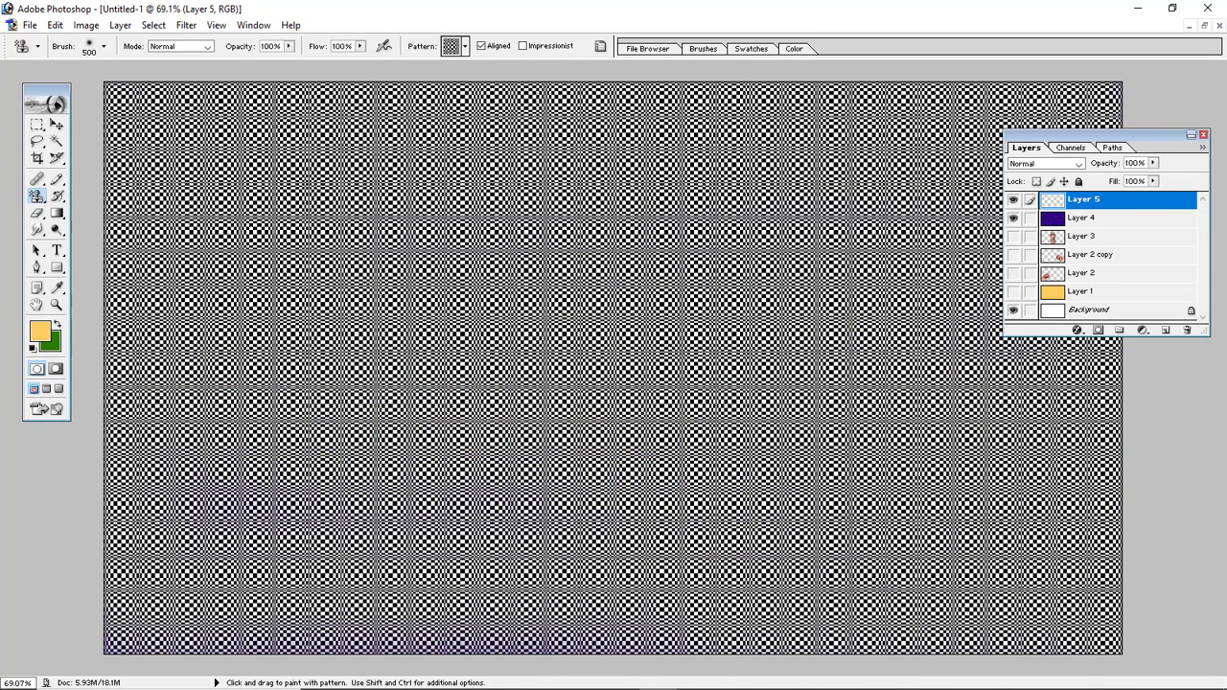
{"action": "left_click_drag", "start_coordinate": [757, 411], "coordinate": [759, 403]}
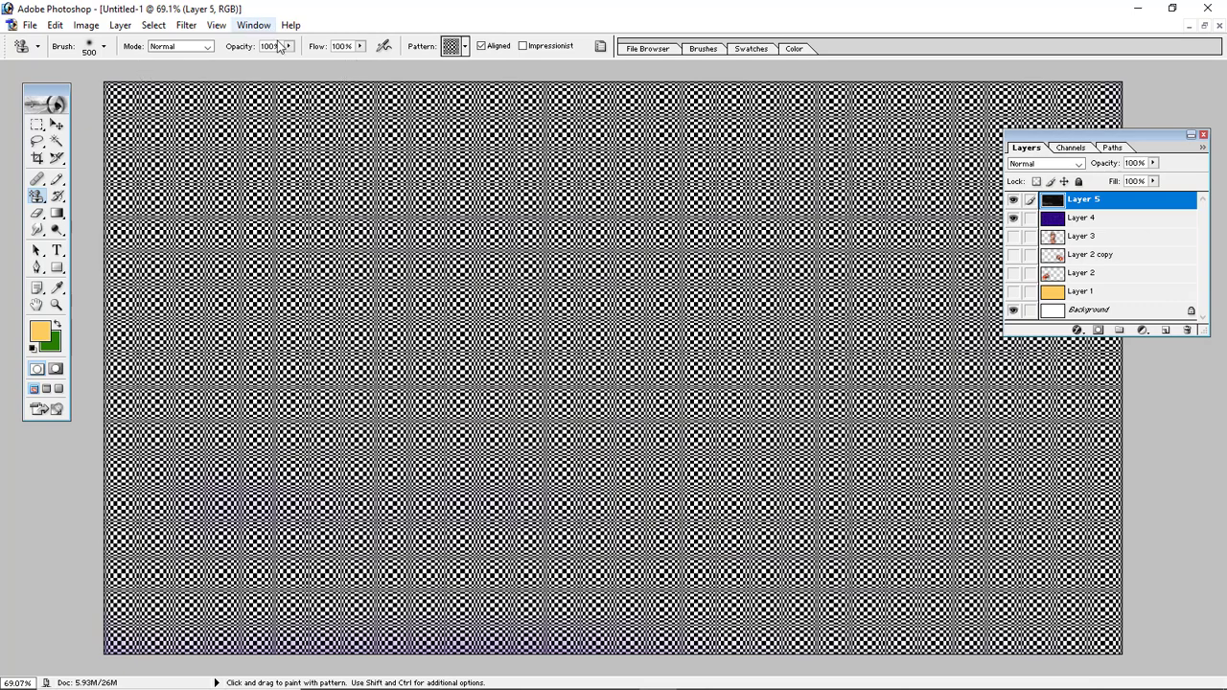
Step: Set the Pattern Stamp's opacity to 59% and Layer 5's opacity to 52%, checking the blend by toggling Layer 5's visibility
{"action": "left_click", "coordinate": [289, 47]}
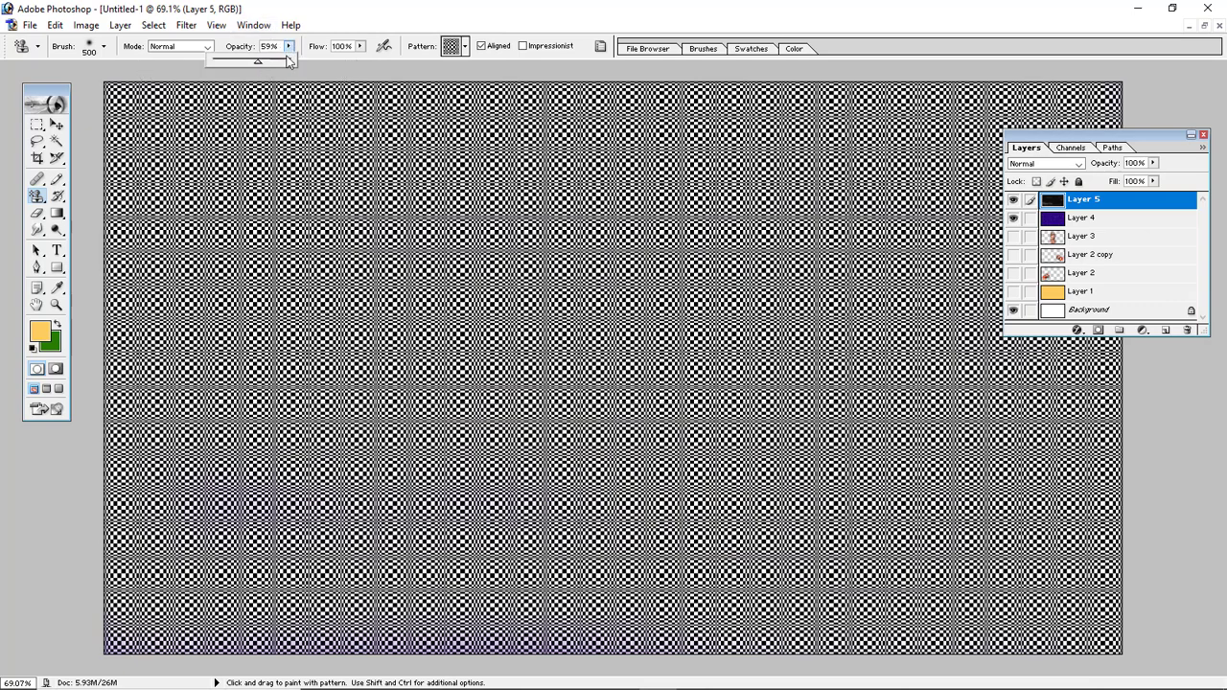
{"action": "left_click", "coordinate": [288, 49]}
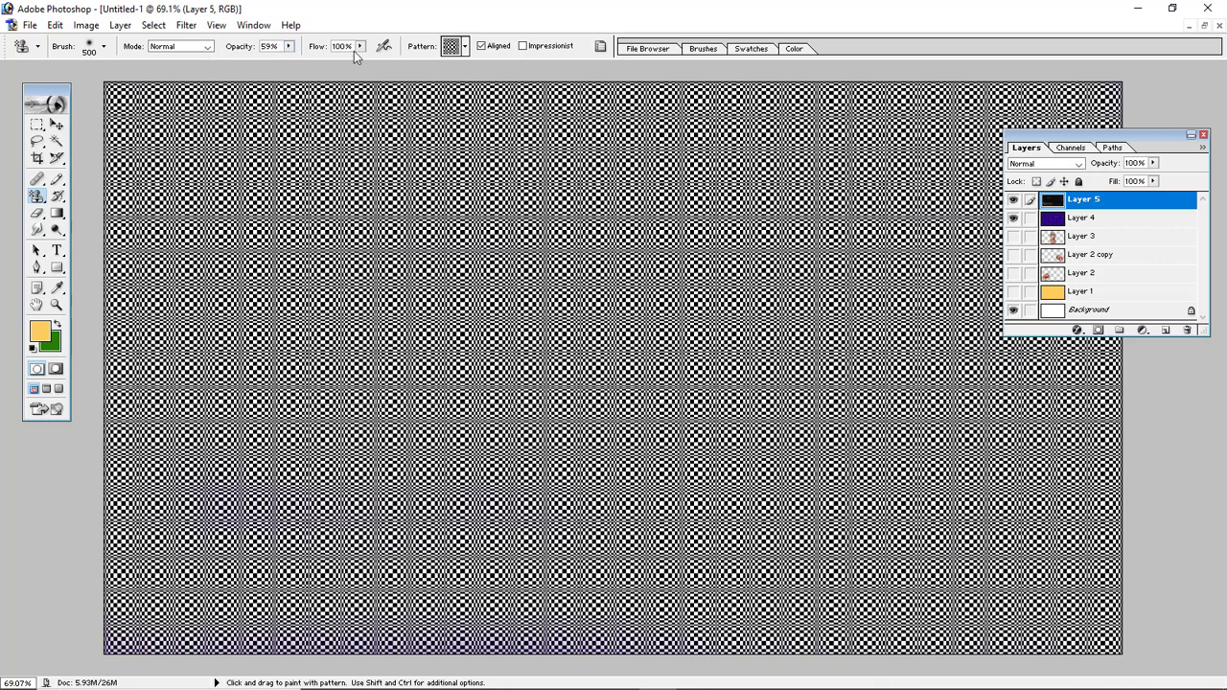
{"action": "left_click", "coordinate": [1154, 164]}
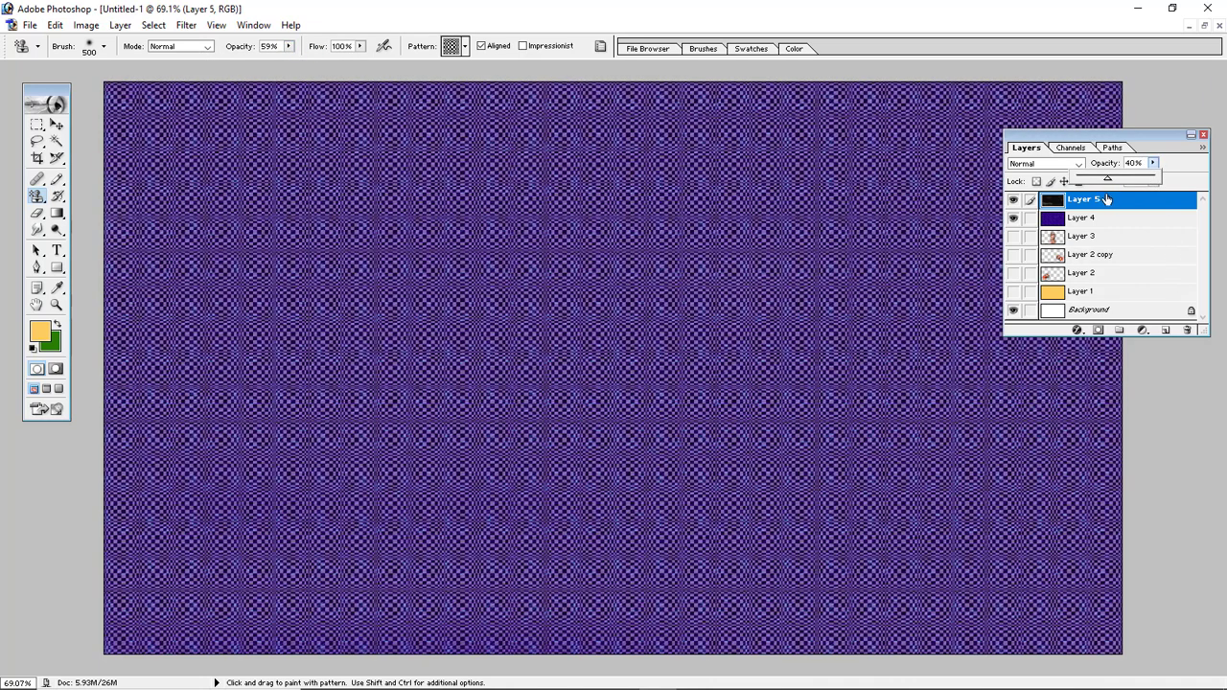
{"action": "left_click_drag", "start_coordinate": [1111, 183], "coordinate": [1115, 184]}
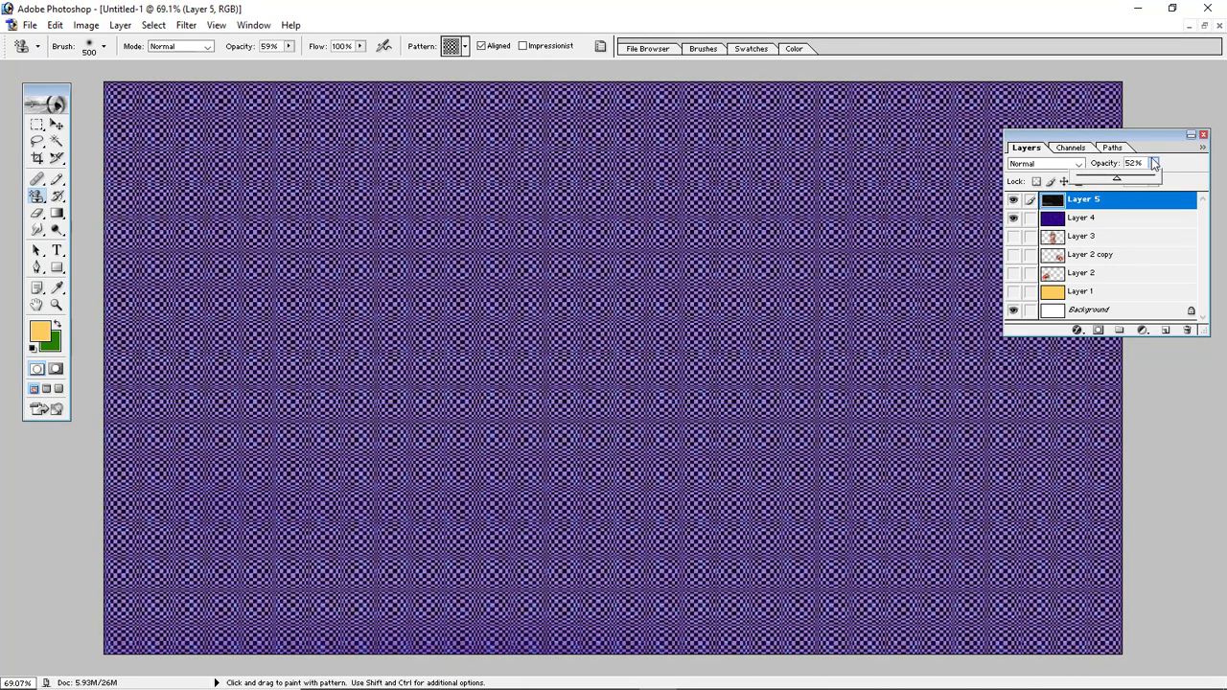
{"action": "left_click", "coordinate": [1154, 164]}
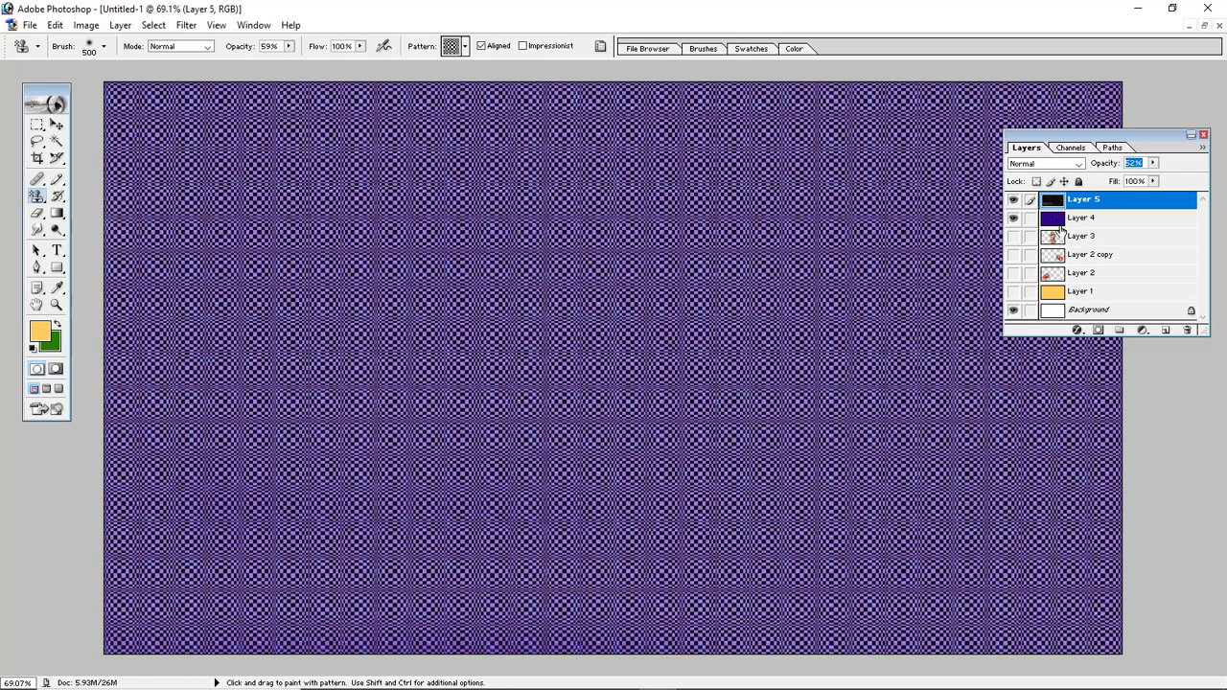
{"action": "left_click", "coordinate": [1013, 202]}
{"action": "left_click", "coordinate": [1013, 202]}
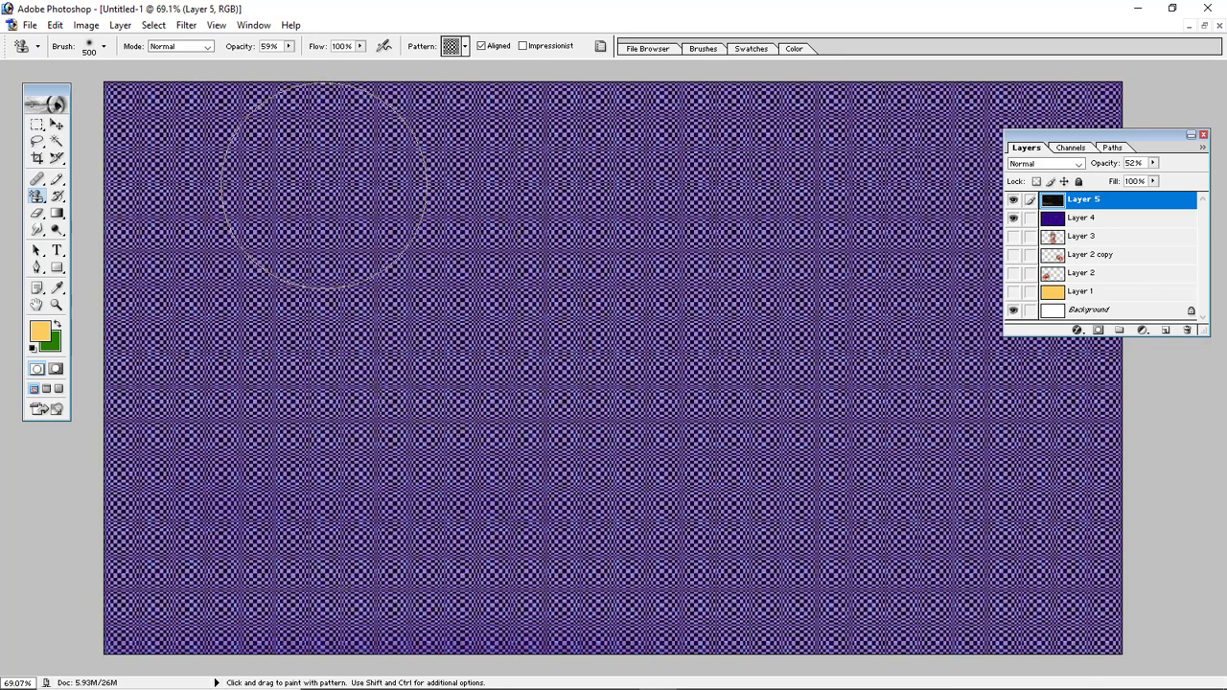
{"action": "left_click", "coordinate": [466, 47]}
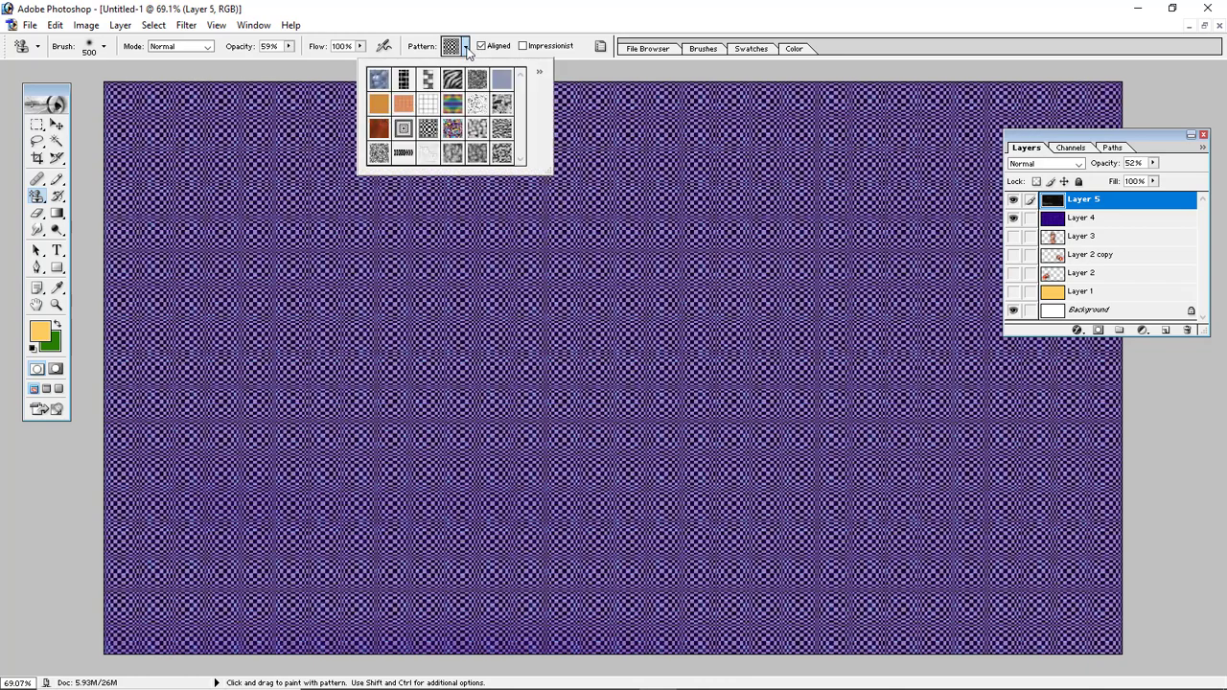
{"action": "left_click", "coordinate": [466, 47]}
{"action": "left_click", "coordinate": [56, 25]}
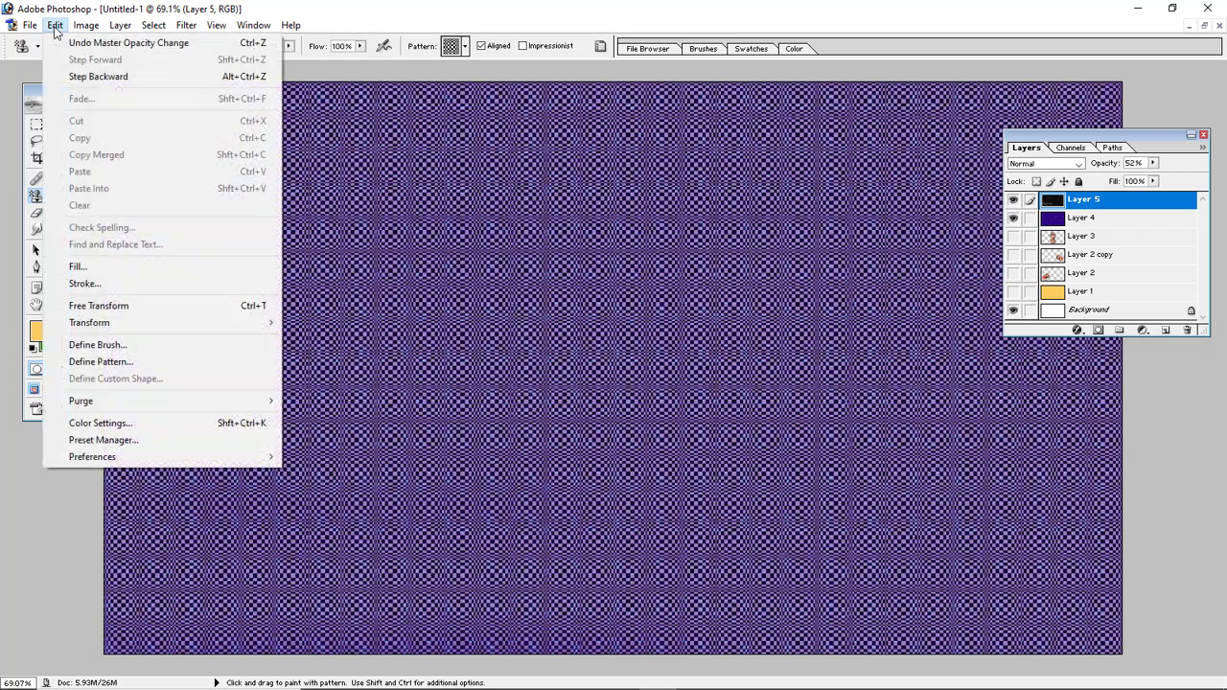
{"action": "left_click", "coordinate": [77, 266]}
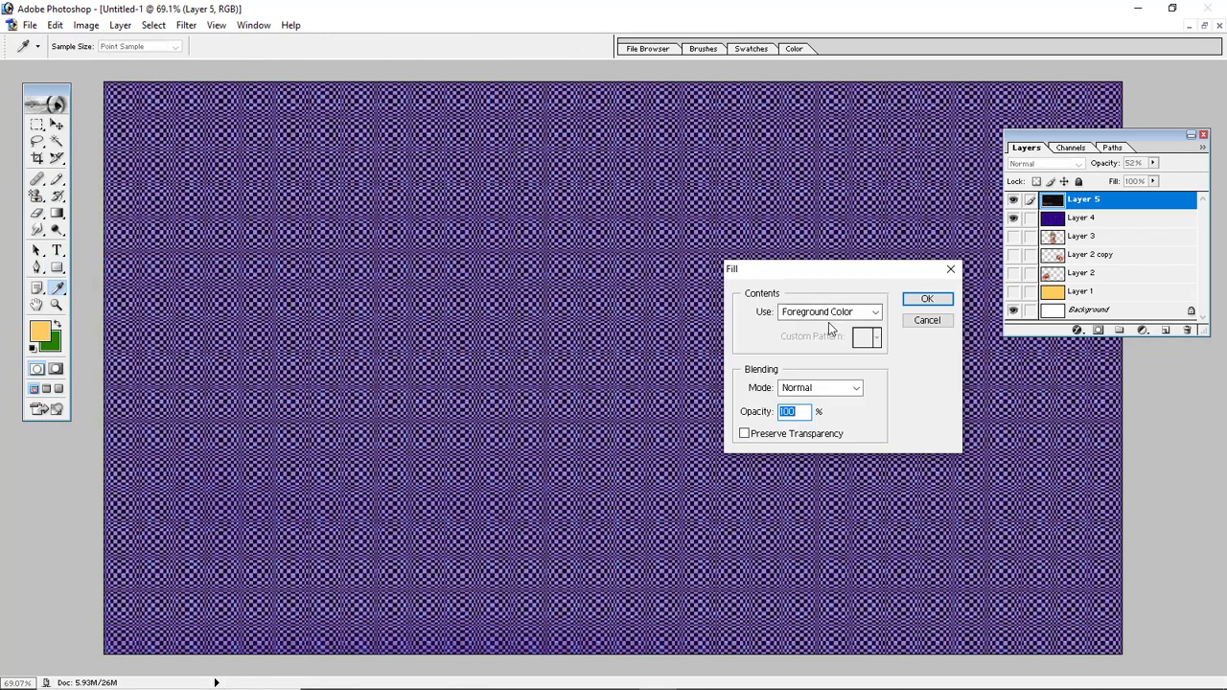
{"action": "left_click_drag", "start_coordinate": [842, 271], "coordinate": [664, 254]}
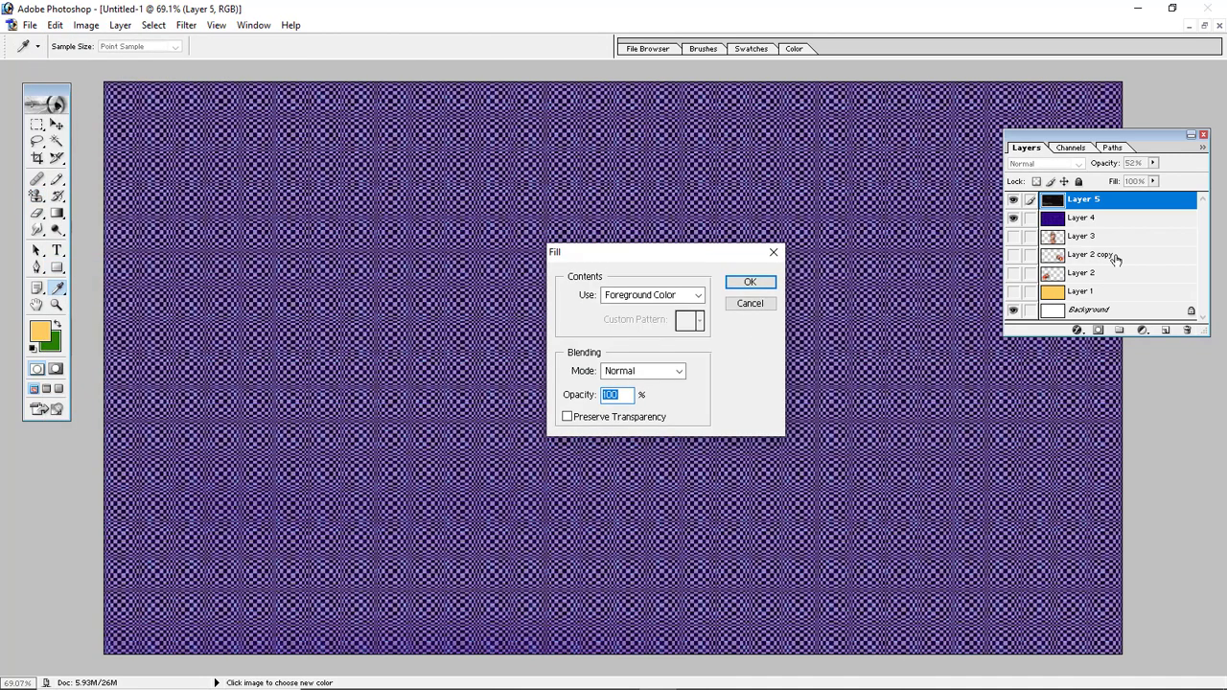
{"action": "left_click", "coordinate": [749, 304]}
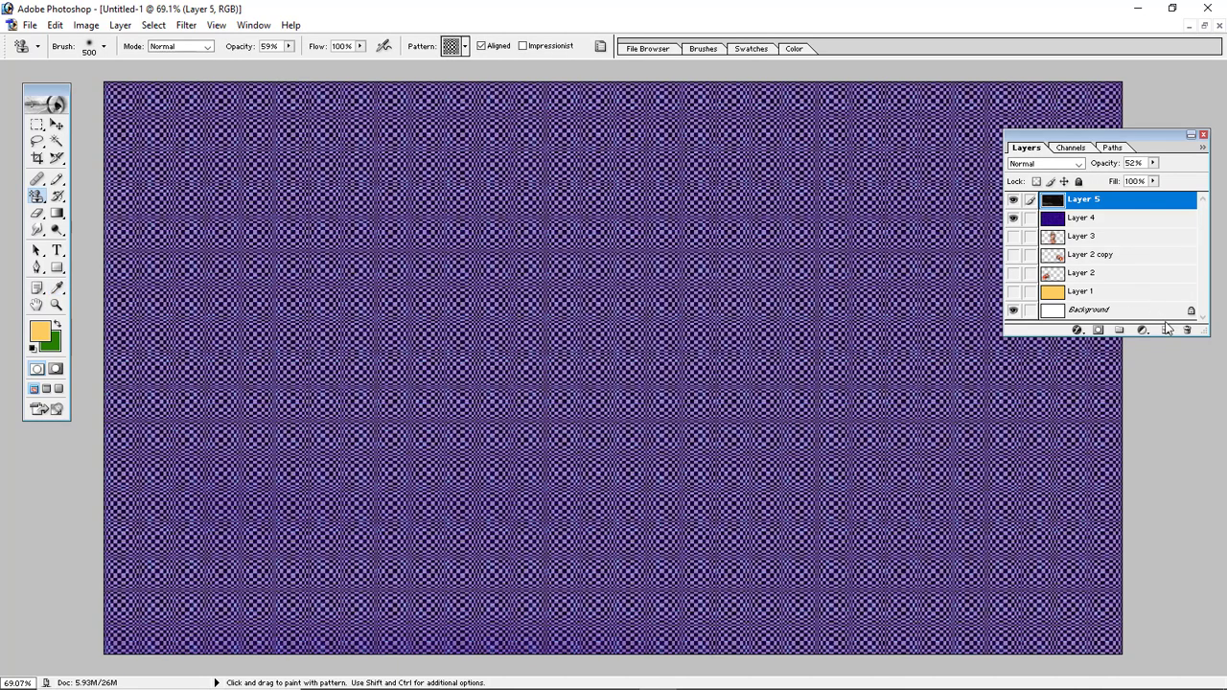
Step: Create a new layer above Layer 5 and hide the other visible layers beneath it
{"action": "left_click", "coordinate": [1166, 330]}
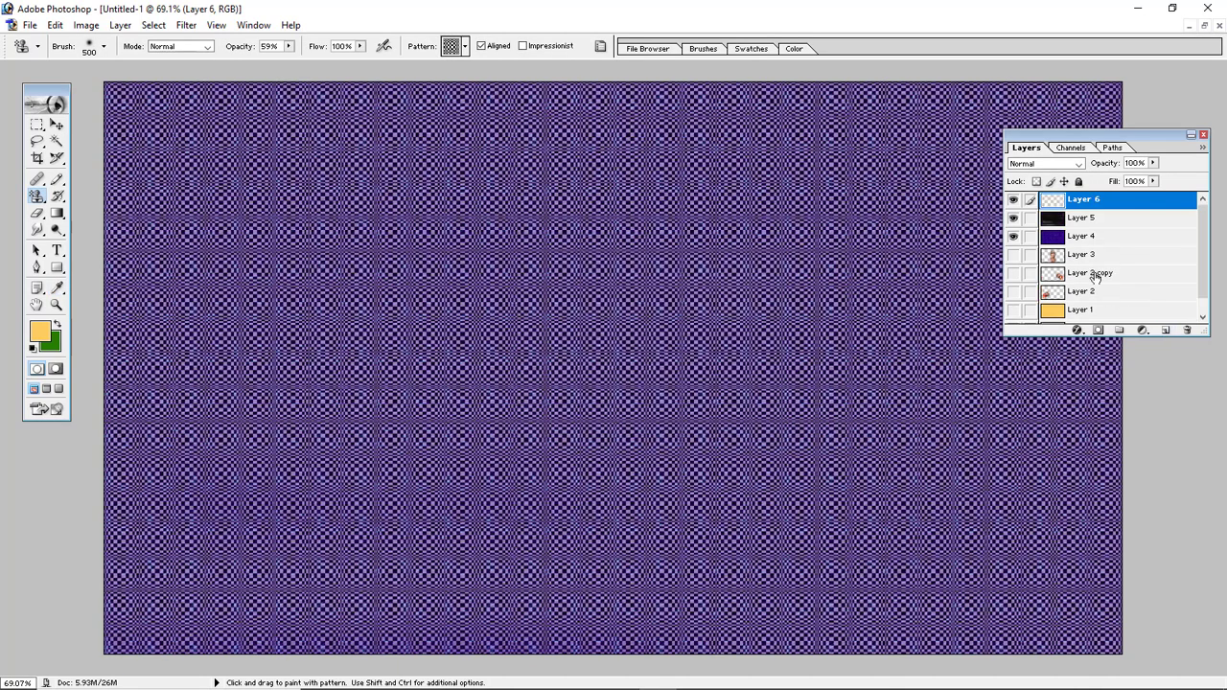
{"action": "left_click", "coordinate": [1014, 221]}
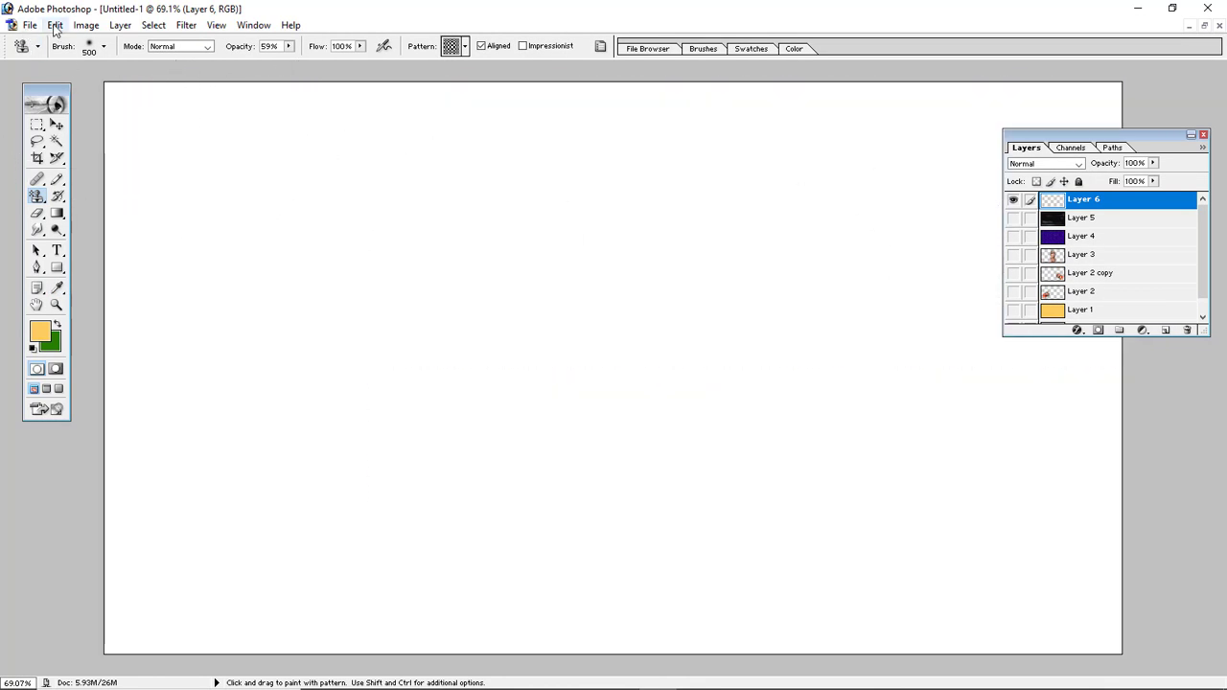
{"action": "left_click", "coordinate": [54, 26]}
{"action": "left_click", "coordinate": [84, 282]}
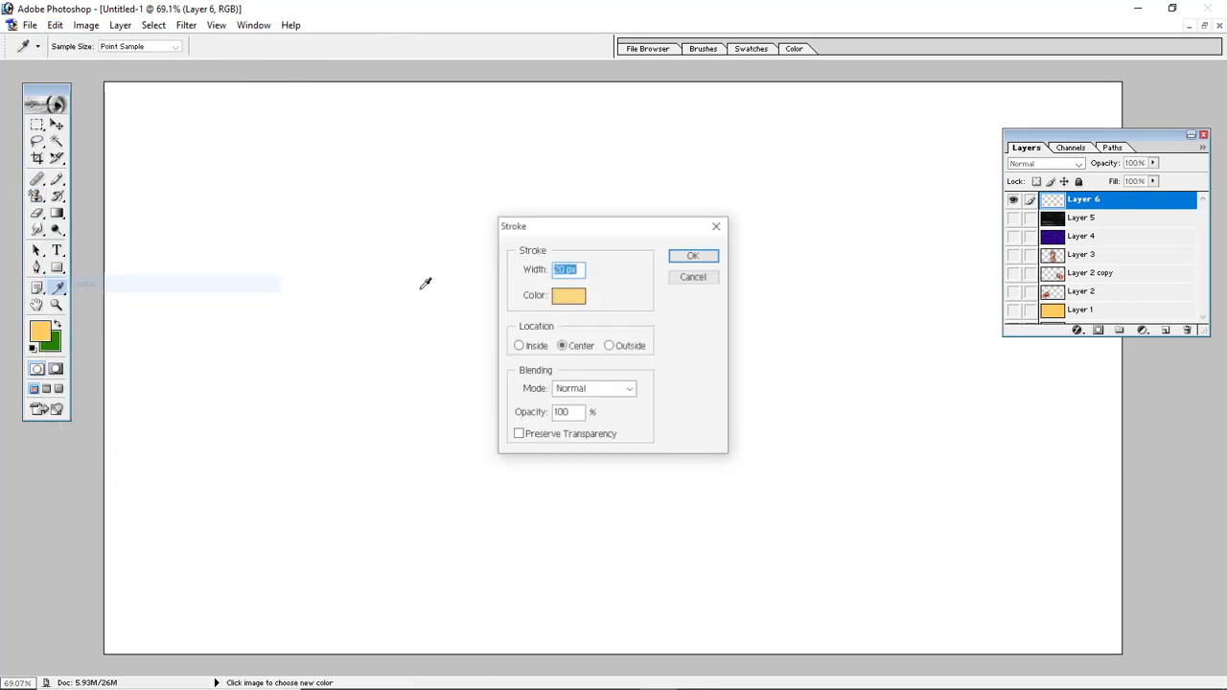
{"action": "left_click", "coordinate": [710, 279]}
Step: Fill Layer 6 with the red rock pattern from the Rock Patterns set at 100% opacity, replacing the current pattern set
{"action": "left_click", "coordinate": [56, 26]}
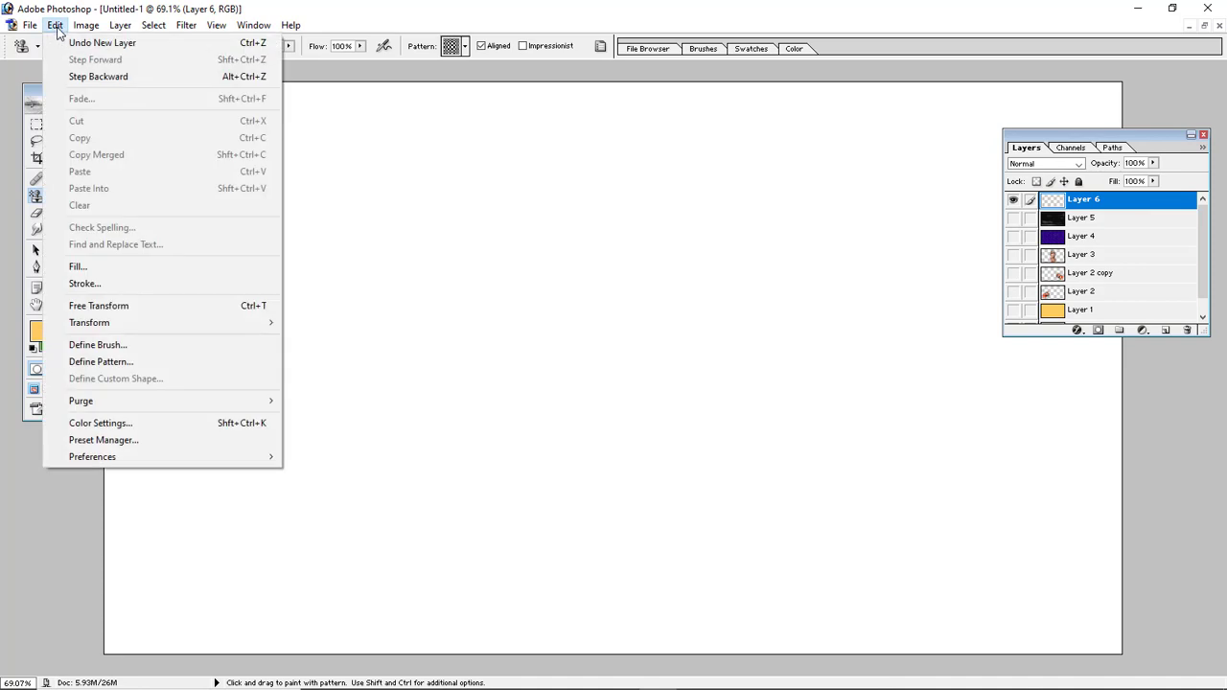
{"action": "left_click", "coordinate": [78, 267]}
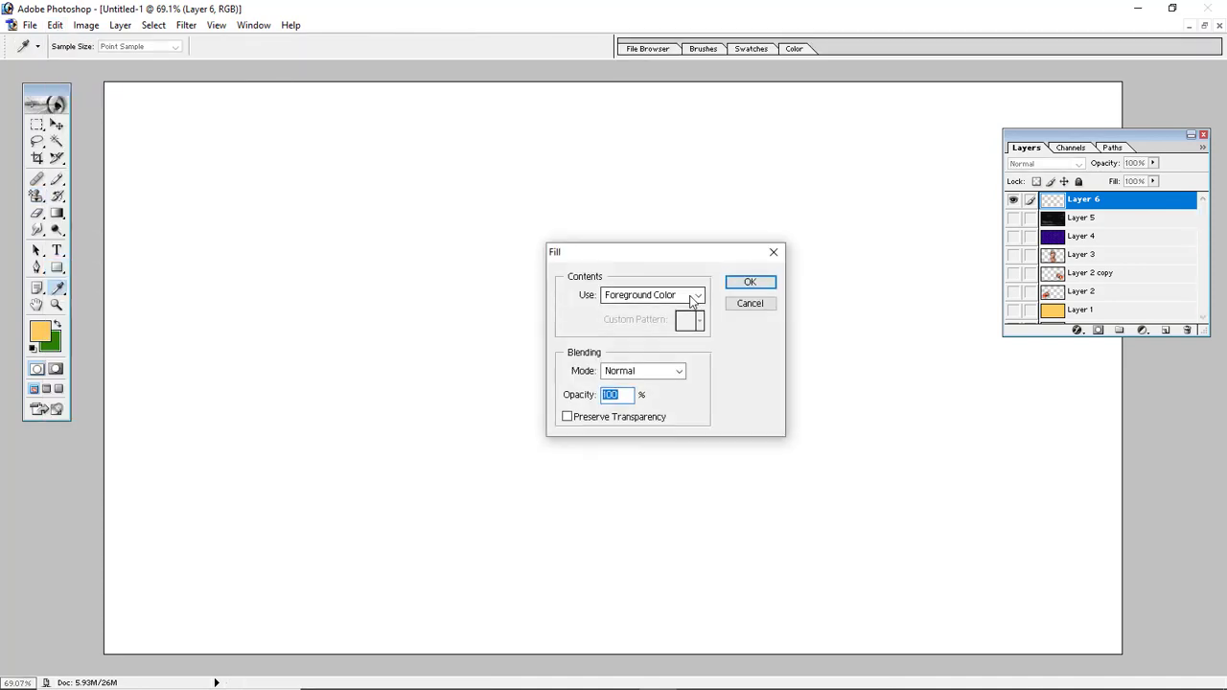
{"action": "left_click", "coordinate": [692, 300]}
{"action": "left_click", "coordinate": [645, 349]}
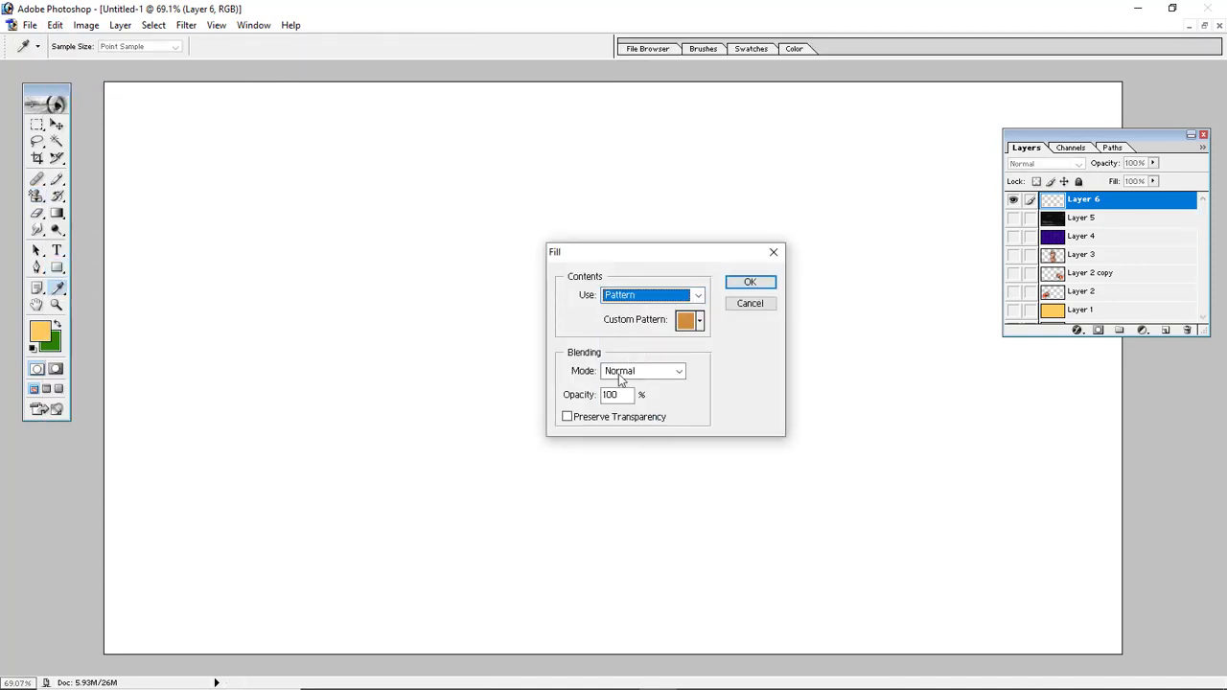
{"action": "left_click", "coordinate": [699, 320]}
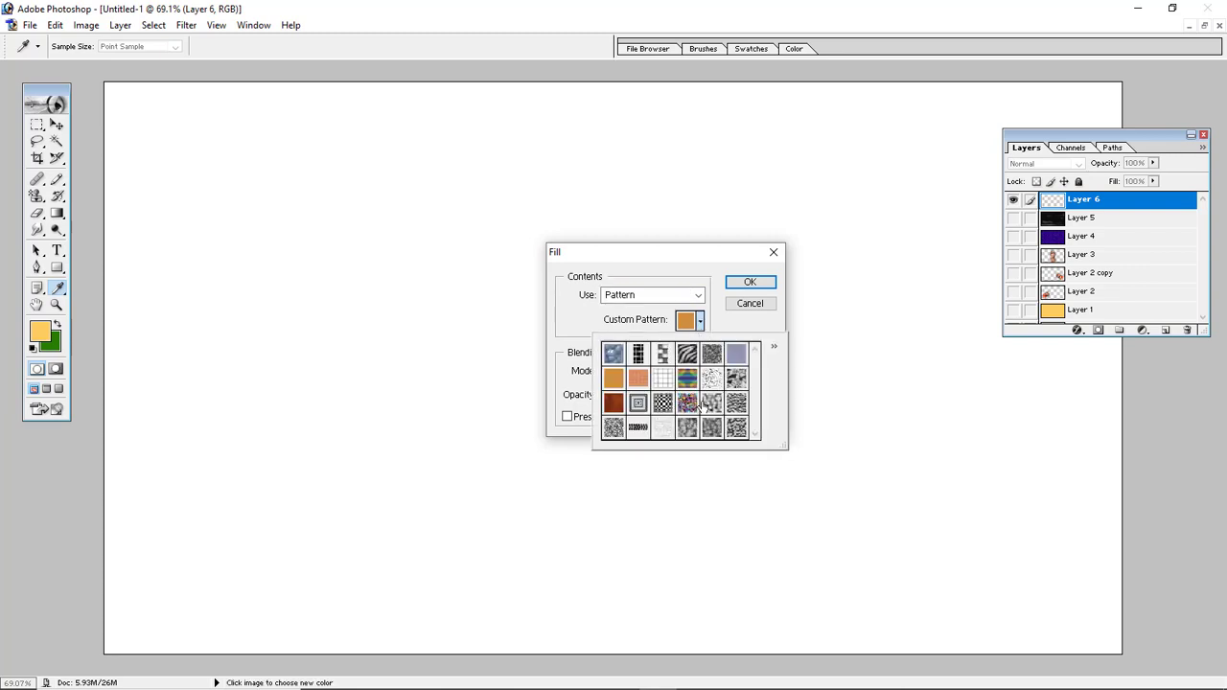
{"action": "left_click", "coordinate": [774, 346]}
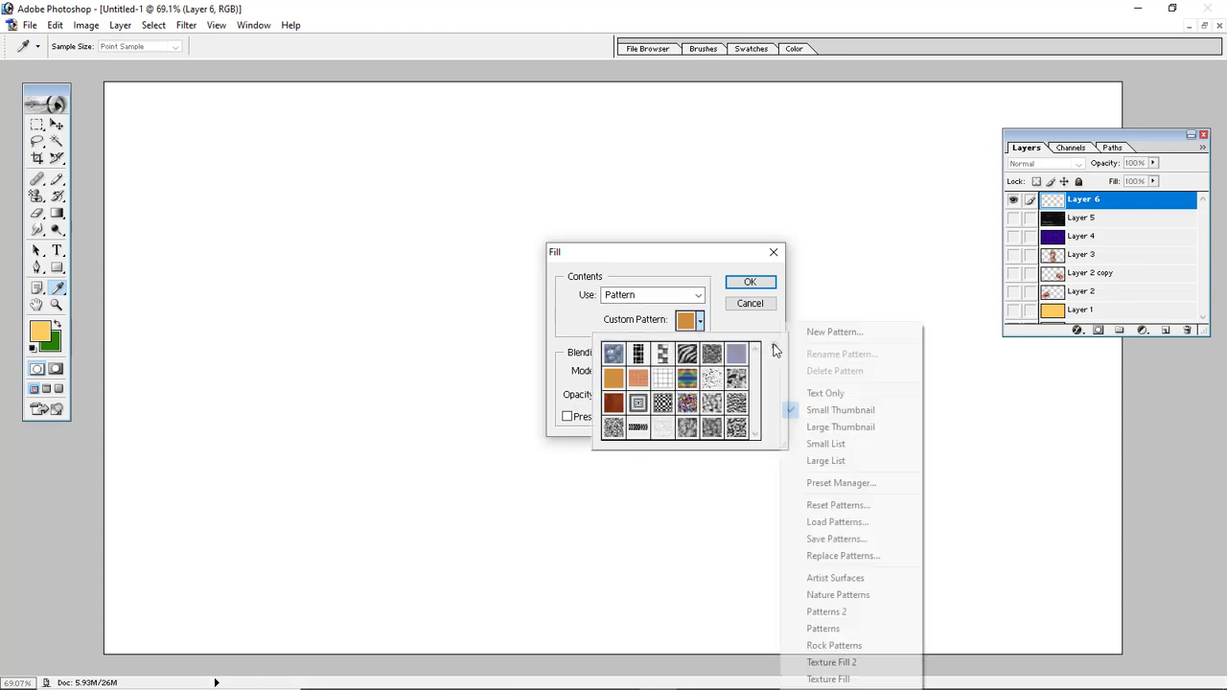
{"action": "left_click", "coordinate": [848, 647]}
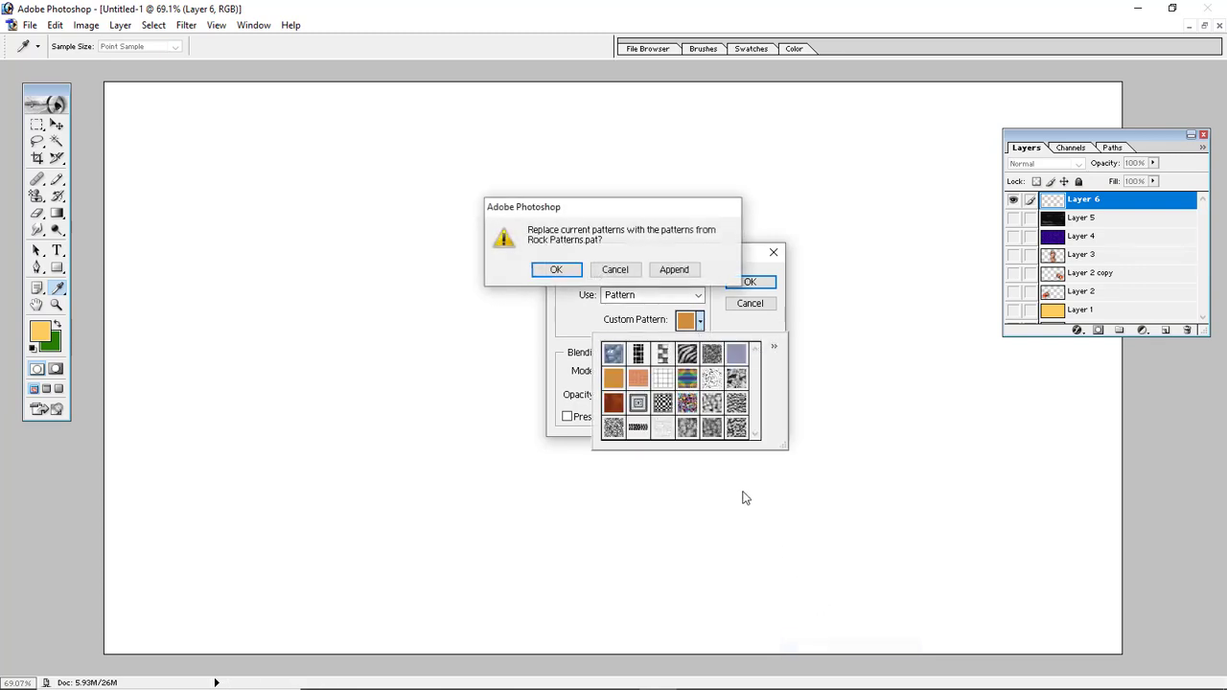
{"action": "left_click", "coordinate": [558, 269]}
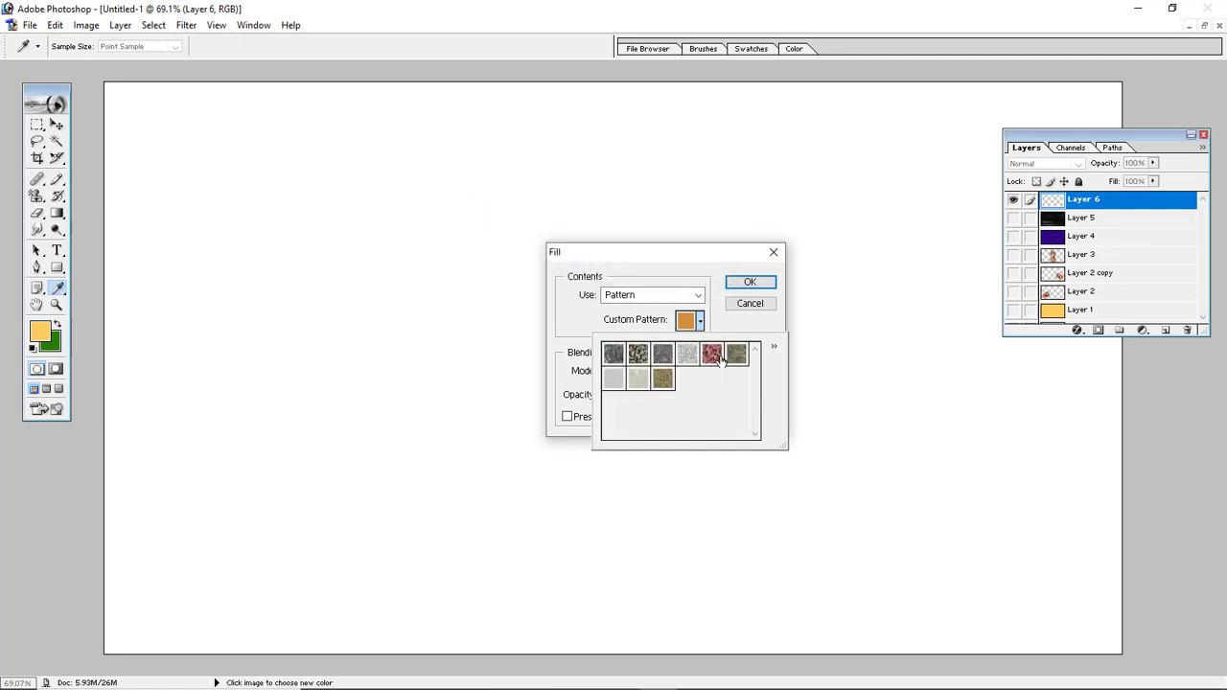
{"action": "left_click", "coordinate": [747, 283]}
{"action": "key", "text": "s"}
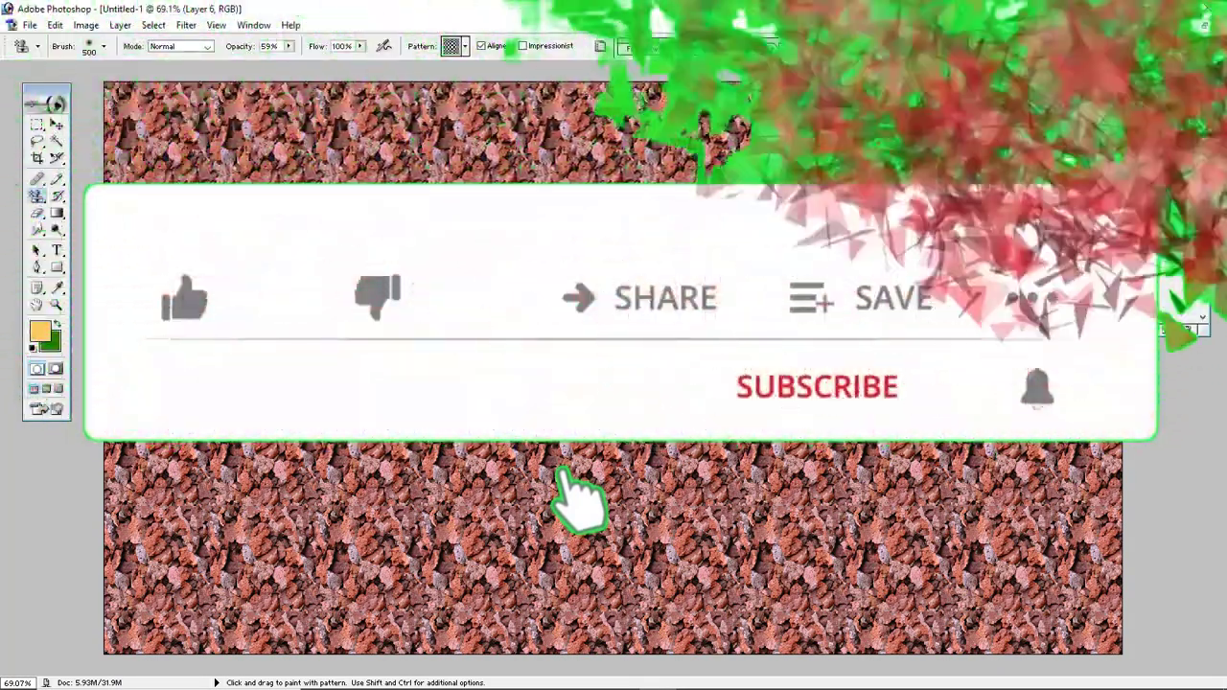
Step: Hide the rock-filled layer and draw a large rectangular marquee selection around the canvas centre on a new layer
{"action": "left_click", "coordinate": [1015, 200]}
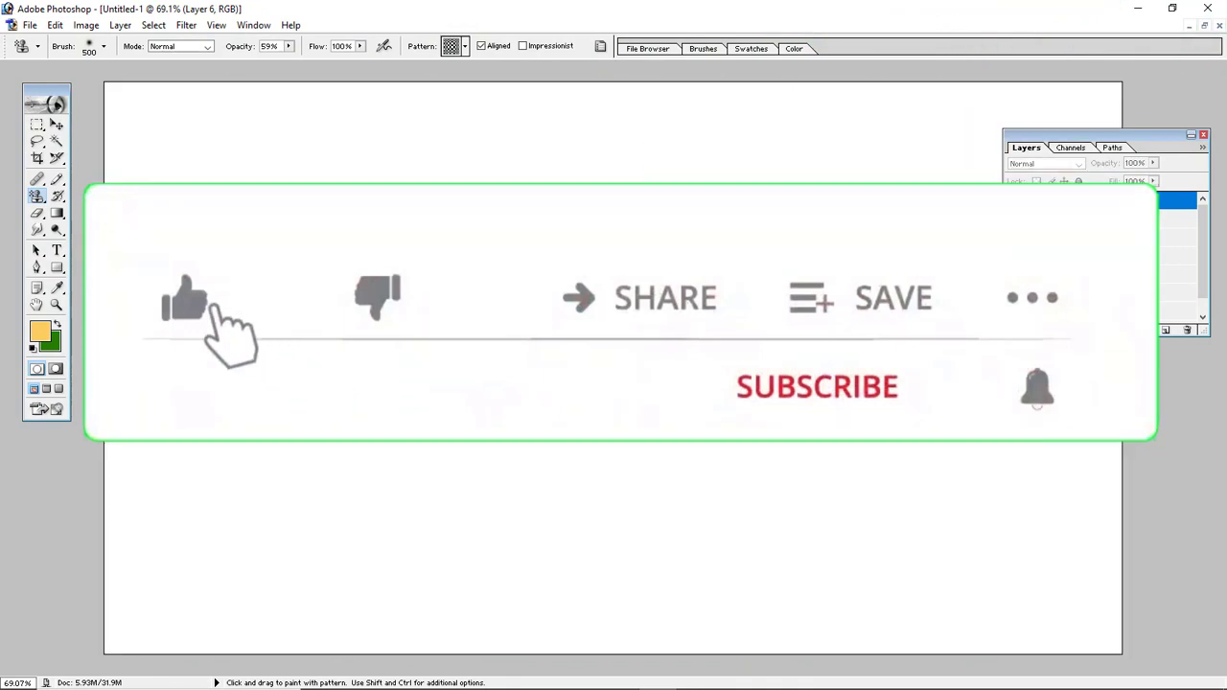
{"action": "left_click", "coordinate": [1164, 328]}
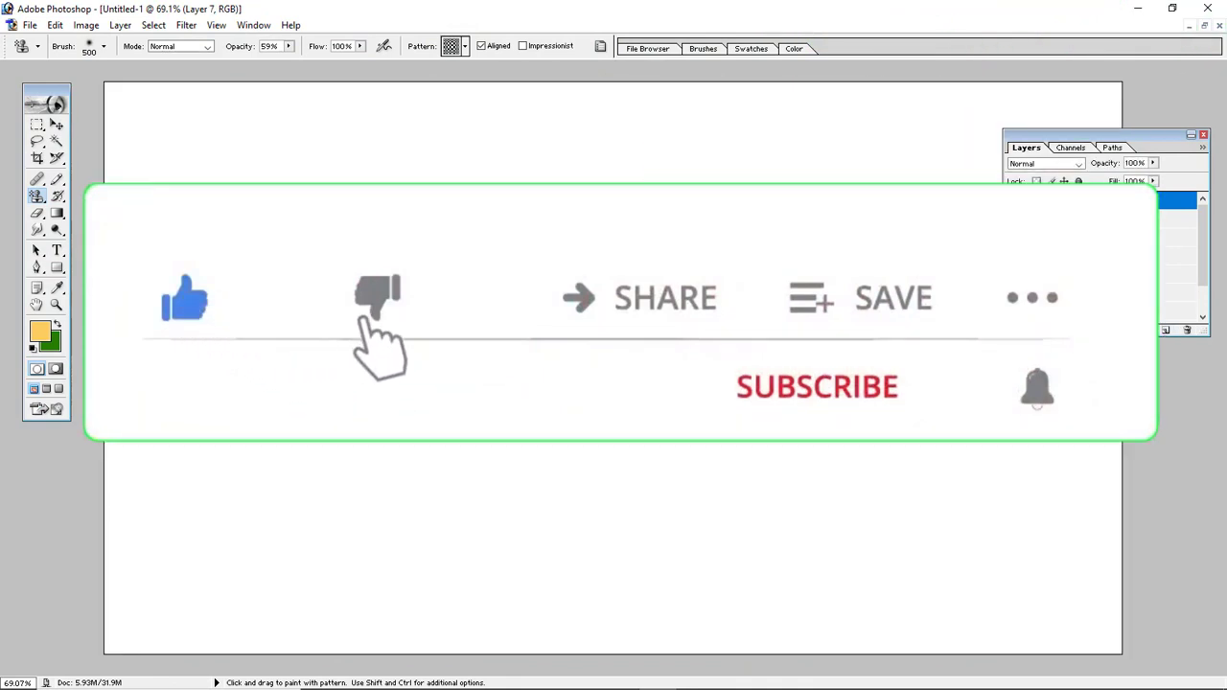
{"action": "left_click", "coordinate": [35, 130]}
{"action": "left_click_drag", "start_coordinate": [308, 151], "coordinate": [800, 567]}
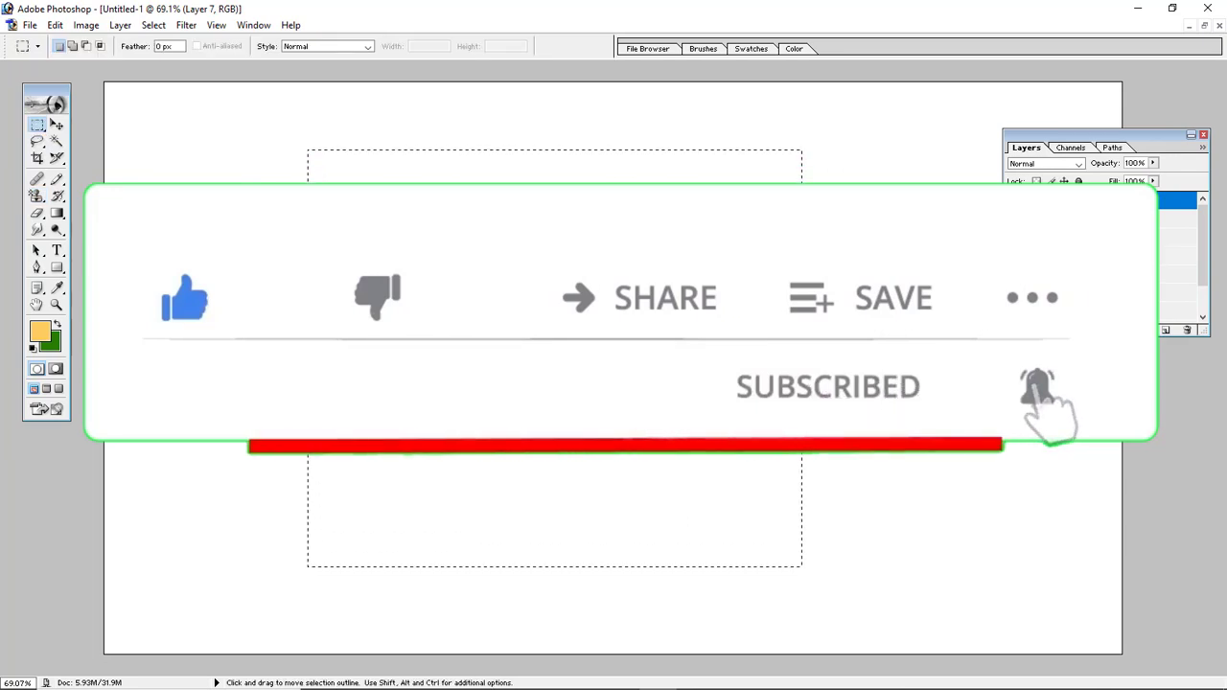
Step: Convert the rectangular selection into a border selection 30 pixels wide
{"action": "left_click", "coordinate": [154, 25]}
{"action": "mouse_move", "coordinate": [296, 154]}
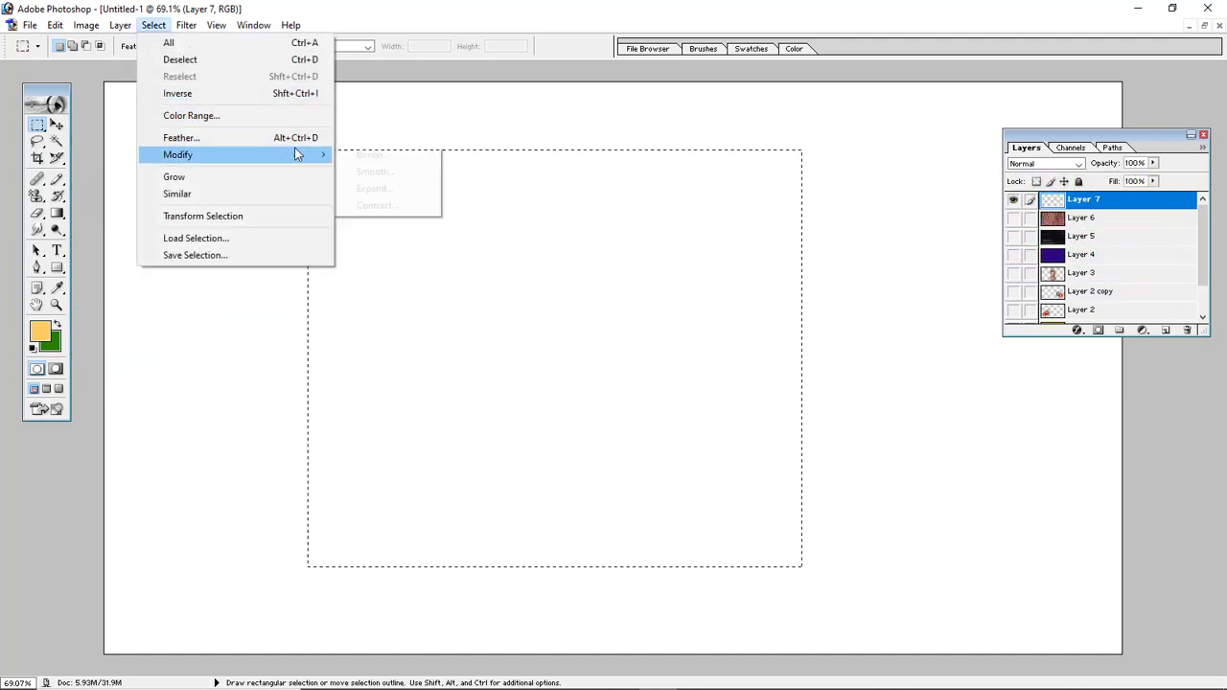
{"action": "left_click", "coordinate": [361, 156]}
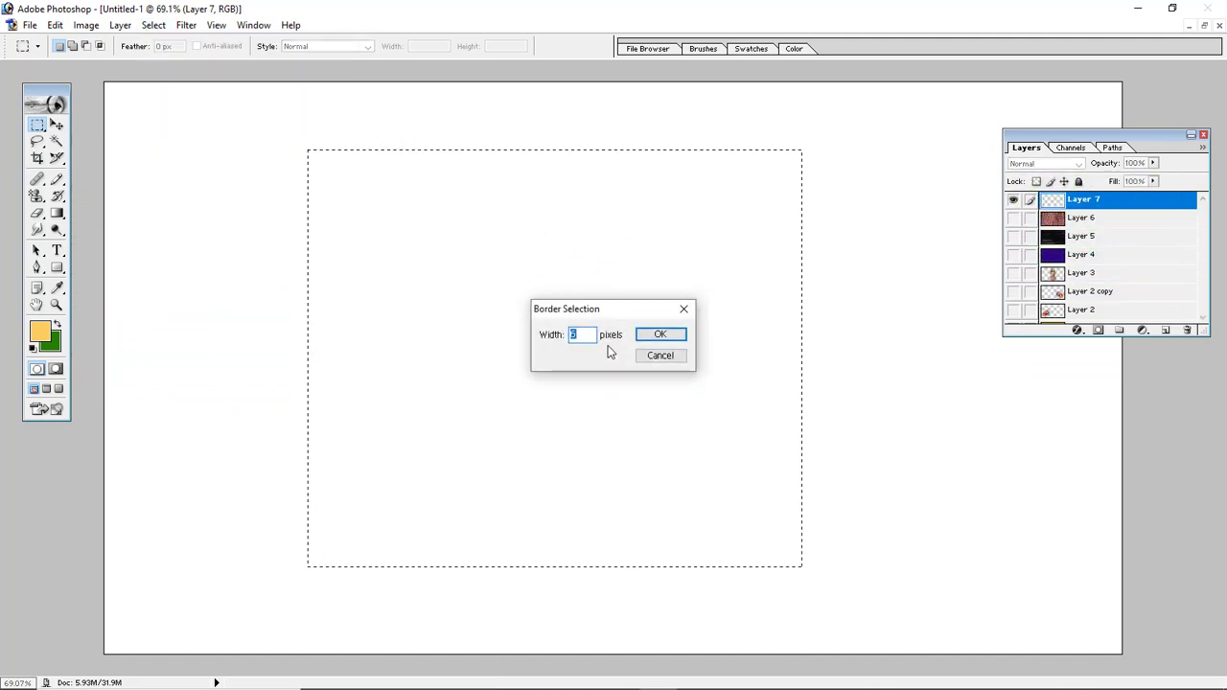
{"action": "type", "text": "3"}
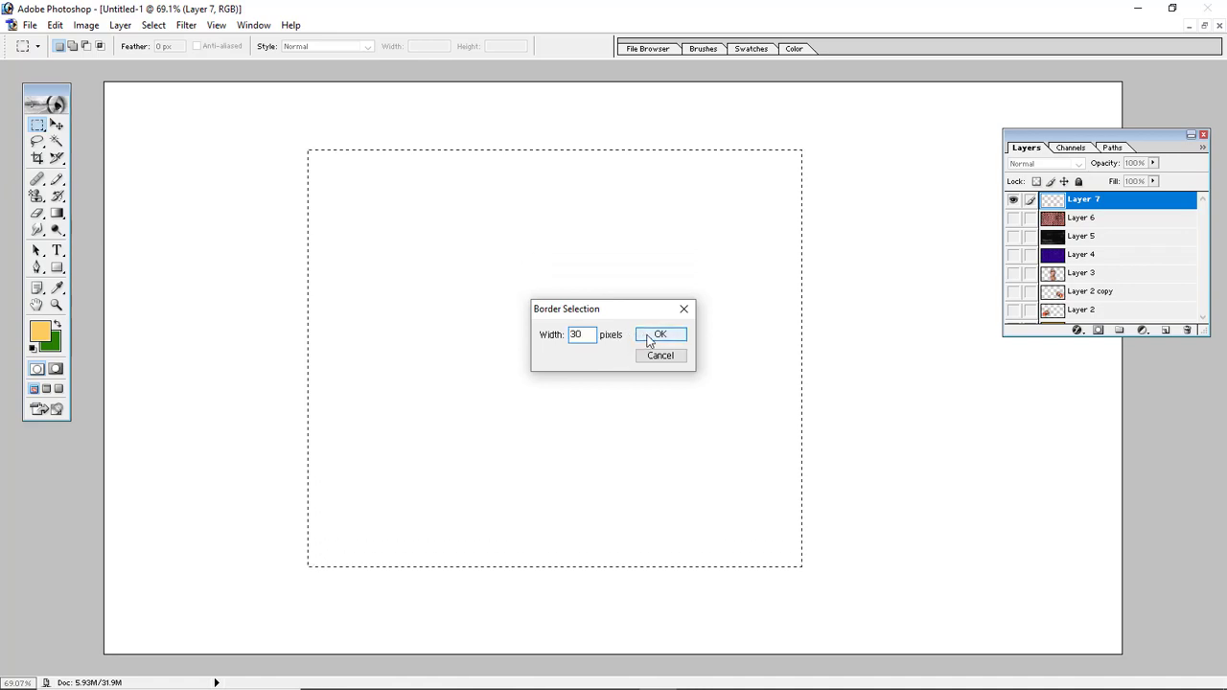
{"action": "left_click", "coordinate": [658, 333]}
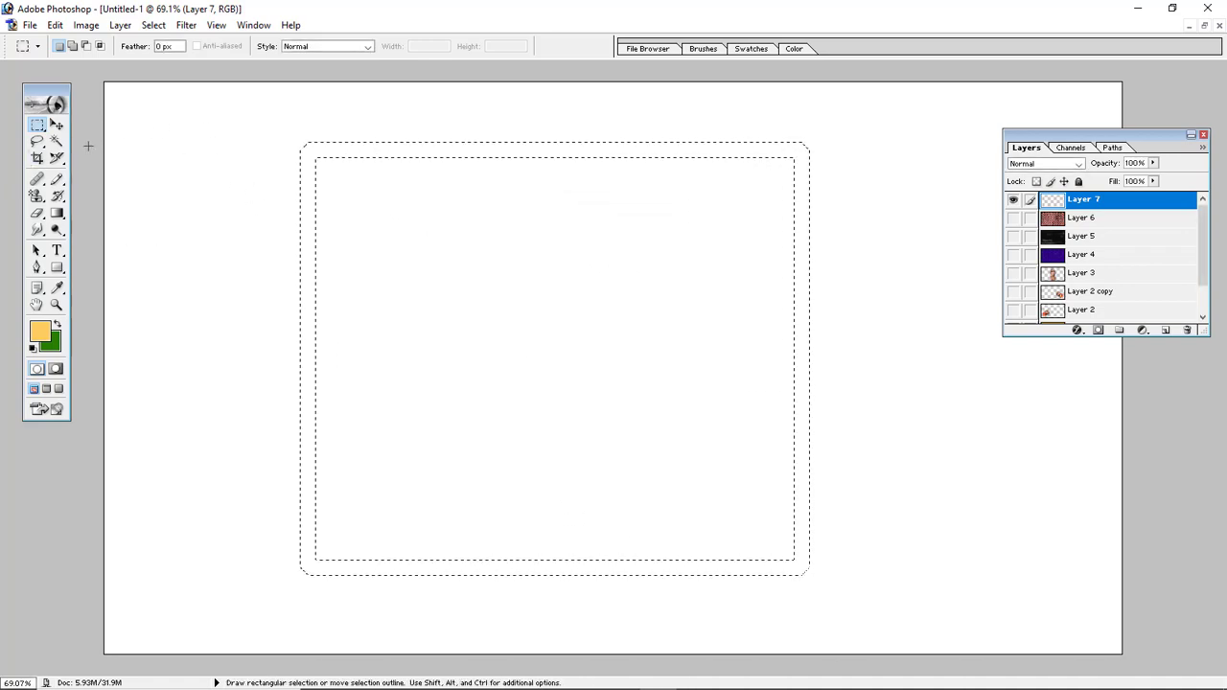
Step: Activate the Pattern Stamp tool and replace its current patterns with the Texture Fill 2 set
{"action": "left_click", "coordinate": [36, 195]}
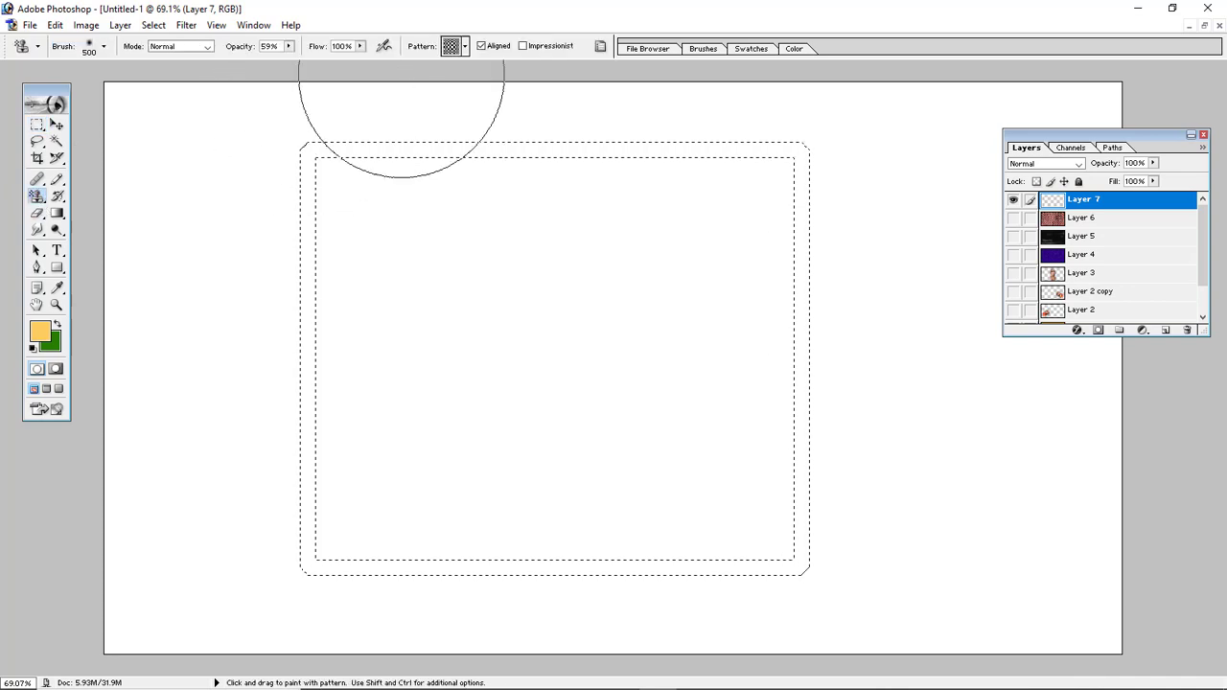
{"action": "left_click", "coordinate": [465, 46]}
{"action": "left_click", "coordinate": [539, 76]}
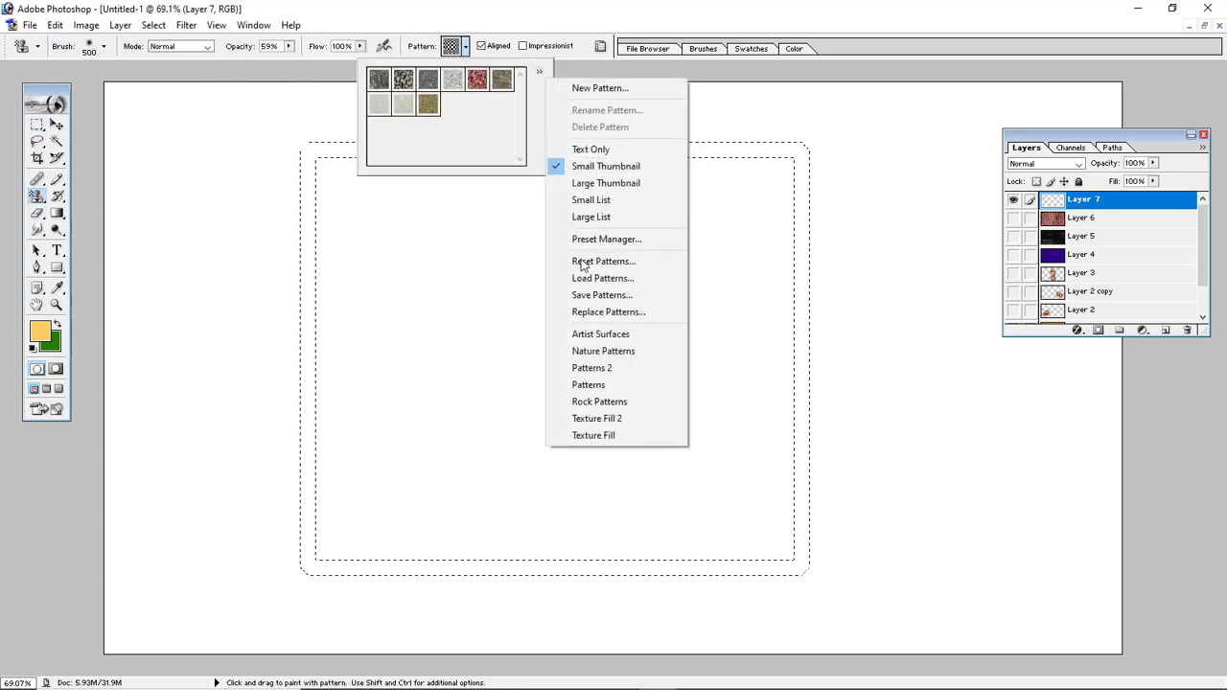
{"action": "left_click", "coordinate": [606, 418]}
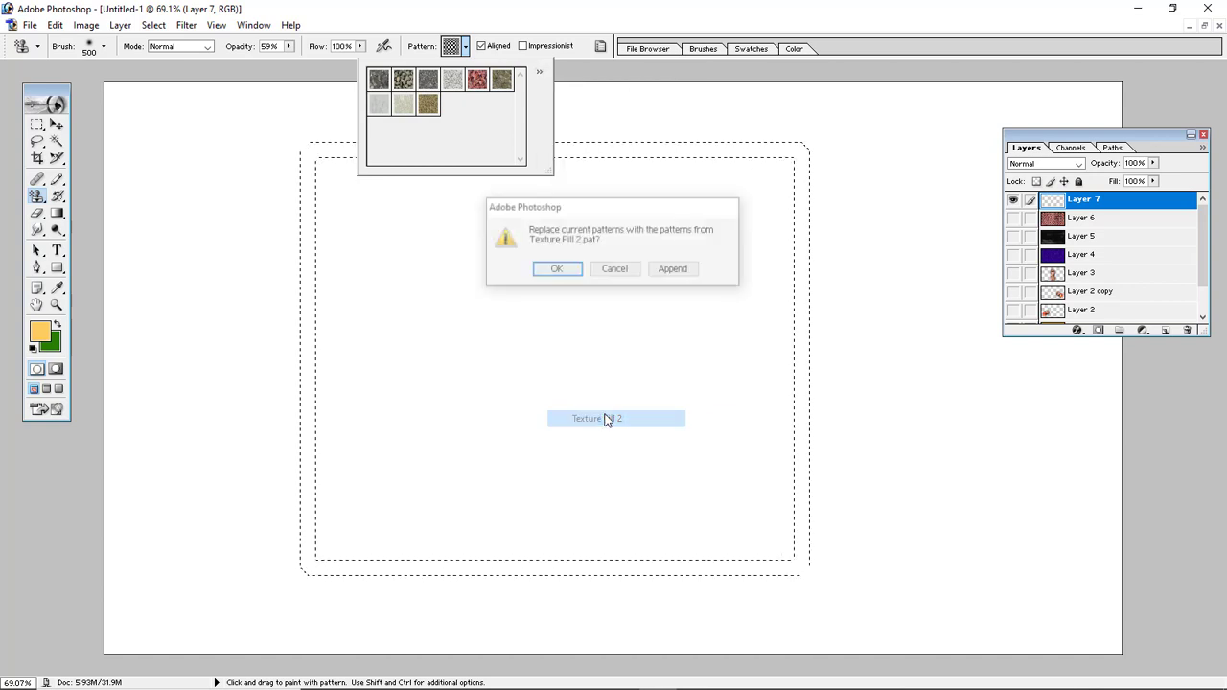
{"action": "left_click", "coordinate": [558, 345]}
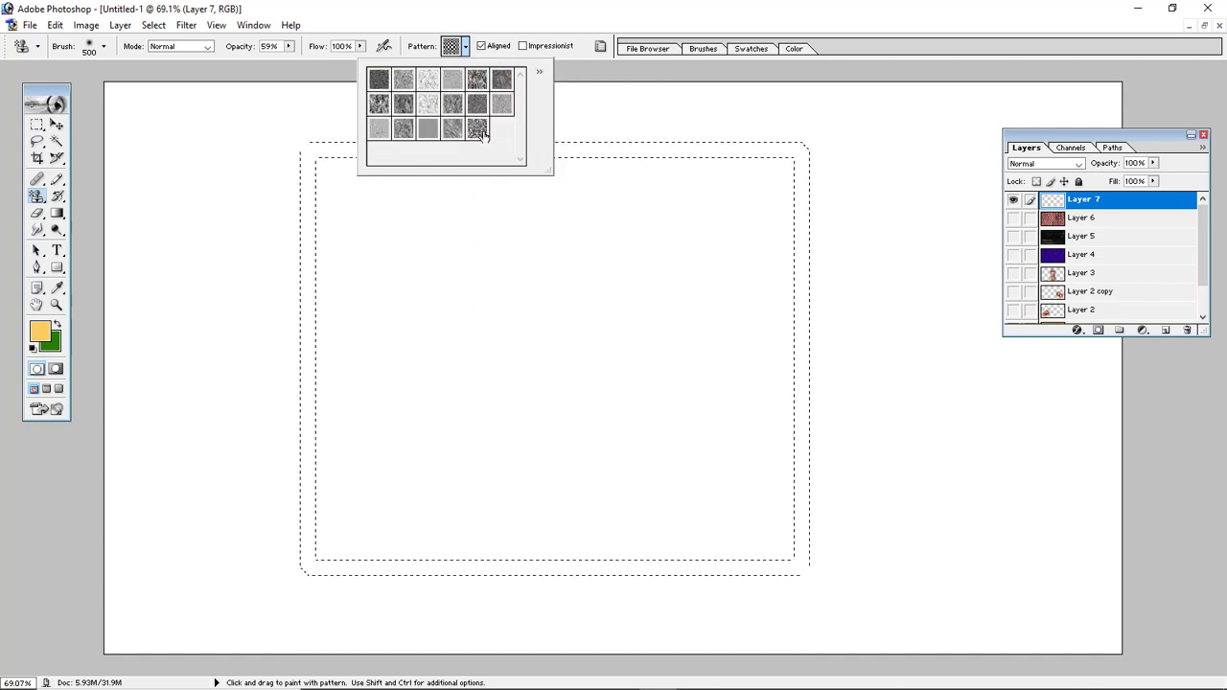
Step: Replace the loaded patterns with the Nature Patterns set and choose the second one, the dark grey leafy pattern
{"action": "left_click", "coordinate": [540, 73]}
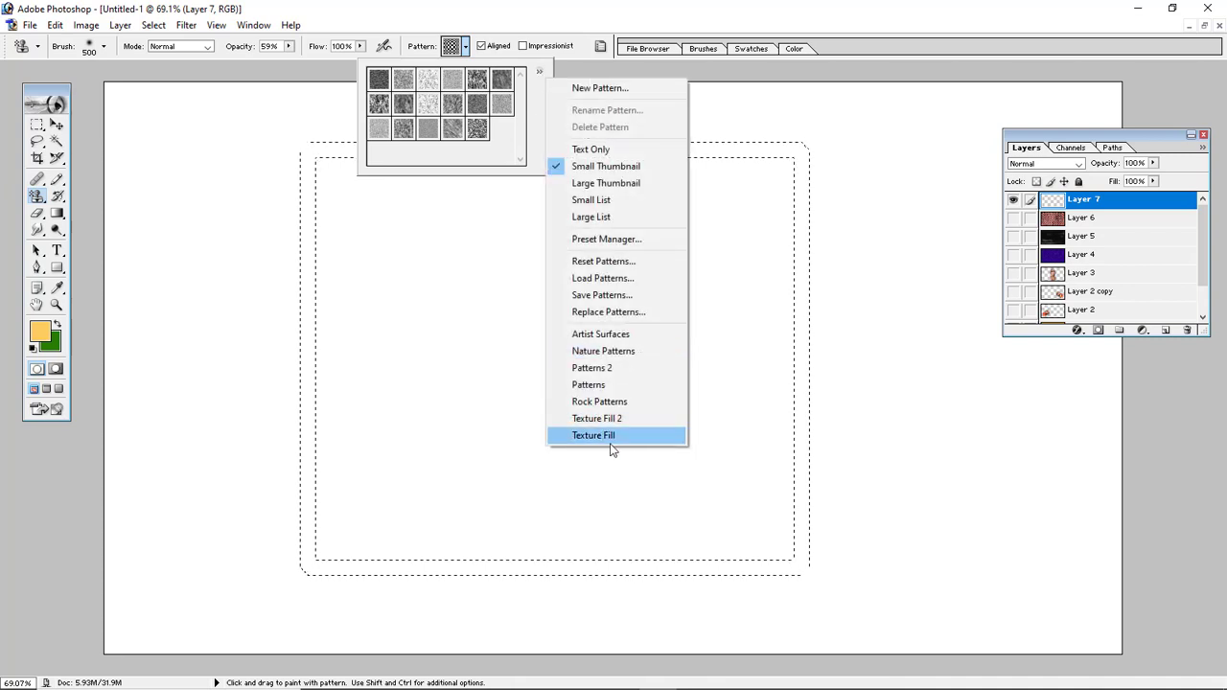
{"action": "left_click", "coordinate": [603, 351]}
{"action": "left_click", "coordinate": [559, 269]}
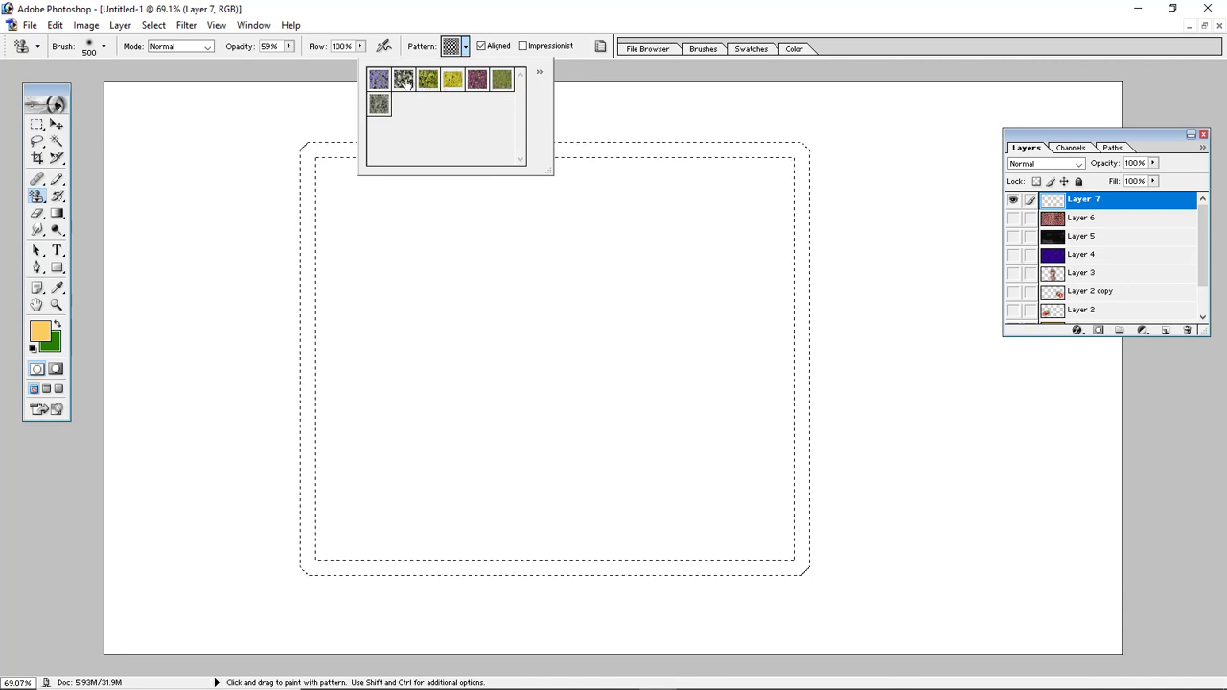
{"action": "left_click", "coordinate": [465, 48]}
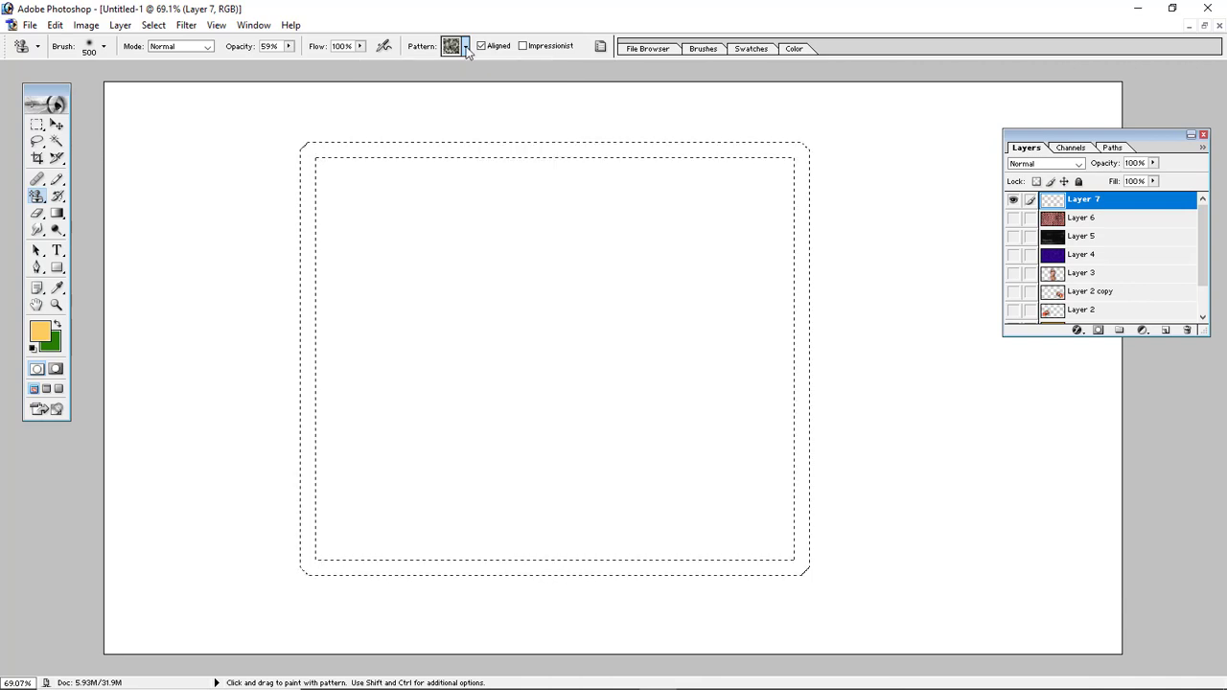
Step: Reduce the Pattern Stamp brush to 150 px and paint the leafy pattern from the border selection's upper-left corner along its upper side
{"action": "key", "text": "bracketleft"}
{"action": "key", "text": "bracketleft"}
{"action": "key", "text": "bracketleft"}
{"action": "key", "text": "bracketleft"}
{"action": "key", "text": "bracketleft"}
{"action": "key", "text": "bracketleft"}
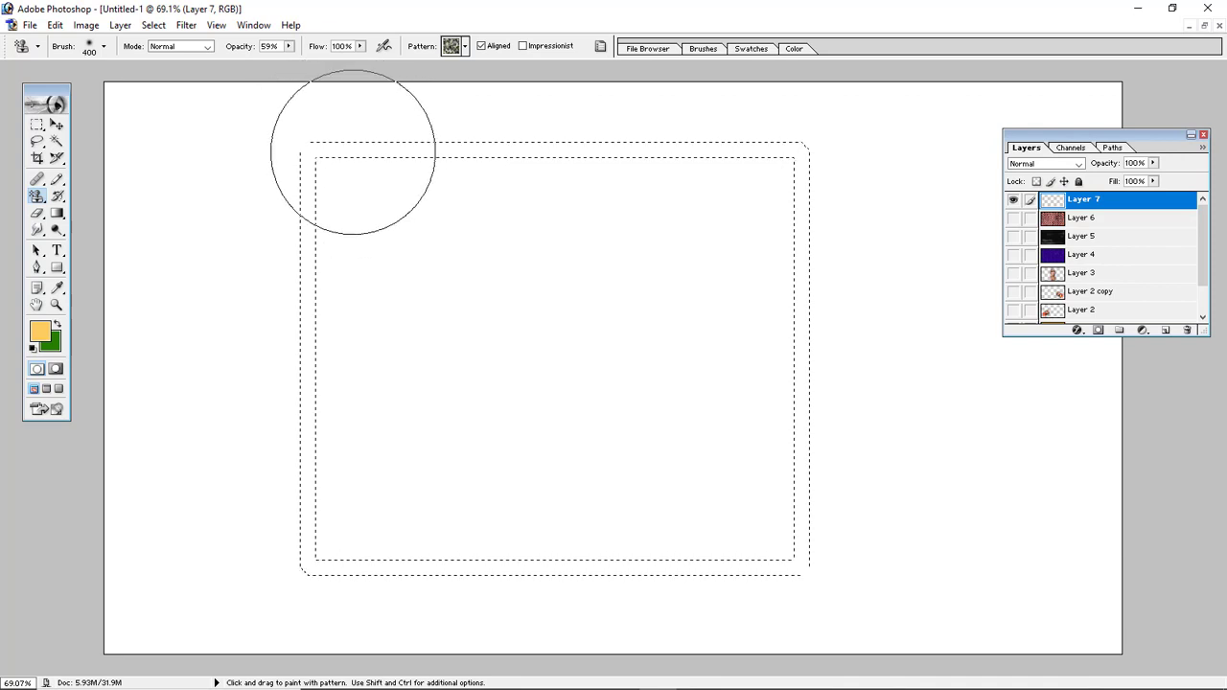
{"action": "mouse_move", "coordinate": [326, 144]}
{"action": "left_mouse_down"}
{"action": "mouse_move", "coordinate": [515, 134]}
{"action": "mouse_move", "coordinate": [572, 147]}
{"action": "mouse_move", "coordinate": [438, 153]}
{"action": "left_mouse_up"}
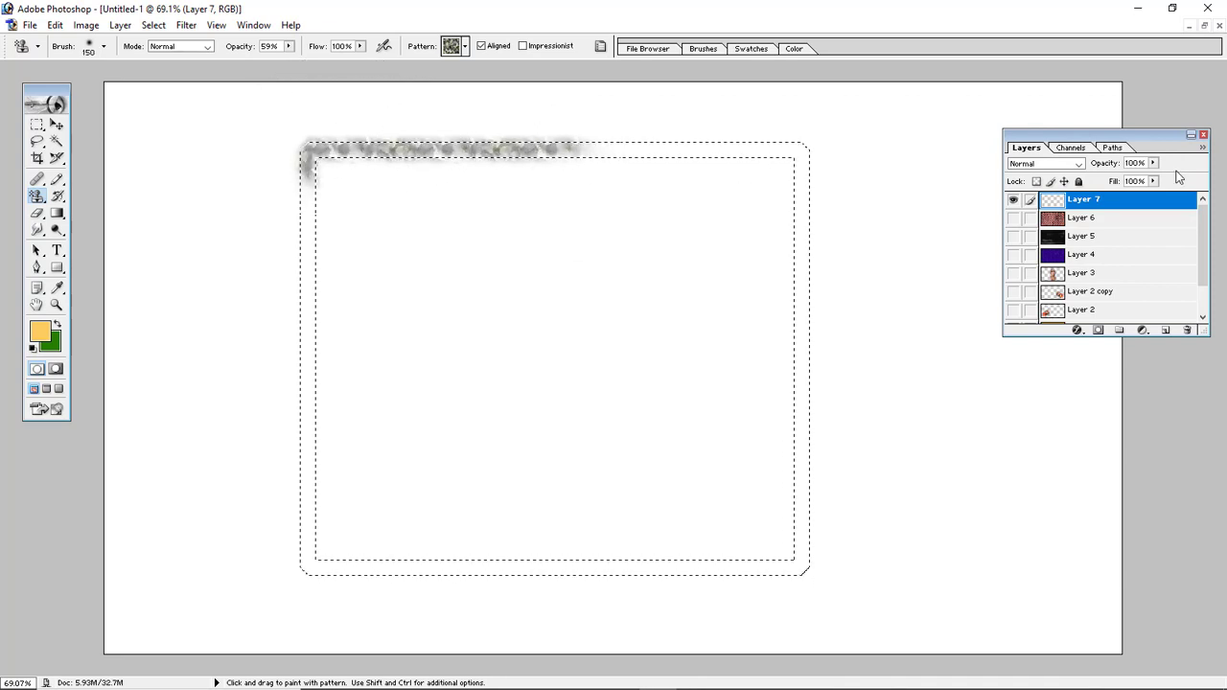
Step: Raise the Pattern Stamp opacity to 100% and paint the leafy pattern along all four sides of the border selection
{"action": "left_click", "coordinate": [289, 46]}
{"action": "left_click_drag", "start_coordinate": [288, 60], "coordinate": [333, 63]}
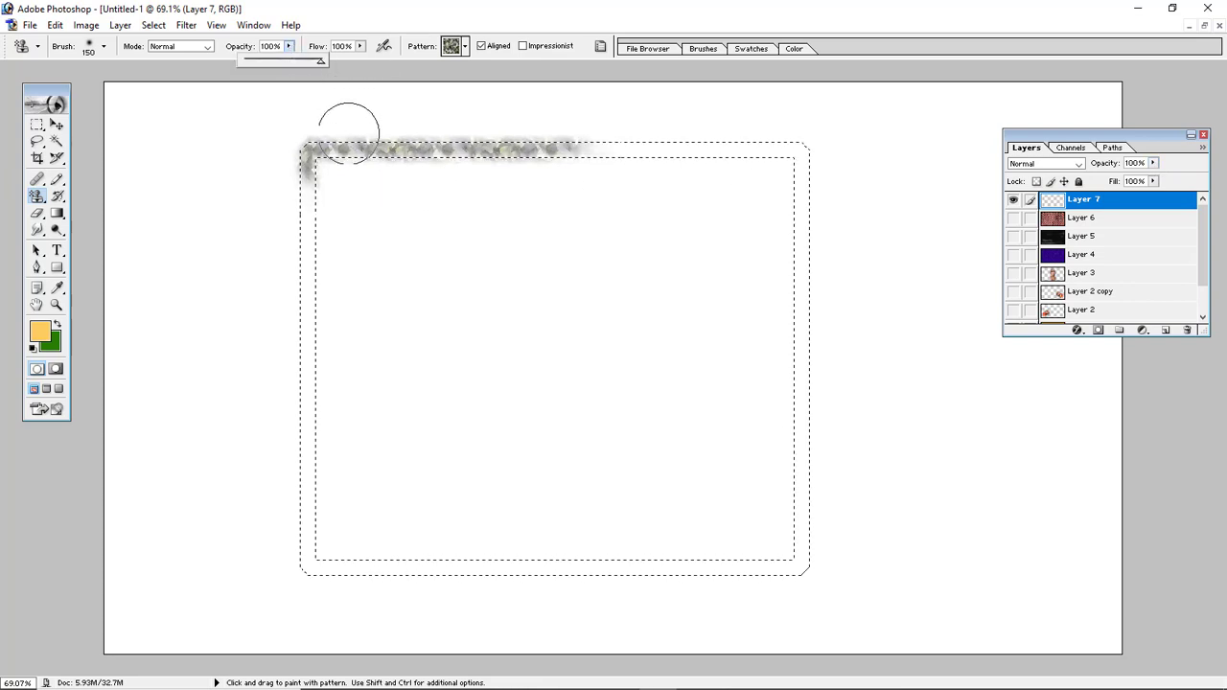
{"action": "left_click", "coordinate": [292, 48]}
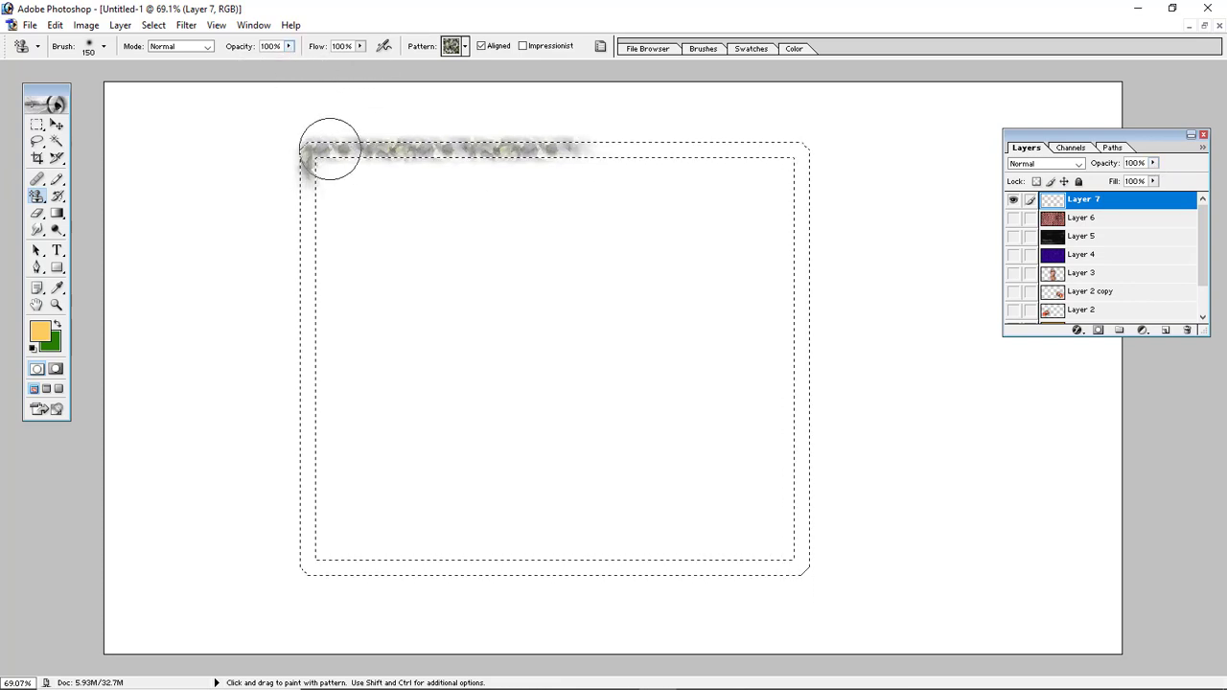
{"action": "mouse_move", "coordinate": [328, 150]}
{"action": "left_mouse_down"}
{"action": "mouse_move", "coordinate": [312, 155]}
{"action": "mouse_move", "coordinate": [406, 138]}
{"action": "mouse_move", "coordinate": [628, 136]}
{"action": "mouse_move", "coordinate": [510, 146]}
{"action": "left_mouse_up"}
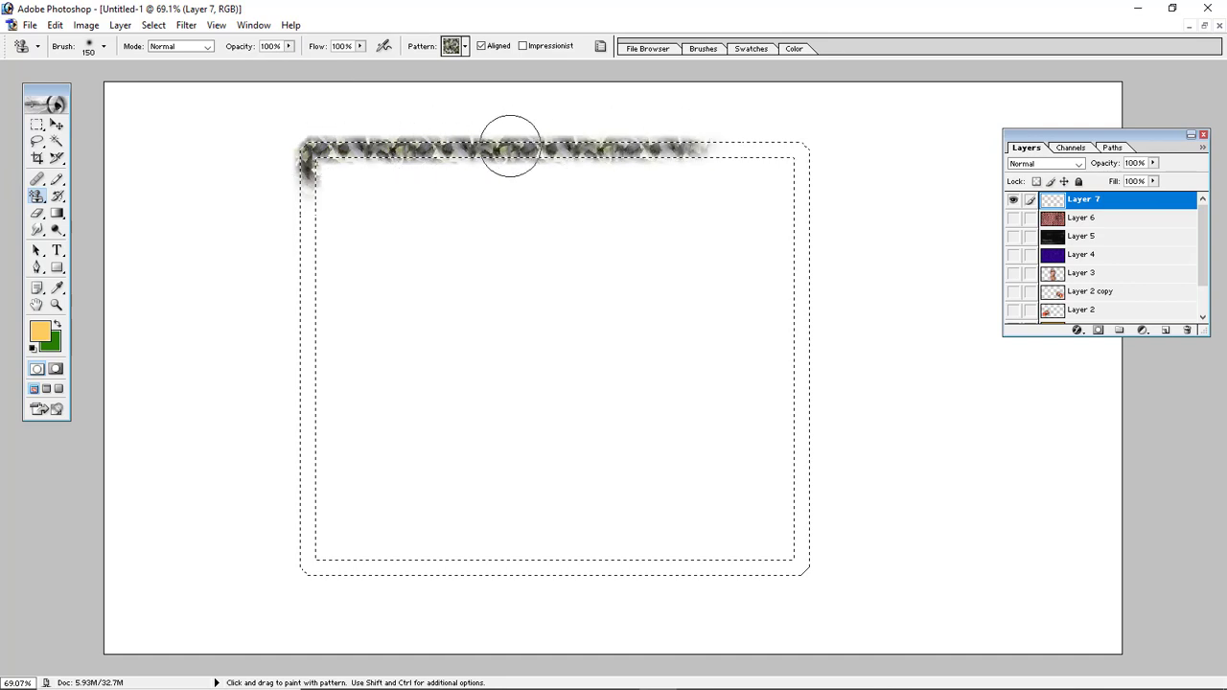
{"action": "mouse_move", "coordinate": [778, 161]}
{"action": "left_mouse_down"}
{"action": "mouse_move", "coordinate": [818, 325]}
{"action": "mouse_move", "coordinate": [804, 270]}
{"action": "mouse_move", "coordinate": [806, 558]}
{"action": "mouse_move", "coordinate": [661, 585]}
{"action": "mouse_move", "coordinate": [317, 605]}
{"action": "mouse_move", "coordinate": [292, 342]}
{"action": "mouse_move", "coordinate": [305, 172]}
{"action": "mouse_move", "coordinate": [408, 153]}
{"action": "mouse_move", "coordinate": [788, 170]}
{"action": "mouse_move", "coordinate": [820, 285]}
{"action": "left_mouse_up"}
{"action": "mouse_move", "coordinate": [826, 470]}
{"action": "left_mouse_down"}
{"action": "mouse_move", "coordinate": [814, 537]}
{"action": "mouse_move", "coordinate": [745, 567]}
{"action": "mouse_move", "coordinate": [388, 563]}
{"action": "left_mouse_up"}
{"action": "left_click_drag", "start_coordinate": [312, 547], "coordinate": [296, 285]}
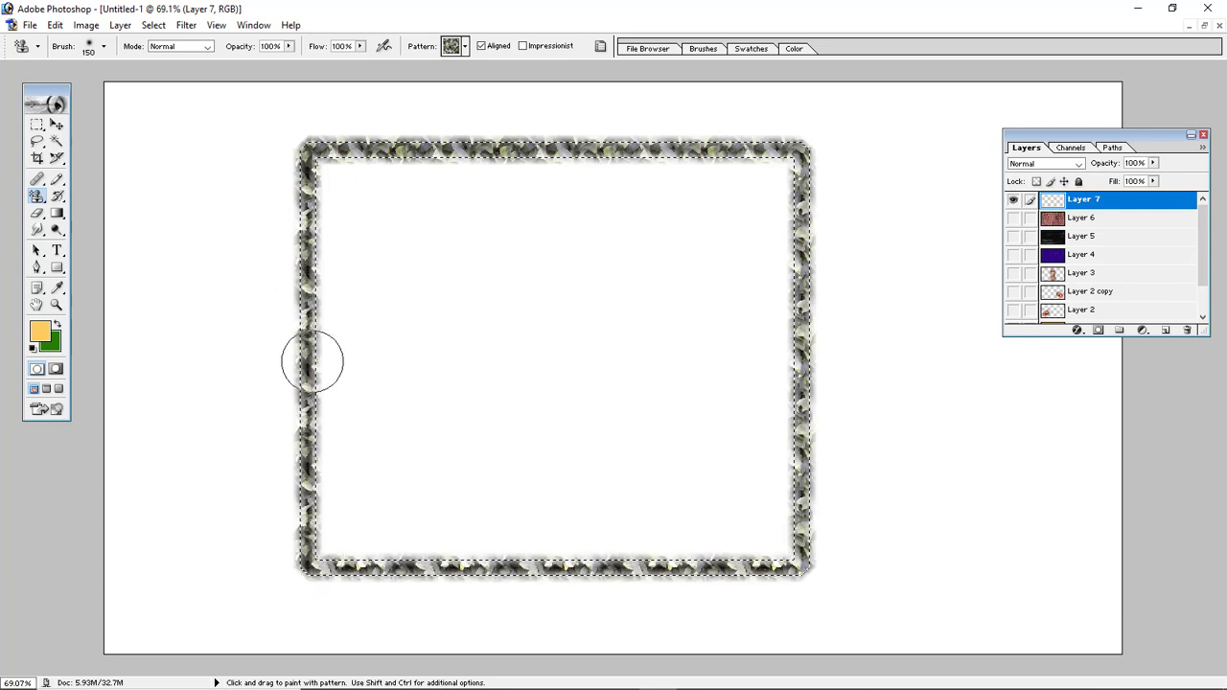
{"action": "mouse_move", "coordinate": [312, 361]}
{"action": "left_mouse_down"}
{"action": "mouse_move", "coordinate": [329, 159]}
{"action": "mouse_move", "coordinate": [758, 172]}
{"action": "mouse_move", "coordinate": [788, 297]}
{"action": "mouse_move", "coordinate": [761, 614]}
{"action": "left_mouse_up"}
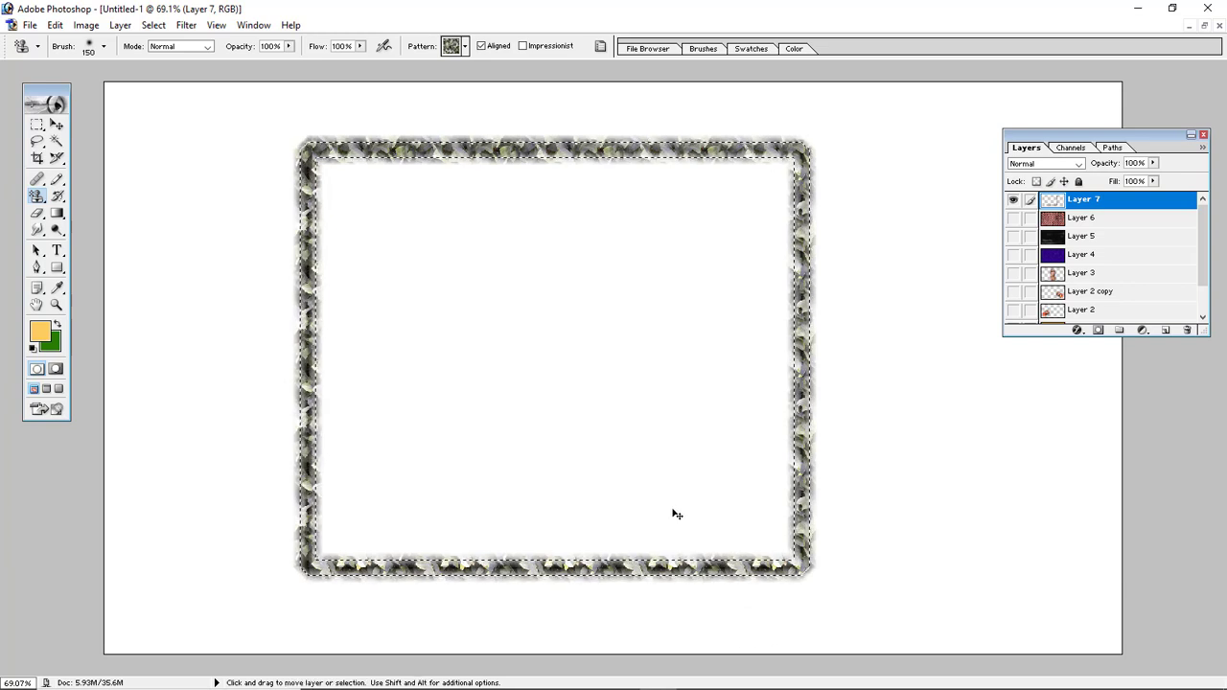
Step: Deselect the border, and step back to restore its selection and remove all the painted pattern strokes
{"action": "key", "text": "ctrl+d"}
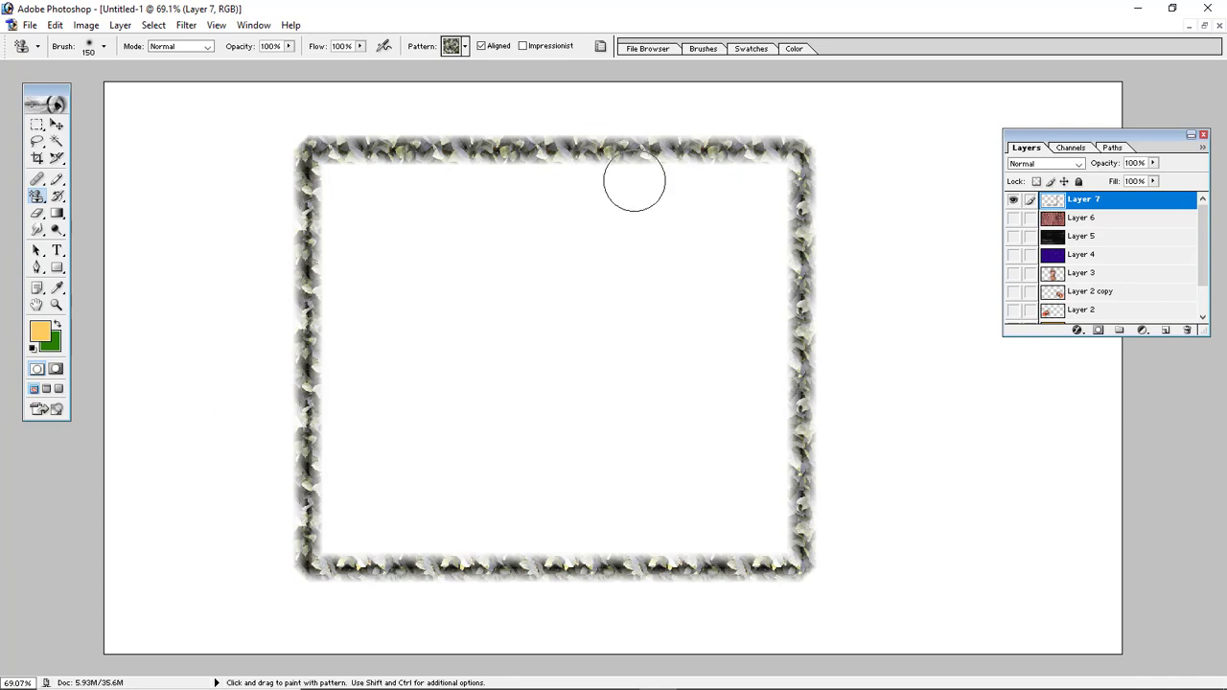
{"action": "key", "text": "ctrl"}
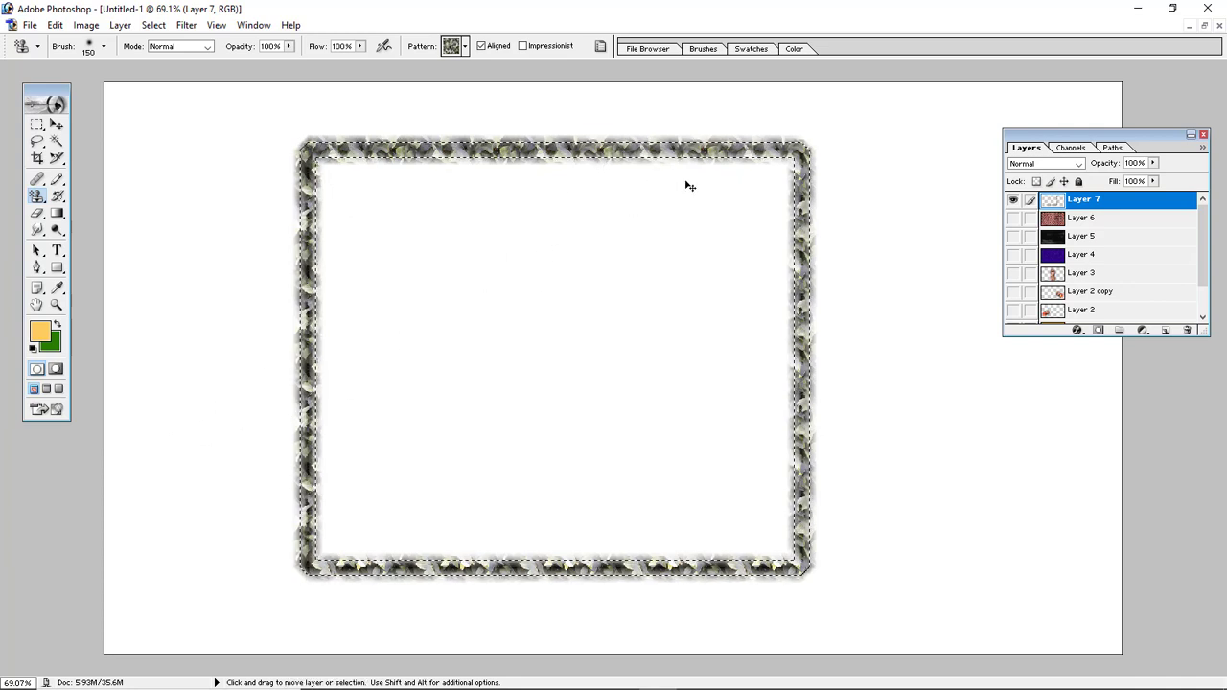
{"action": "key", "text": "ctrl+alt+z"}
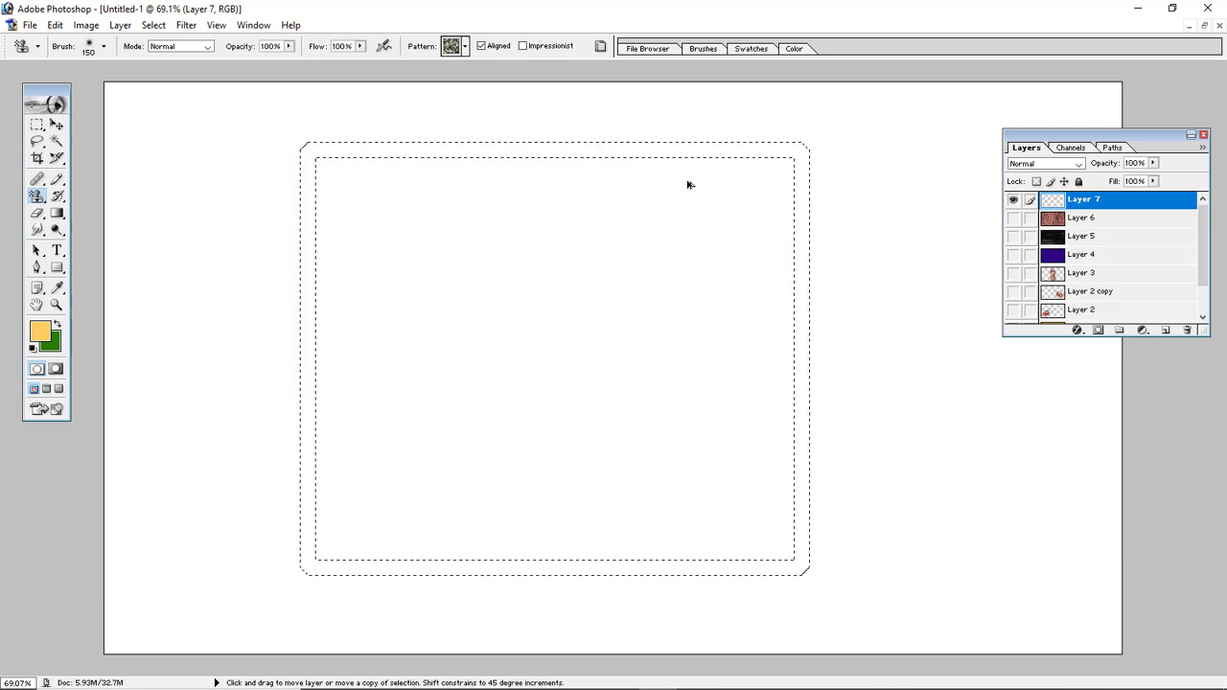
Step: Fill the border selection on Layer 7 with the dark grey leafy pattern from the Nature Patterns set
{"action": "left_click", "coordinate": [56, 25]}
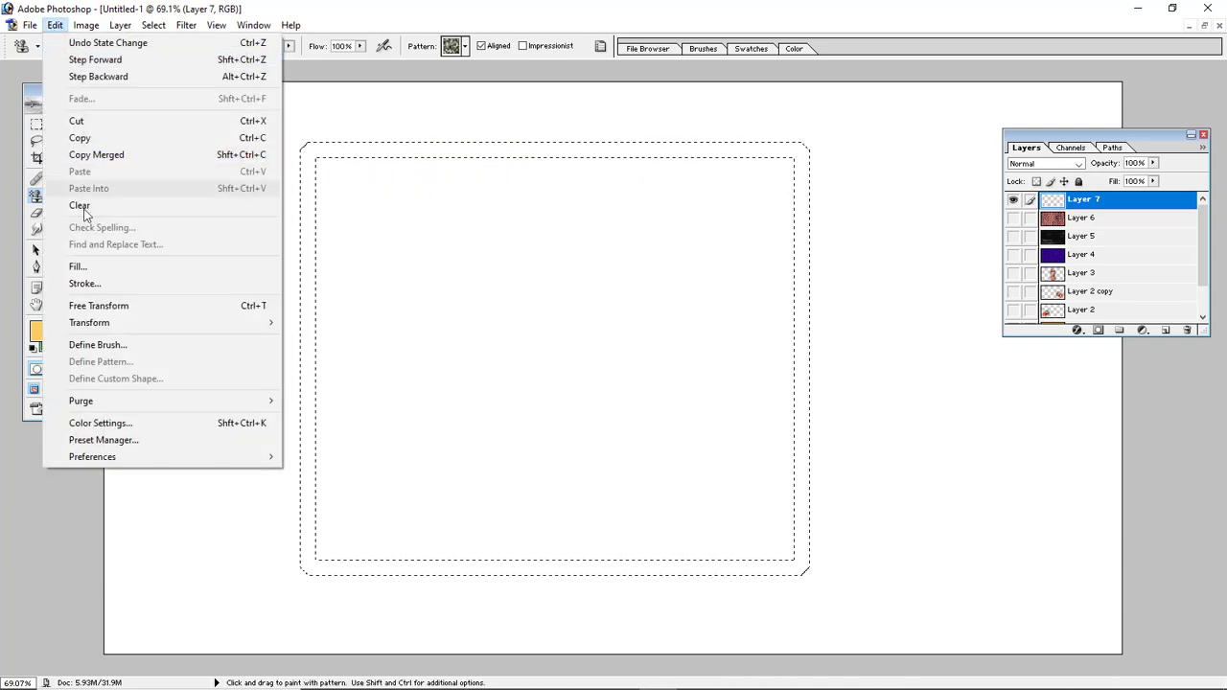
{"action": "left_click", "coordinate": [71, 419]}
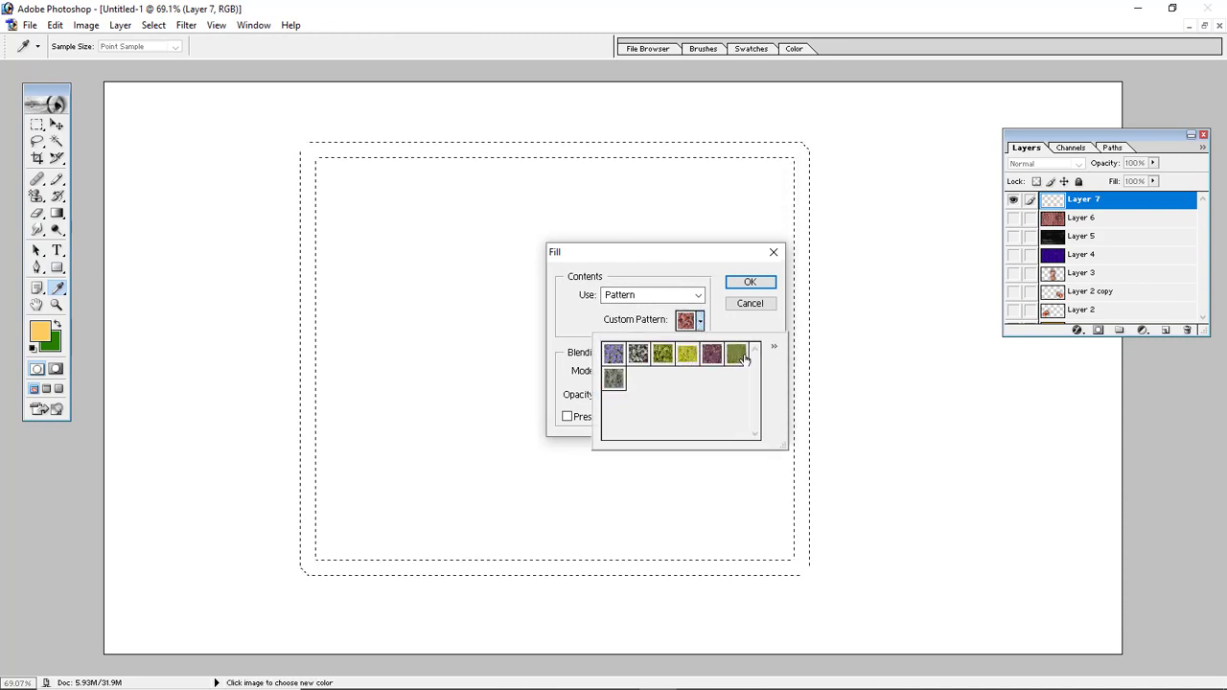
{"action": "left_click", "coordinate": [638, 354]}
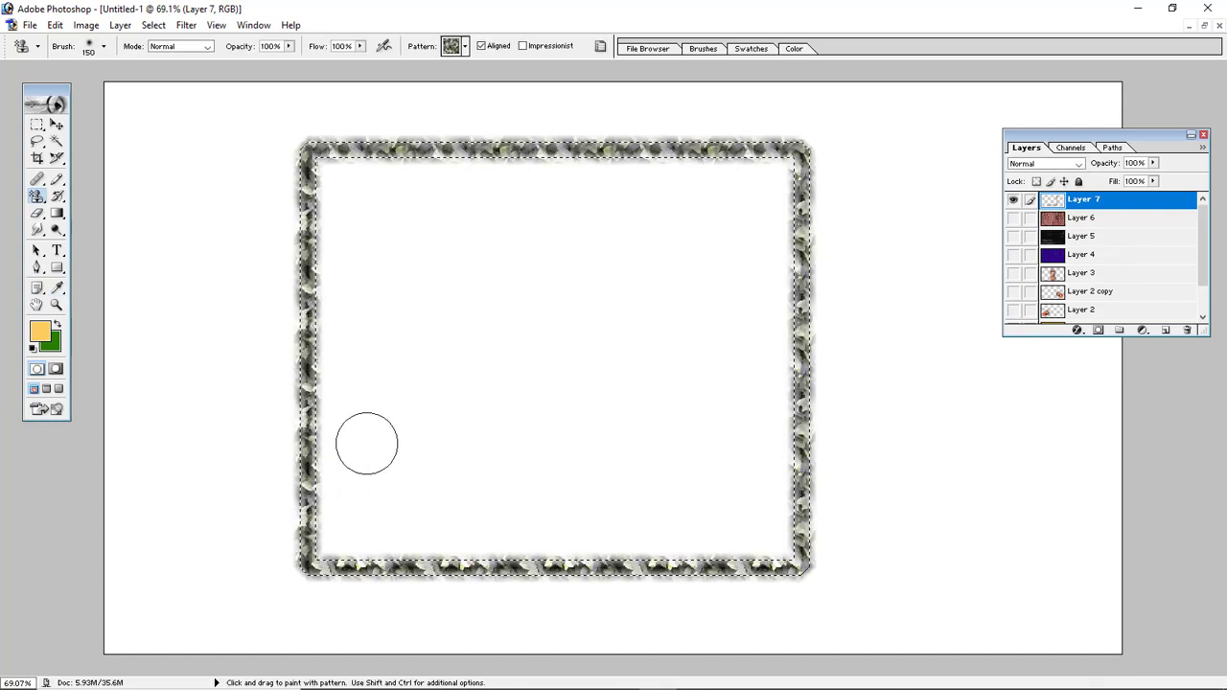
Step: Deselect the border and move the patterned frame slightly up and to the left on the canvas
{"action": "key", "text": "ctrl+d"}
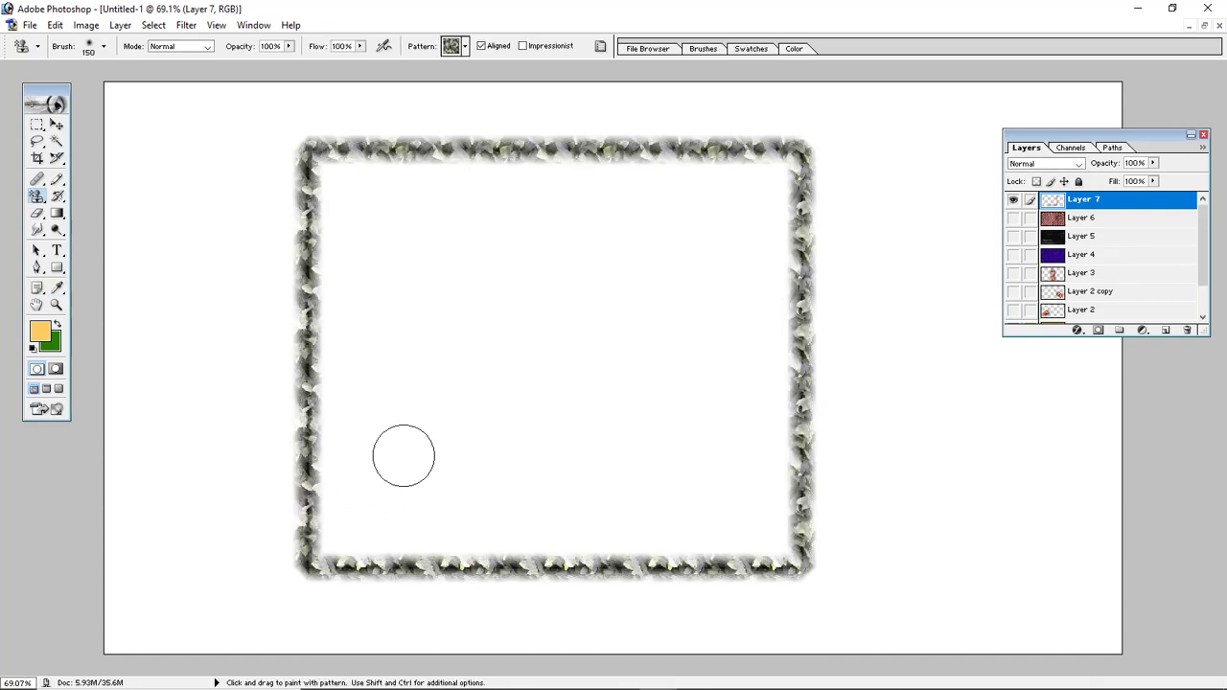
{"action": "left_click", "coordinate": [56, 126]}
{"action": "left_click_drag", "start_coordinate": [432, 161], "coordinate": [397, 128]}
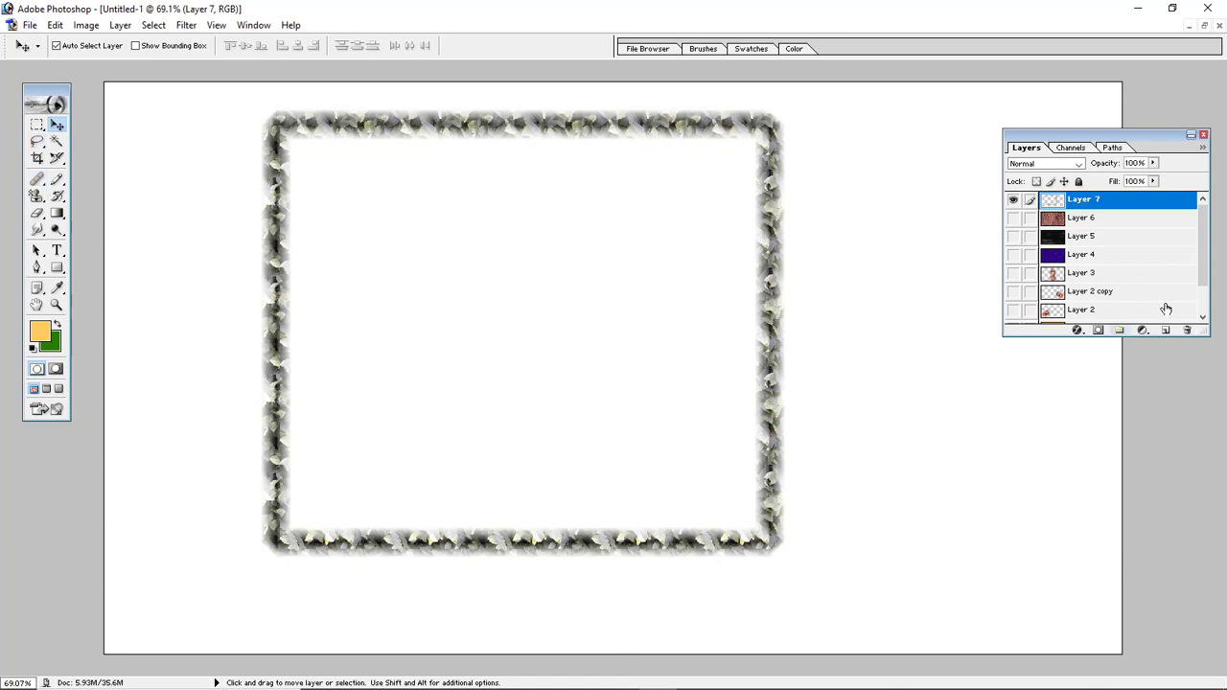
Step: Delete Layer 7 with the patterned frame and switch to the Clone Stamp tool
{"action": "left_click_drag", "start_coordinate": [1149, 204], "coordinate": [1187, 330]}
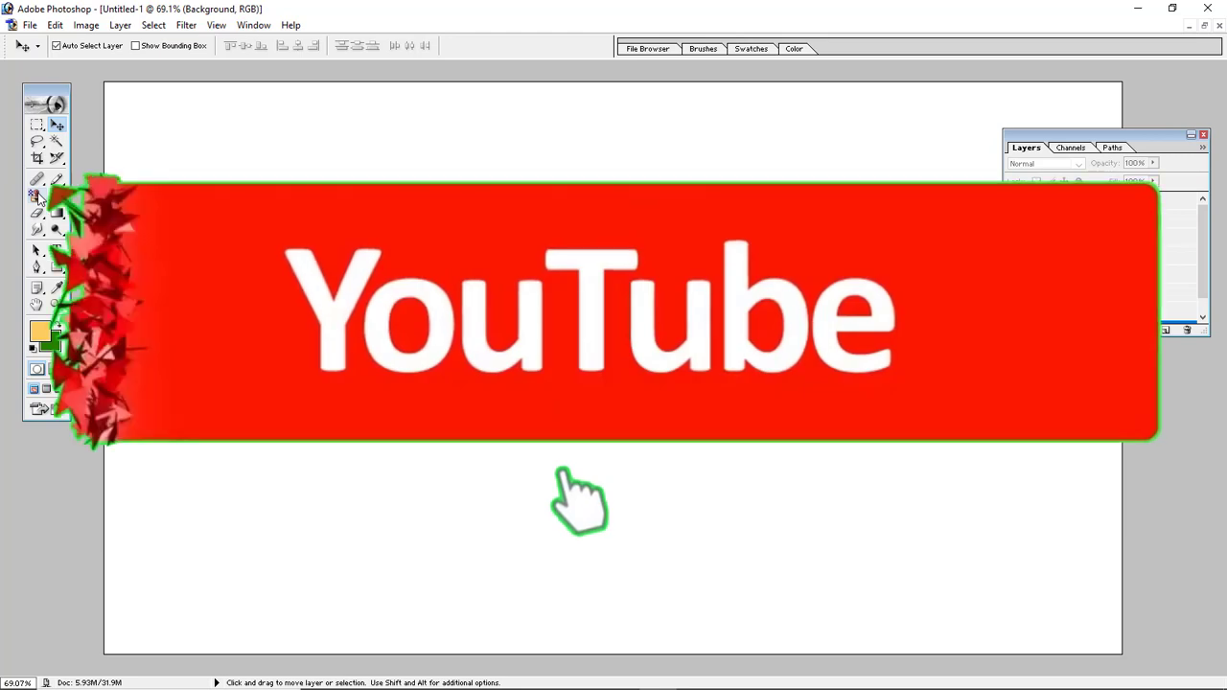
{"action": "left_click", "coordinate": [36, 196]}
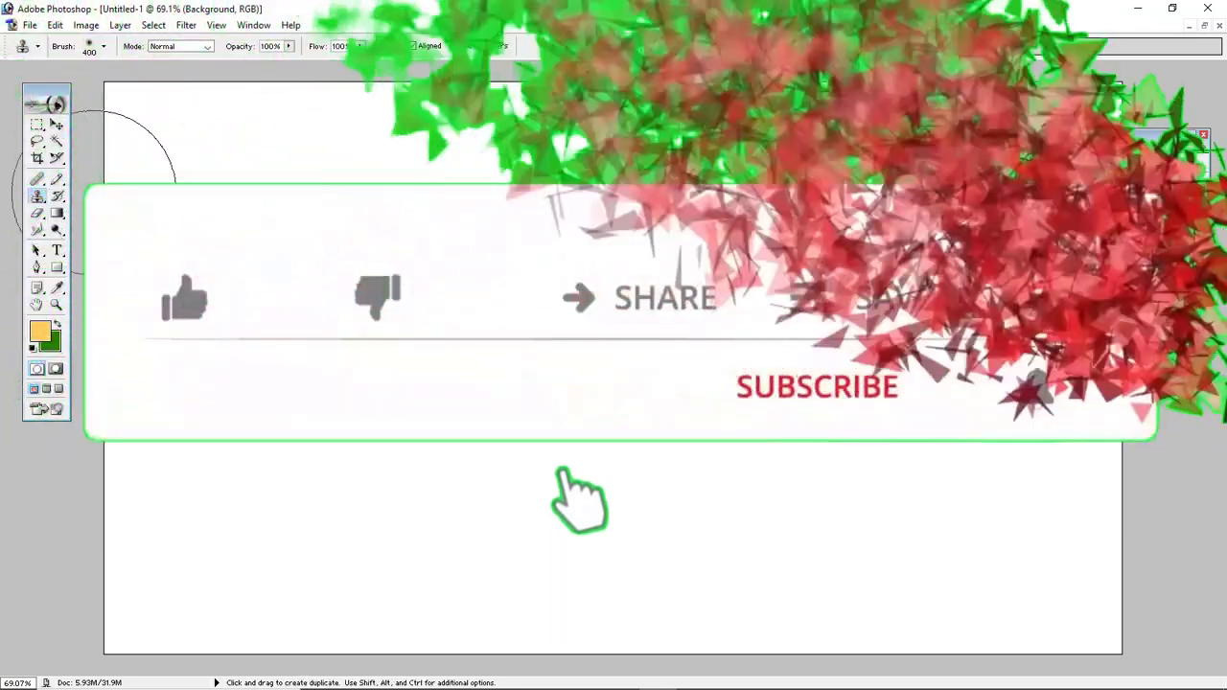